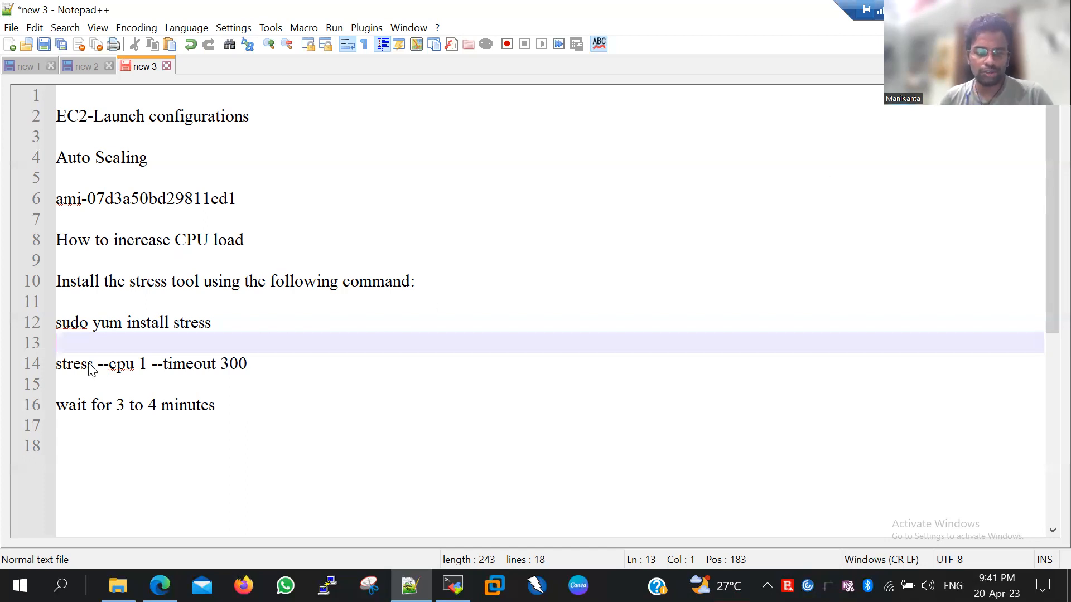
Switch to the AWS console in Edge, open the EC2 launch configurations, and start creating a new launch configuration.
click(154, 575)
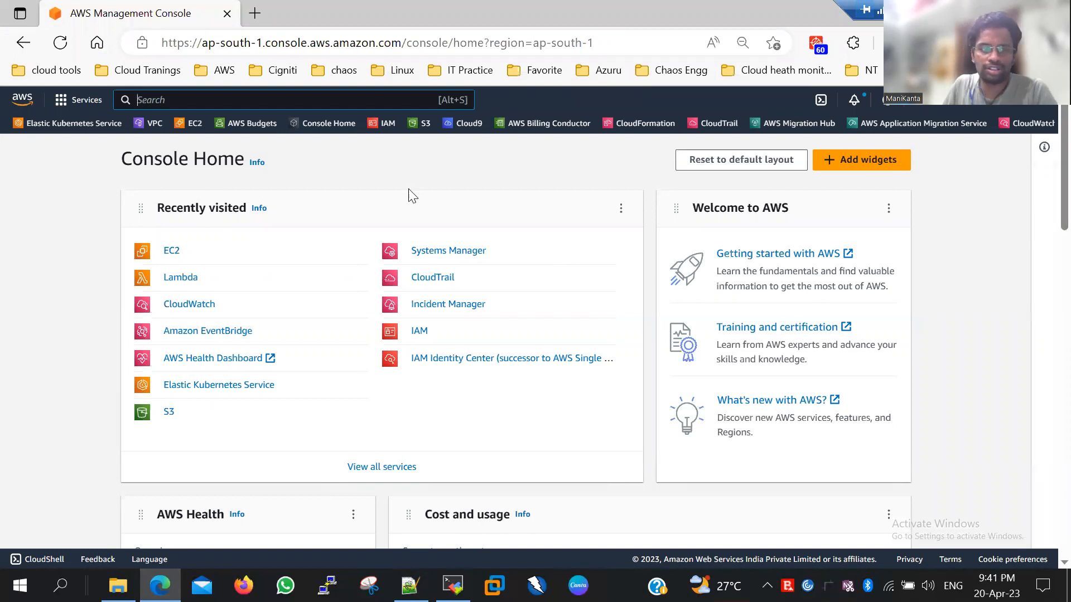
click(171, 251)
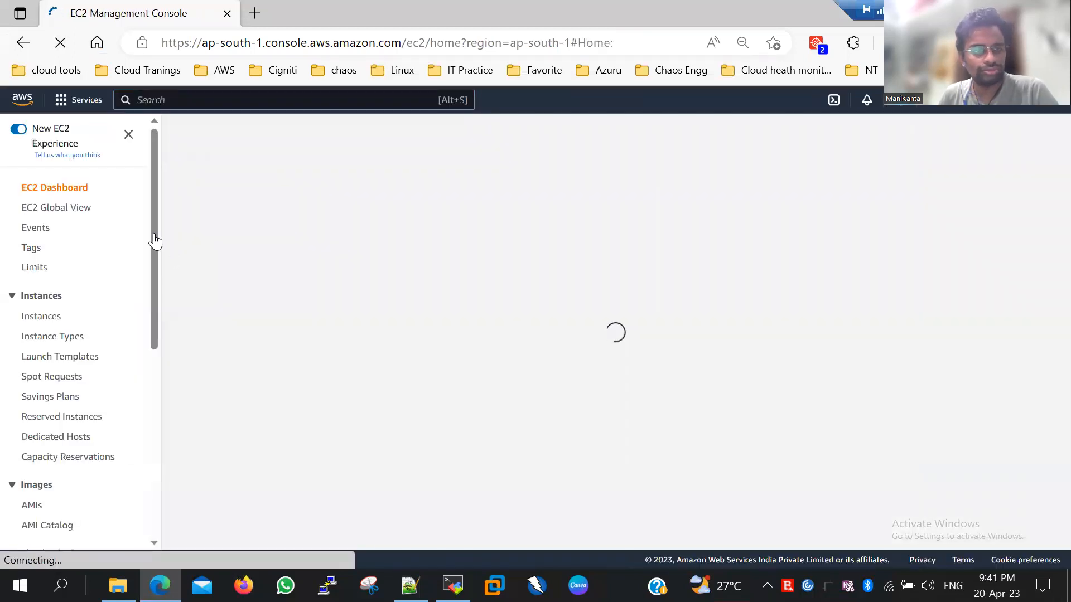
scroll(92, 273, down, 5)
scroll(52, 519, down, 1)
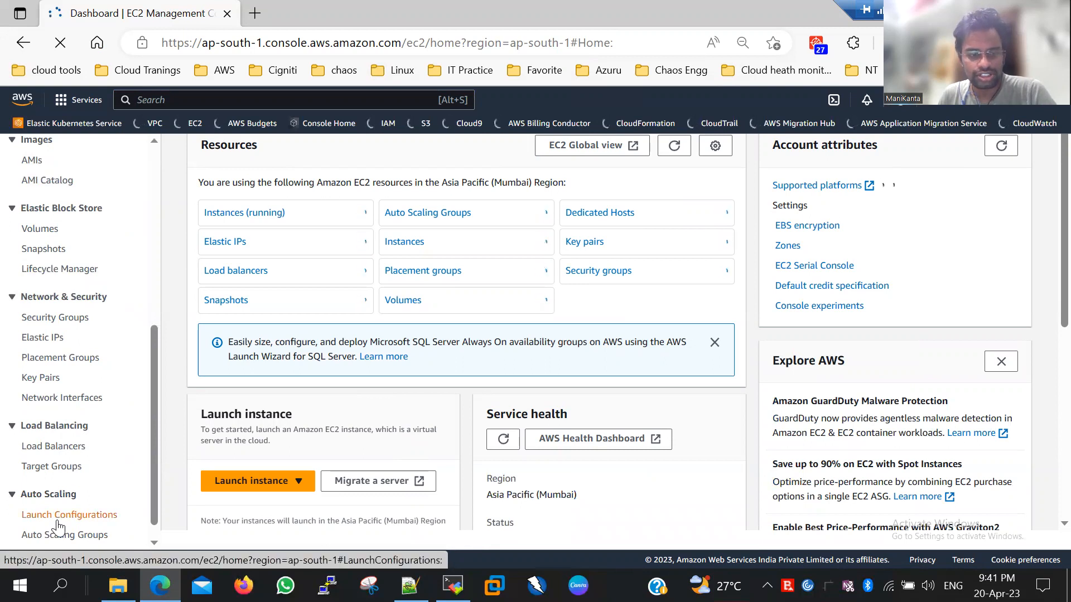
click(57, 519)
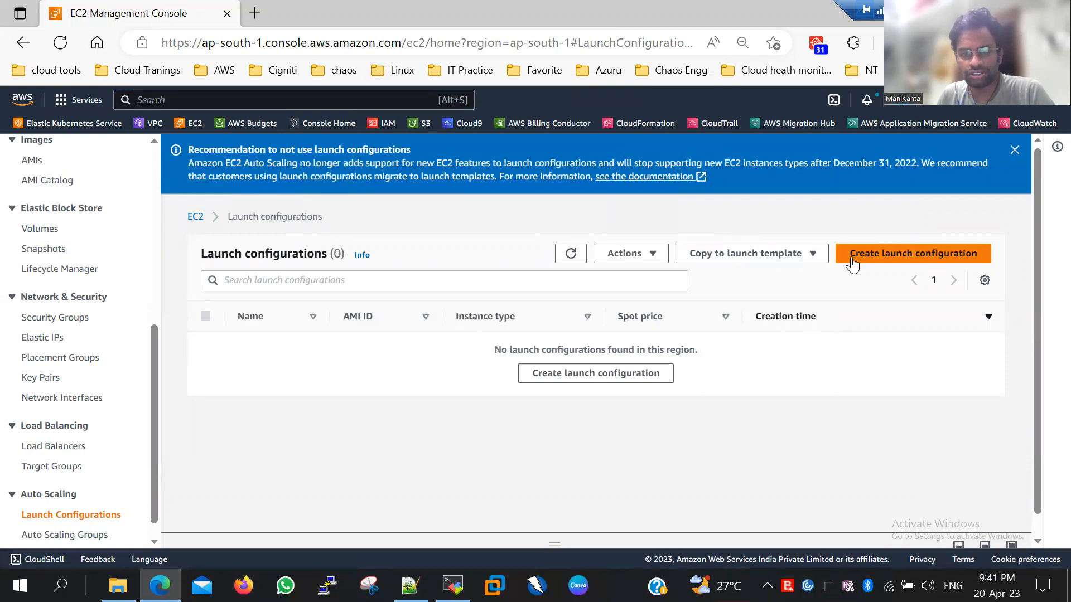
click(619, 375)
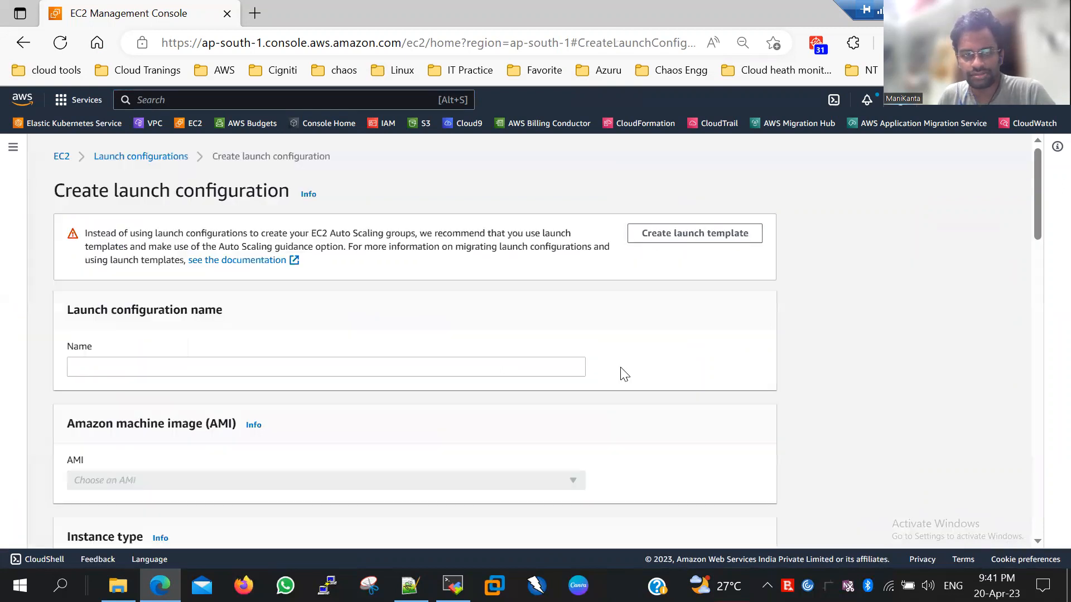
Name the launch configuration Webserver.
click(189, 368)
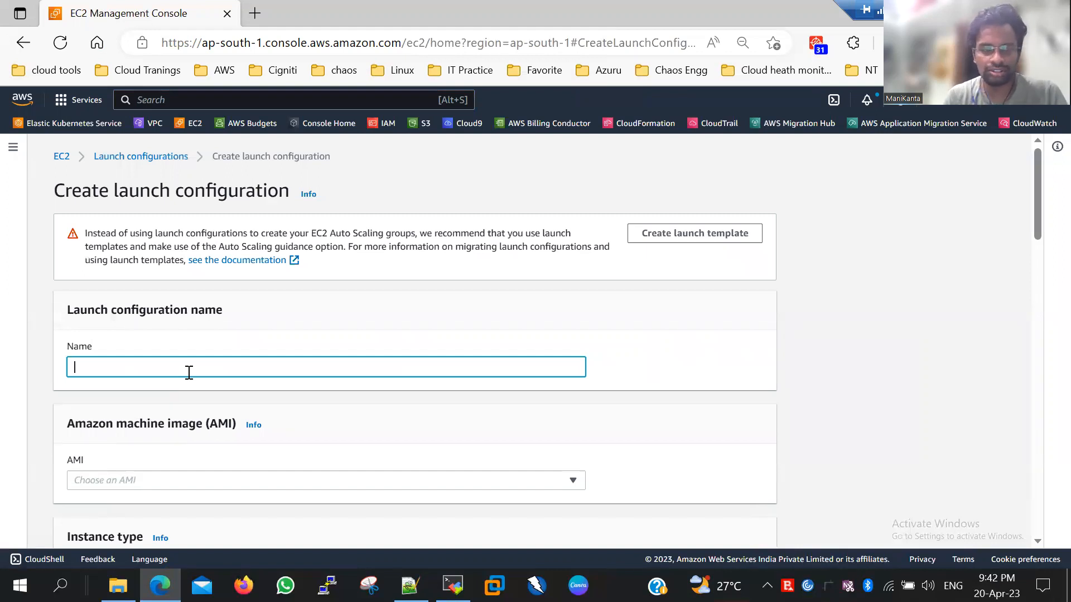
text(W)
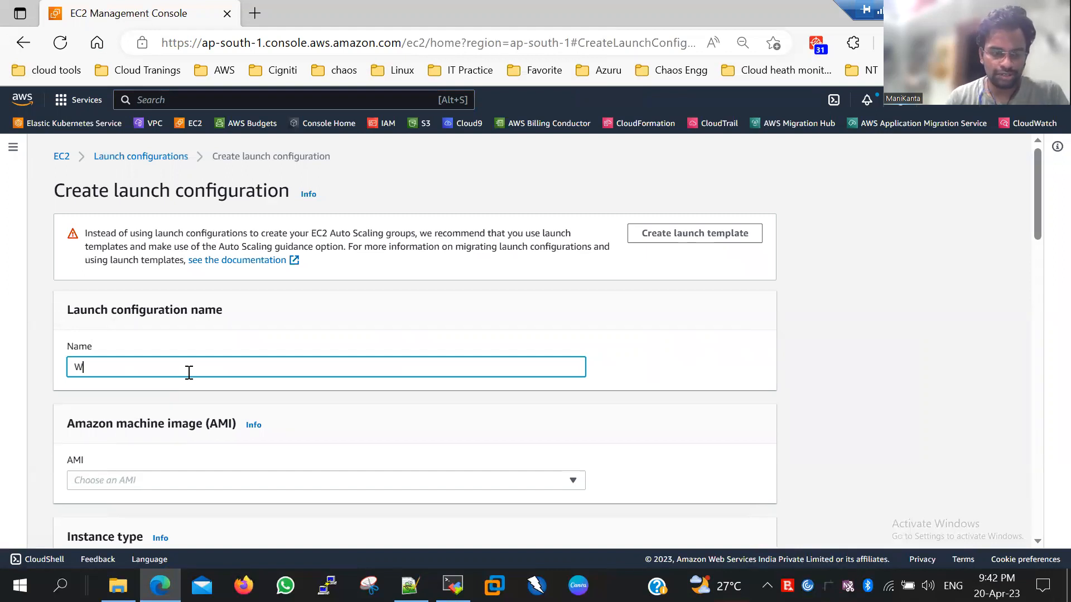
text(EB-Se)
key(BackSpace)
key(BackSpace)
key(BackSpace)
key(BackSpace)
key(BackSpace)
text(eb)
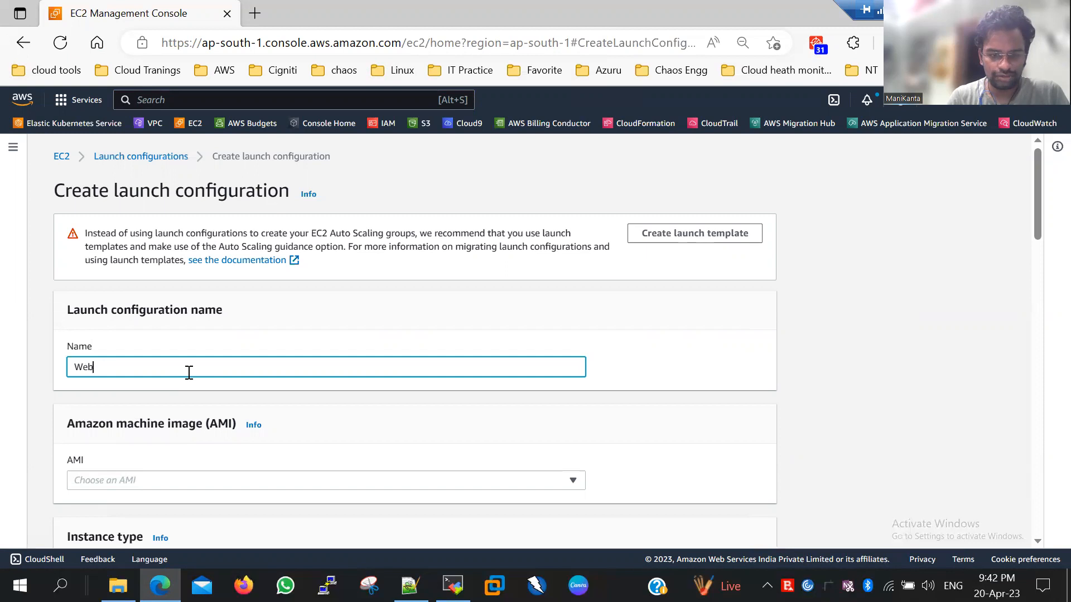
text(server)
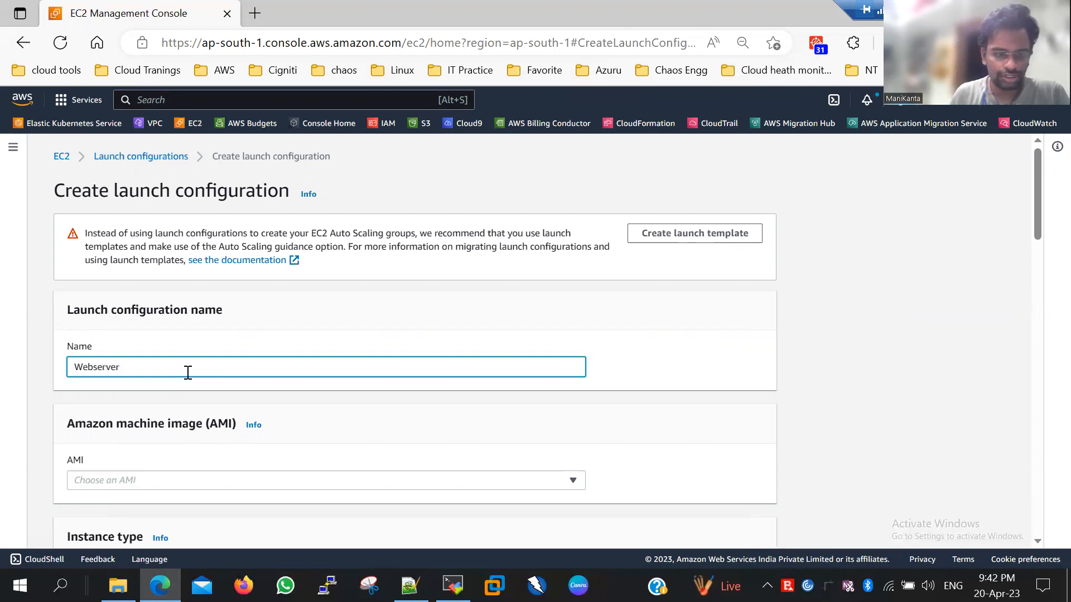
Open the launch configuration's AMI list, and bring up the EC2 launch instance form in a separate browser tab.
scroll(160, 346, down, 2)
click(187, 358)
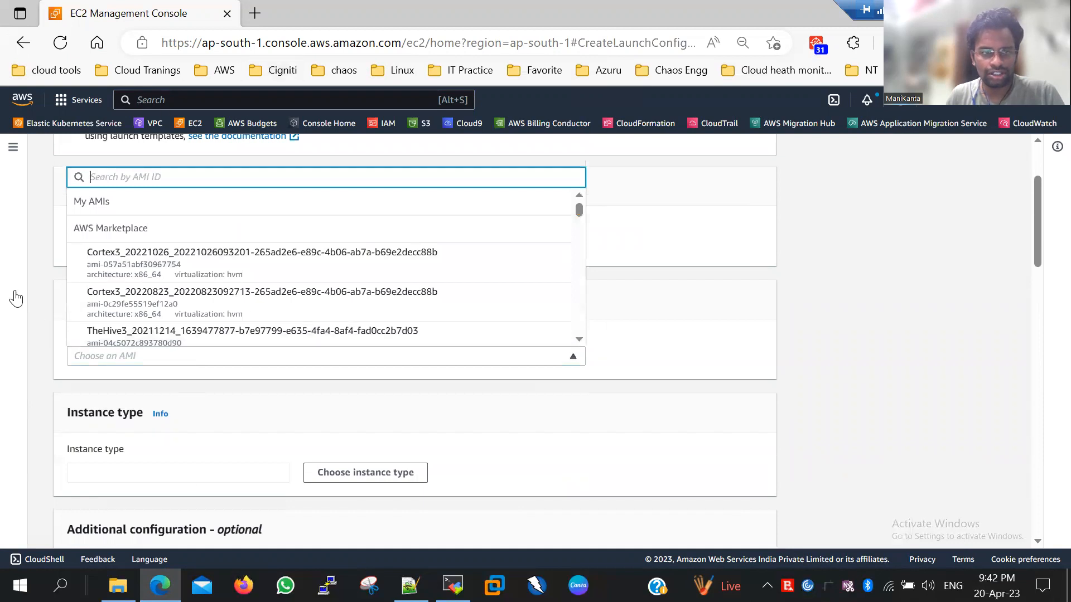
click(16, 299)
right_click(193, 134)
click(234, 144)
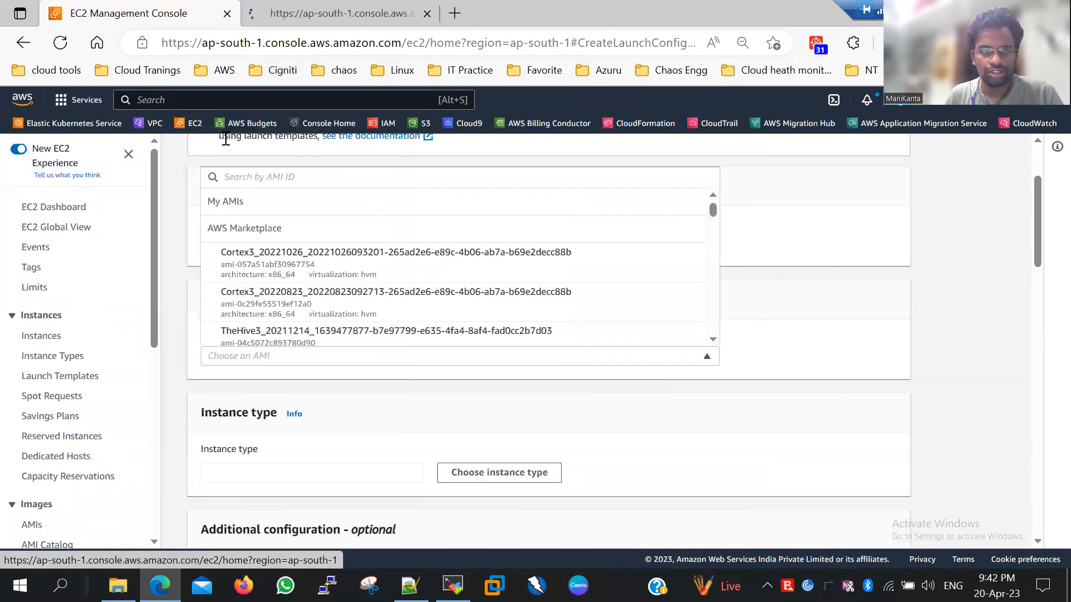
click(280, 26)
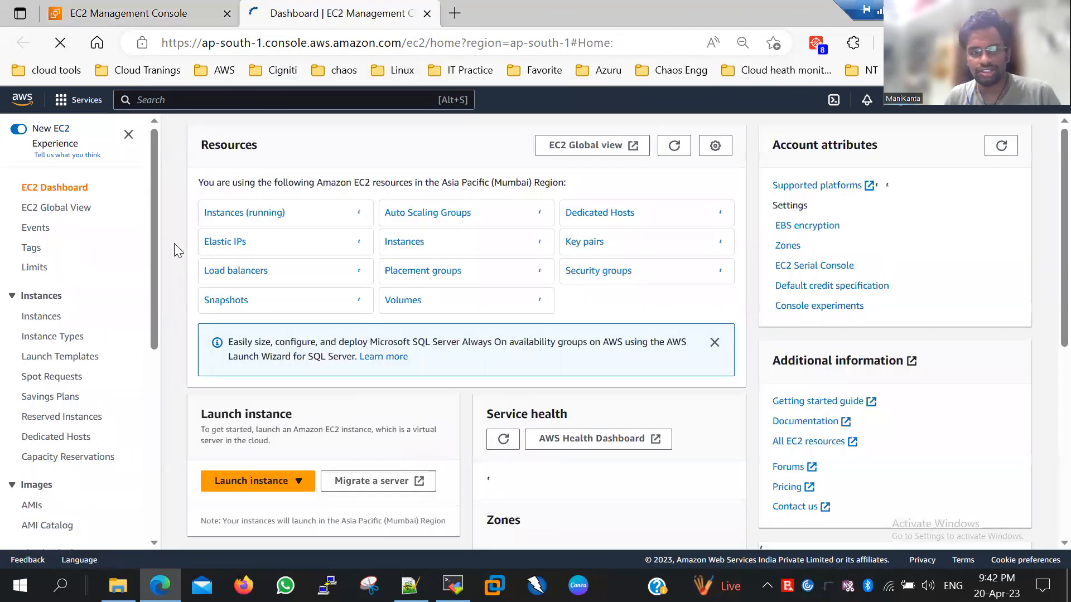
scroll(261, 224, down, 5)
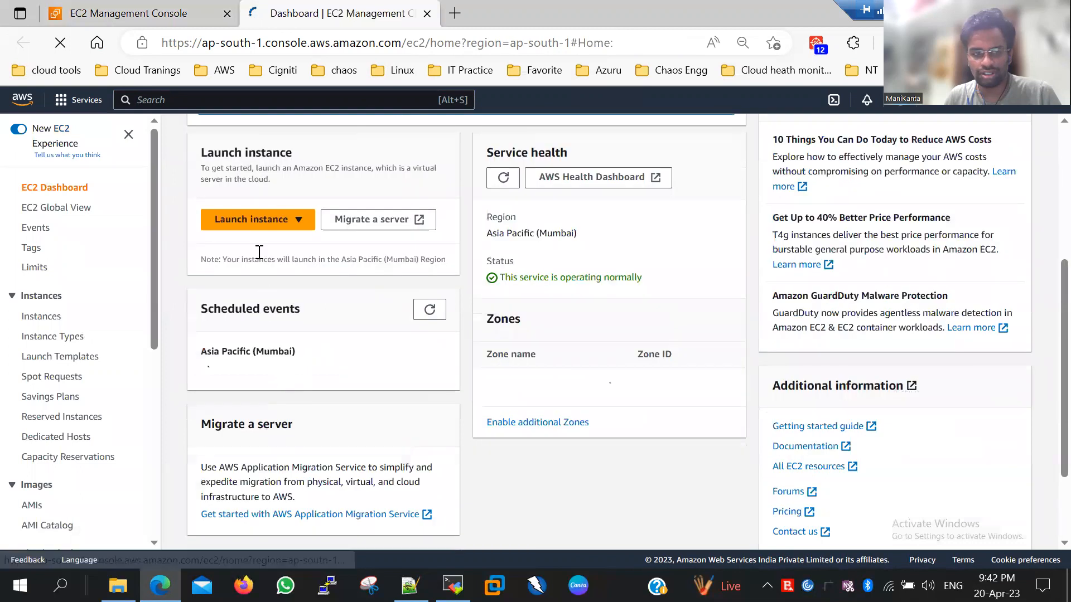
click(261, 224)
click(266, 240)
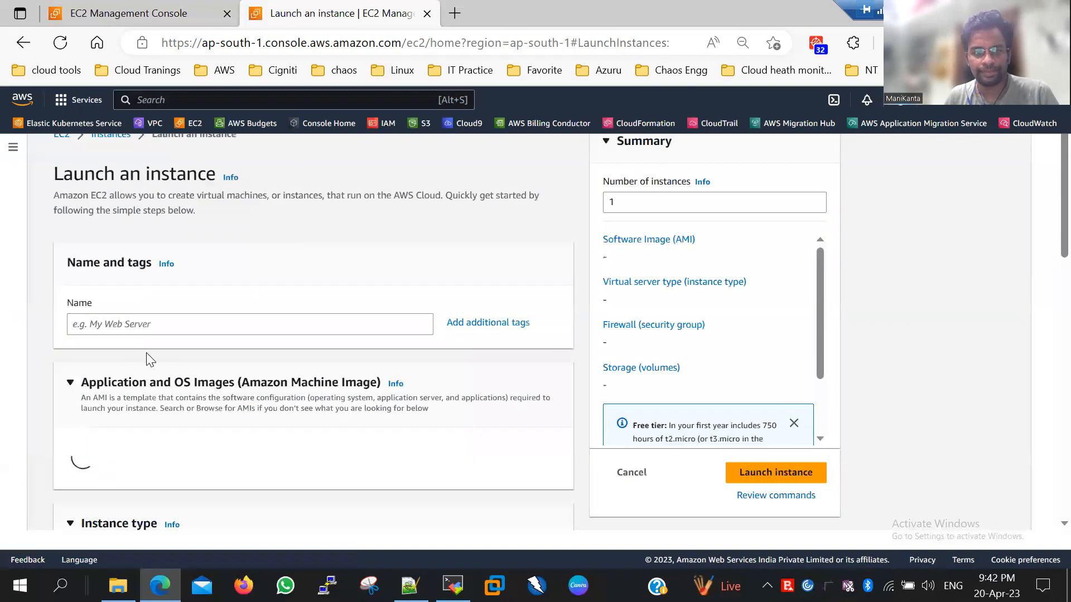
Look through the quick start images in the launch instance form, selecting Ubuntu and switching back to Amazon Linux.
scroll(158, 349, down, 4)
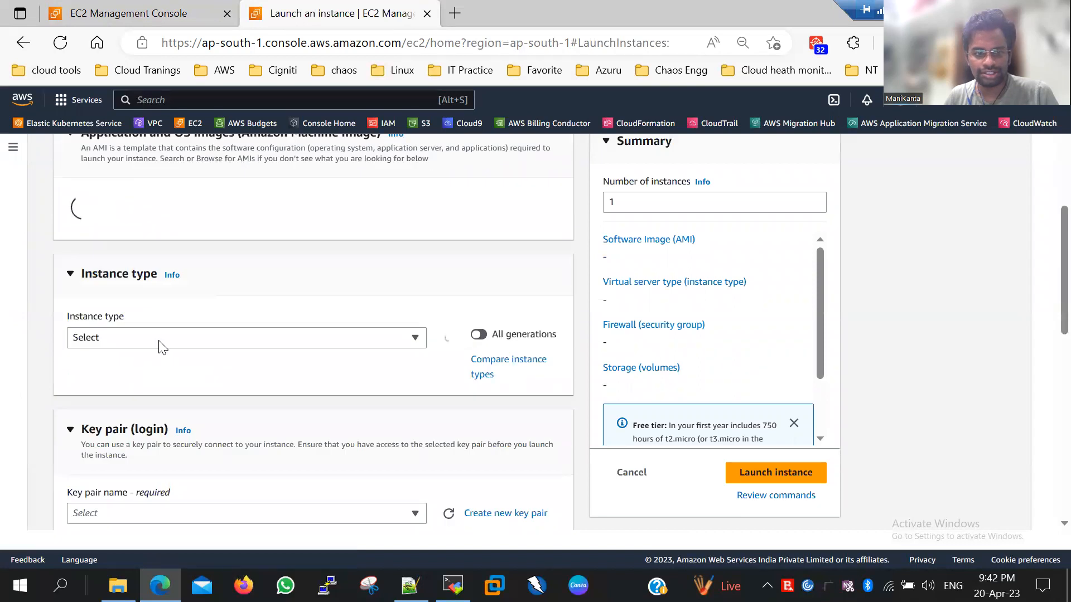
scroll(161, 340, up, 4)
scroll(158, 337, up, 1)
scroll(160, 339, down, 3)
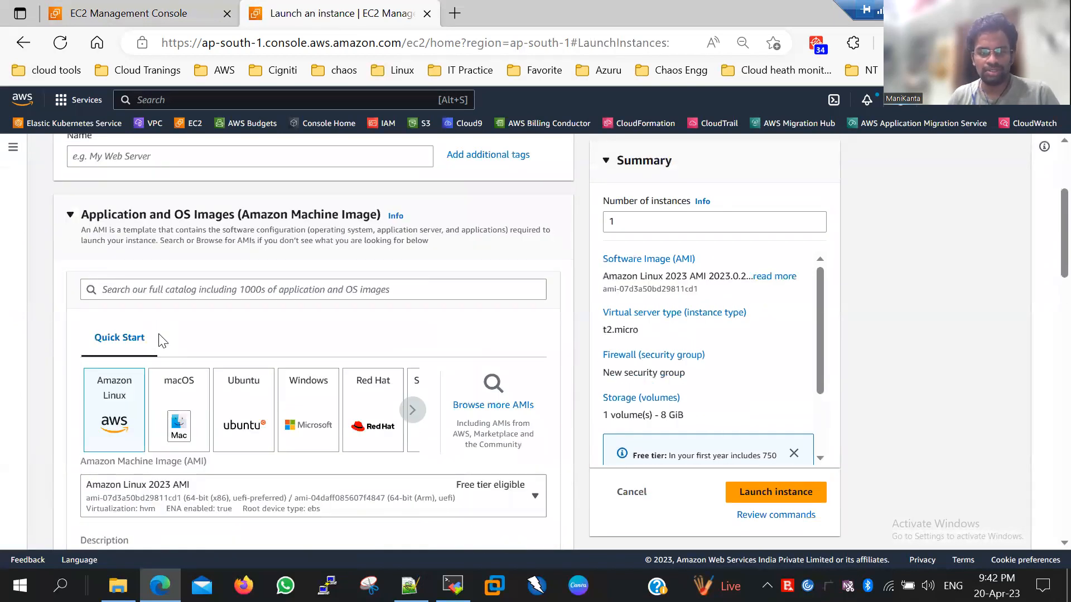
scroll(98, 322, down, 1)
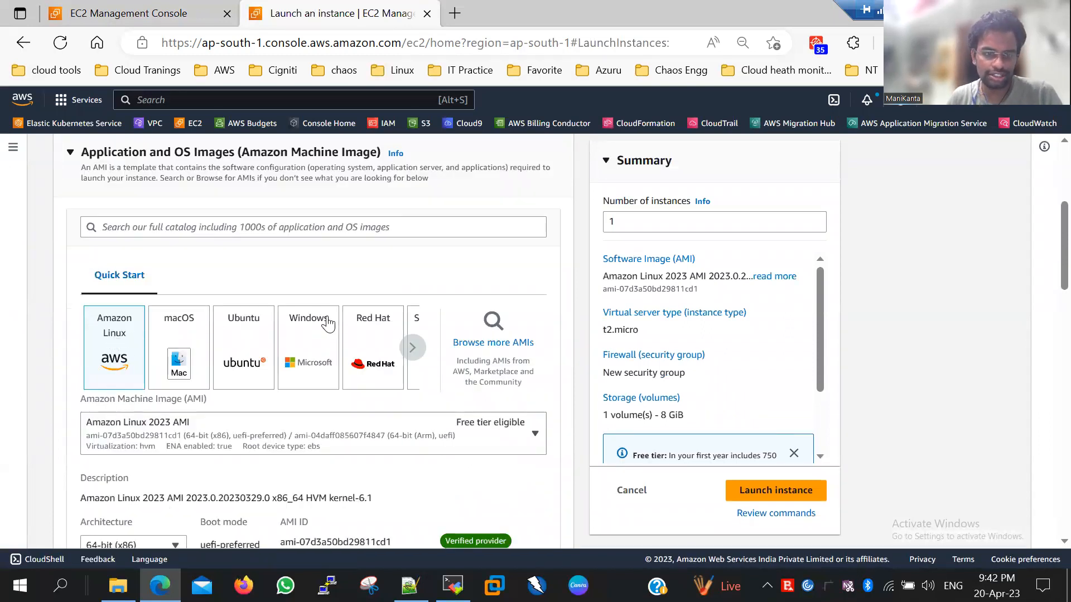
click(251, 349)
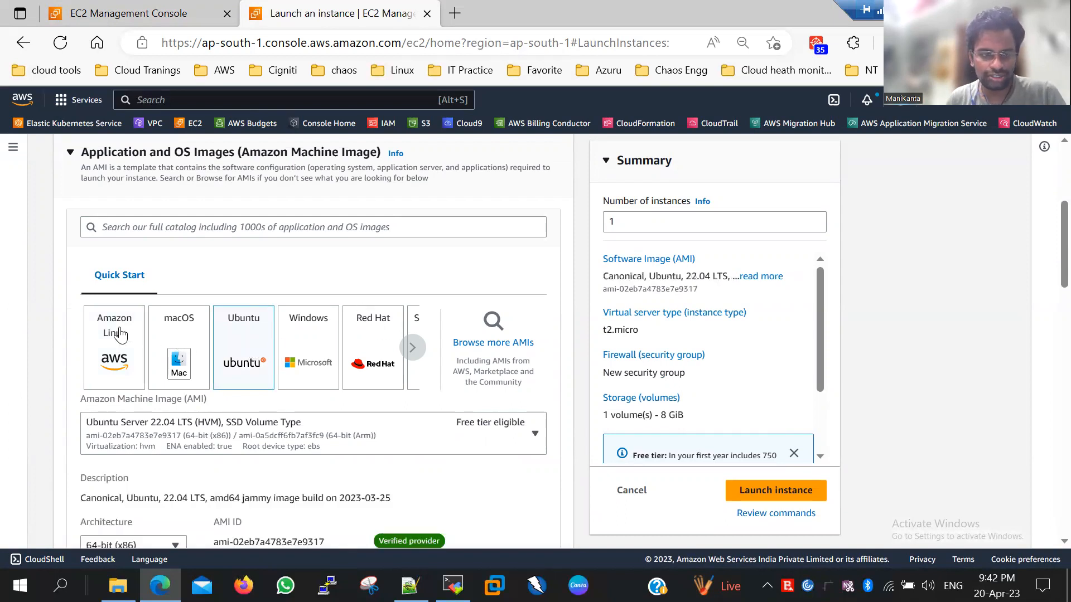
scroll(138, 357, down, 2)
scroll(139, 357, down, 1)
scroll(155, 344, up, 2)
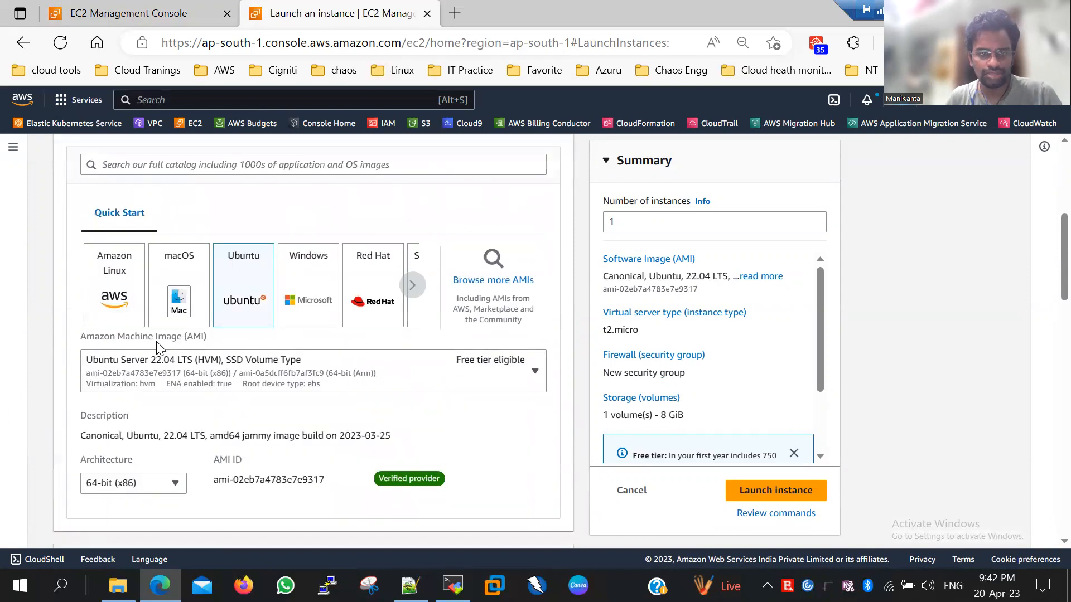
click(129, 310)
scroll(209, 368, down, 2)
scroll(195, 329, up, 1)
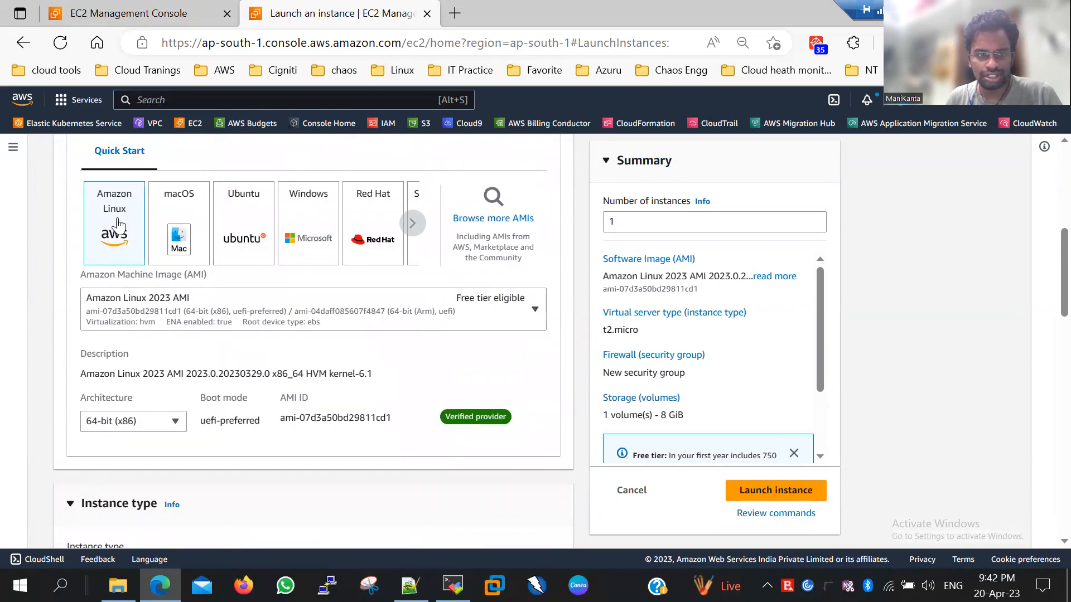
Copy the AMI ID of the Amazon Linux 2023 AMI from the launch instance form.
scroll(118, 226, down, 2)
drag(280, 294, 392, 296)
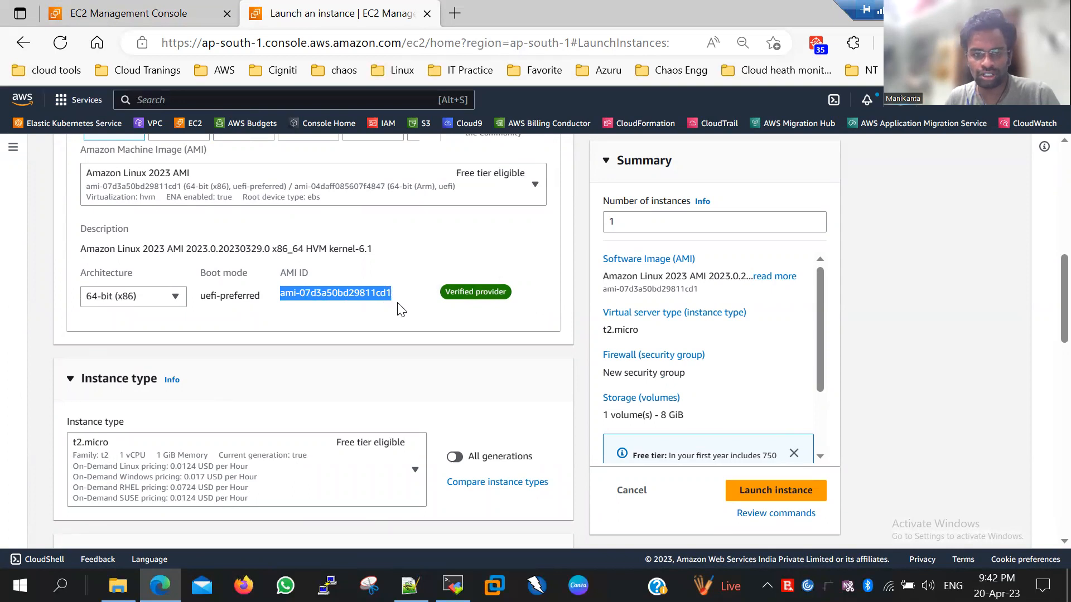
right_click(395, 303)
click(424, 165)
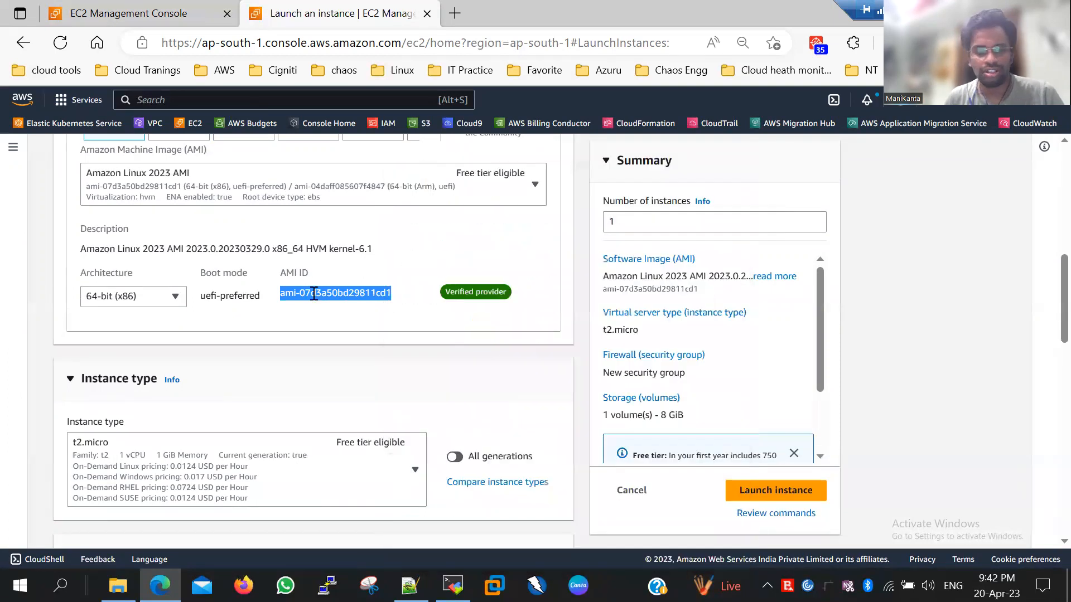
Switch to Notepad++, copy the AMI ID ami-07d3a50bd29811cd1 from the notes, and return to the Edge browser.
scroll(295, 284, up, 2)
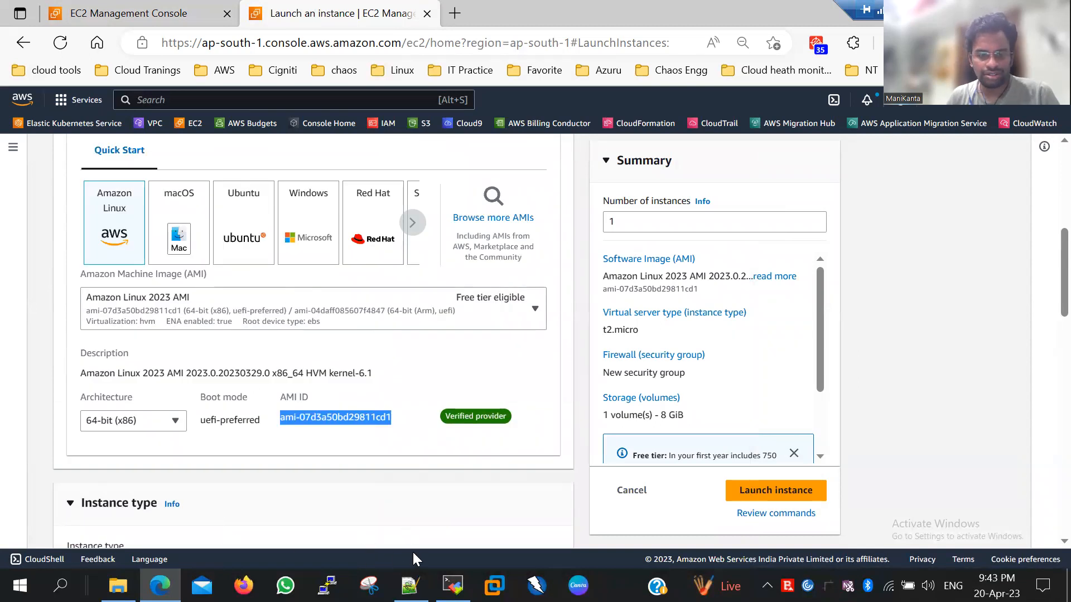
click(411, 586)
drag(246, 202, 57, 199)
right_click(59, 200)
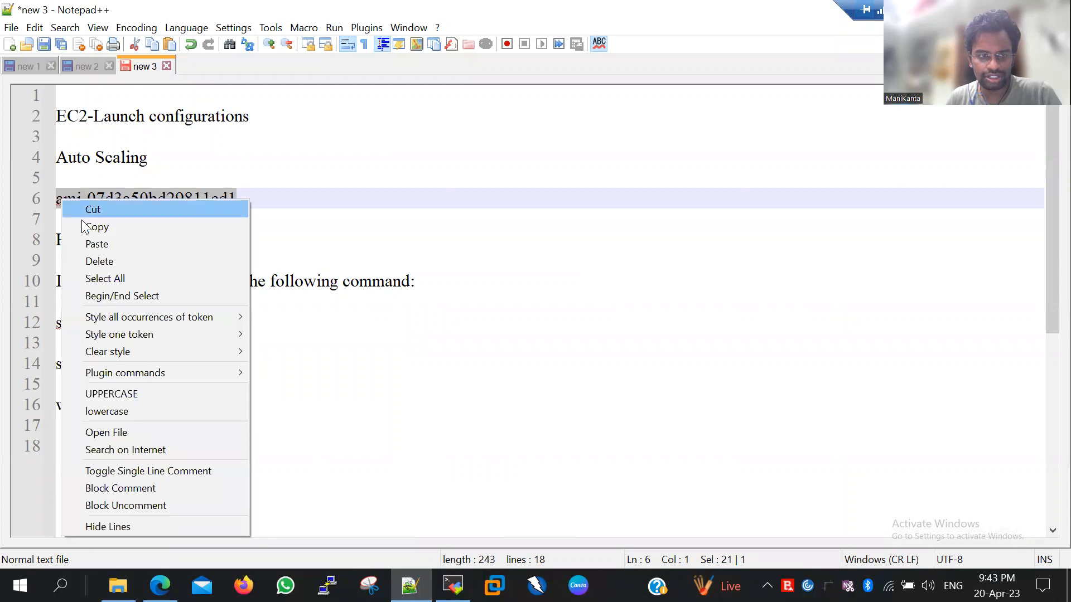
click(87, 227)
click(160, 585)
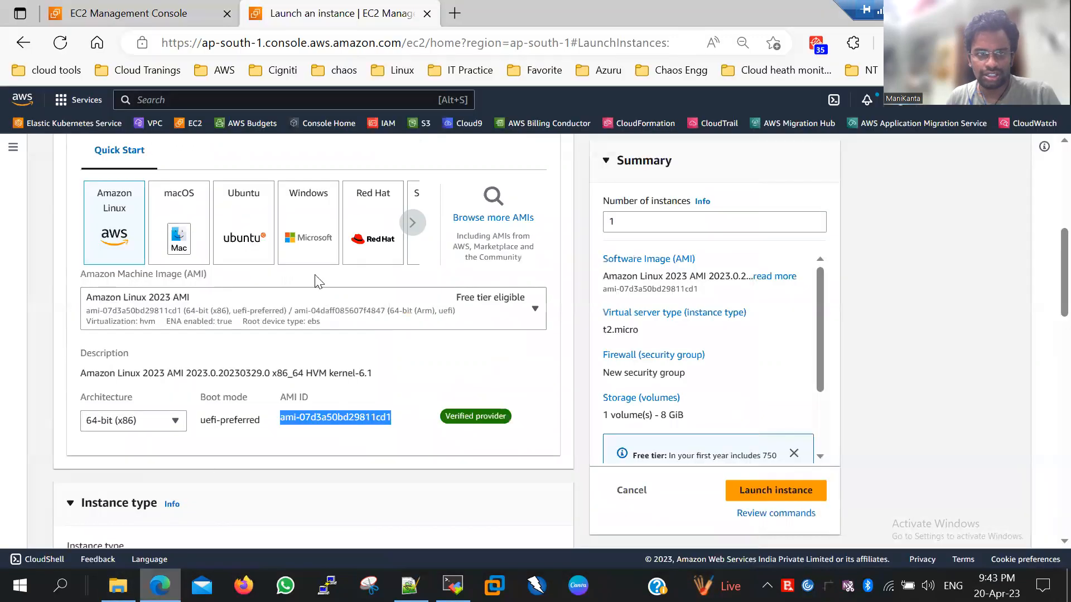
Close the launch instance tab and choose the AMI matching ami-07d3a50bd29811cd1 for the launch configuration.
click(428, 13)
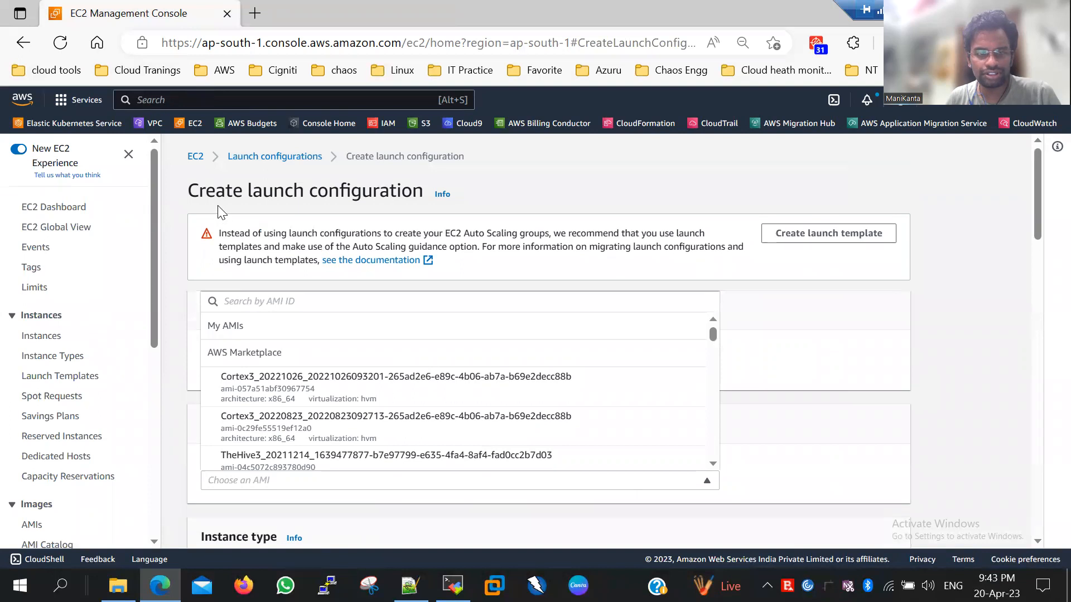
click(237, 301)
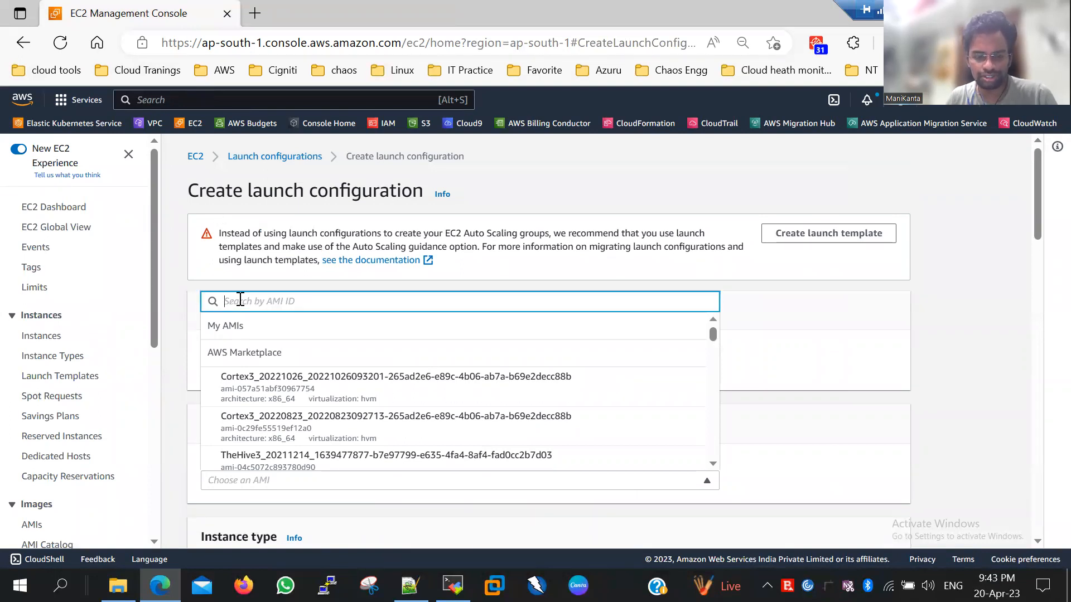
key(ctrl+v)
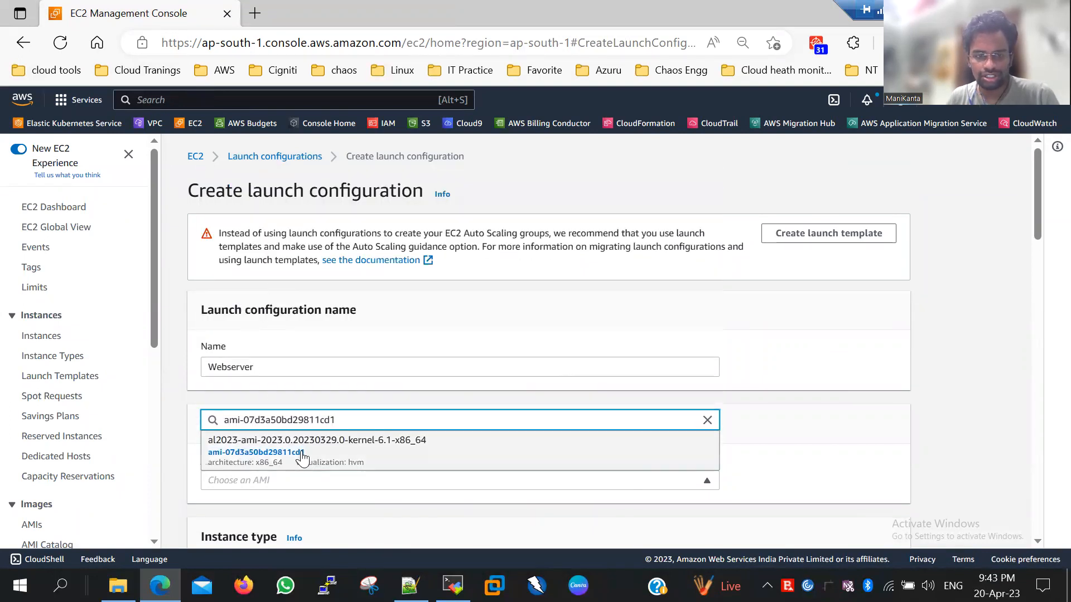
click(289, 460)
Filter the available instance types by t2 and choose t2.micro for the launch configuration.
scroll(279, 418, down, 4)
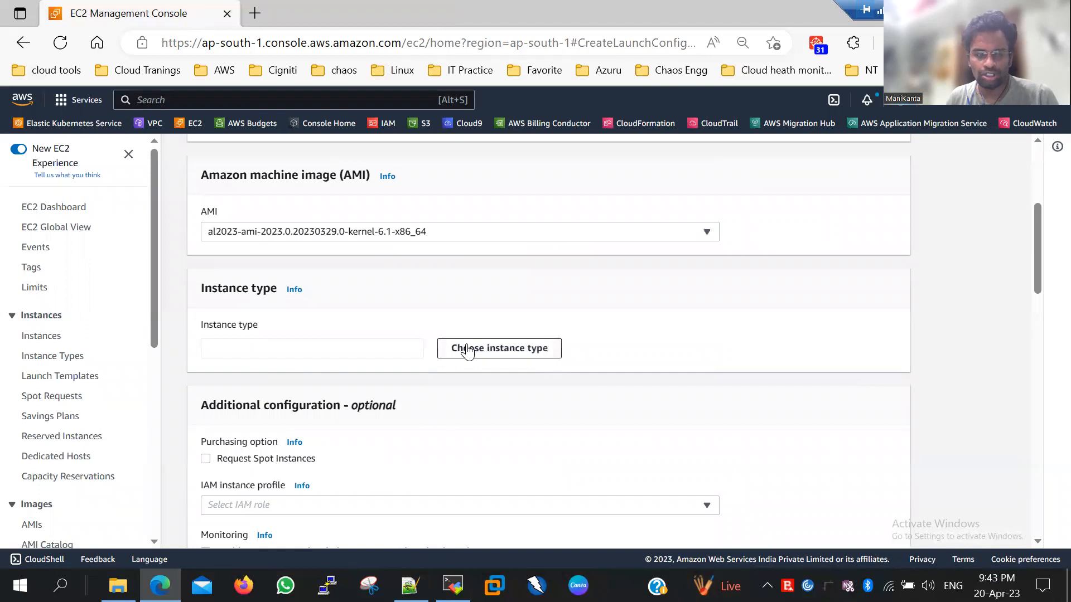
click(467, 351)
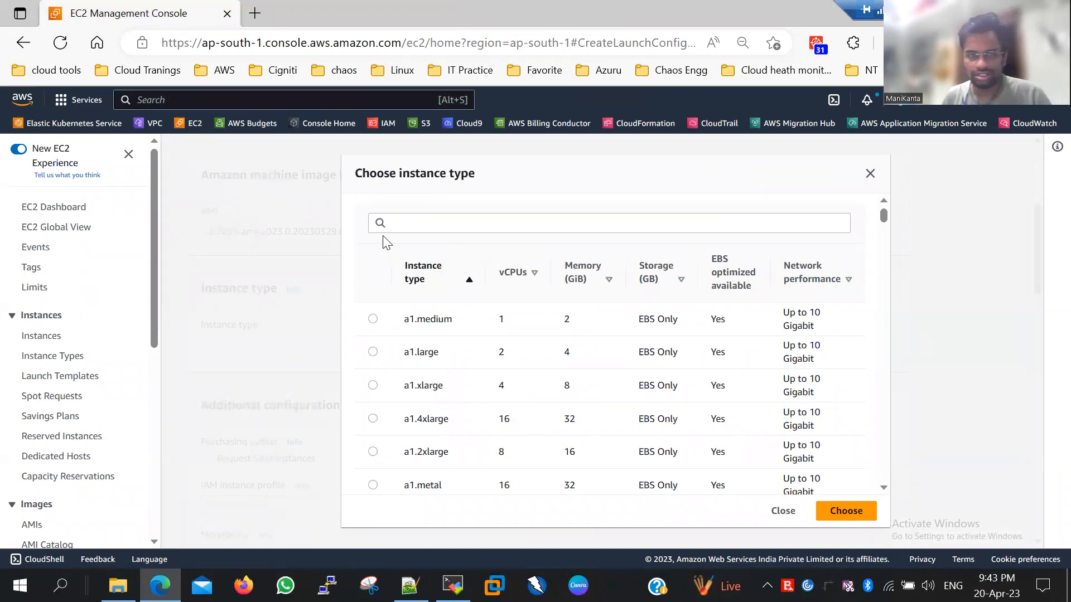
scroll(511, 366, down, 10)
scroll(516, 374, down, 10)
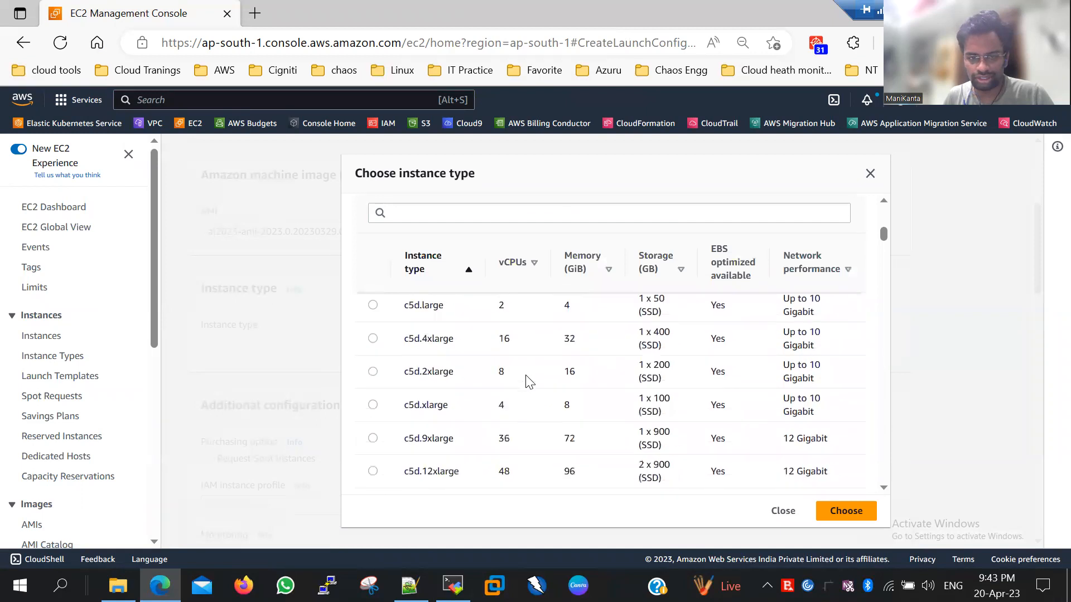
scroll(546, 398, down, 10)
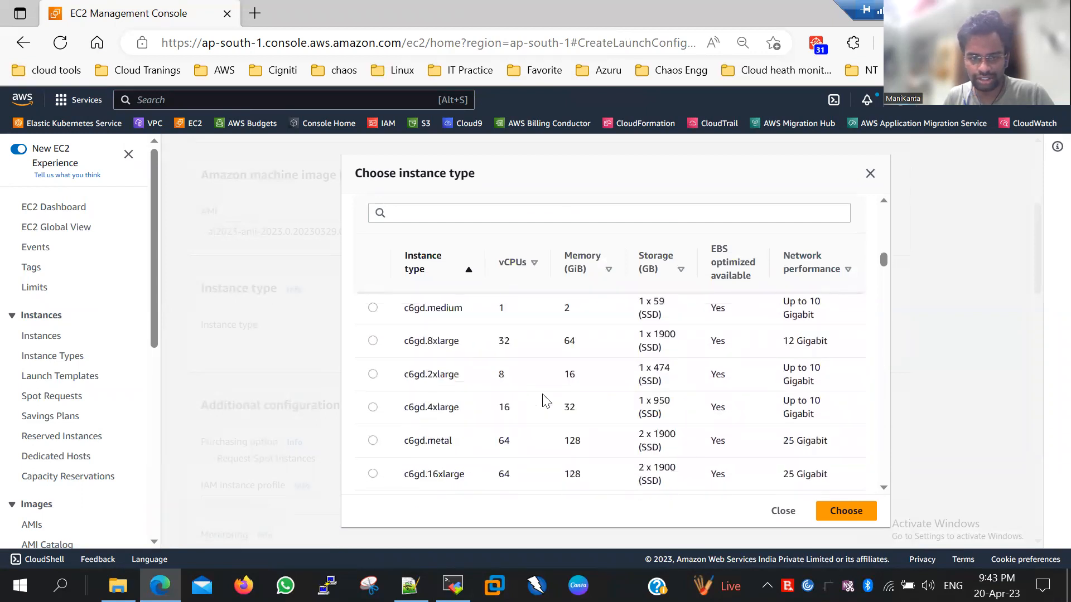
click(445, 208)
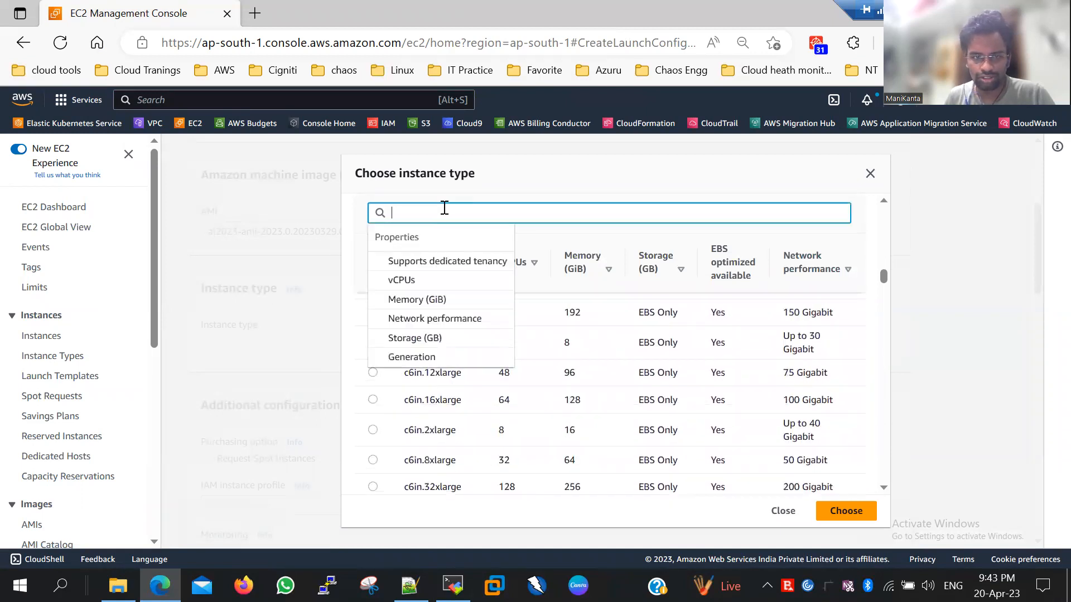
text(t2,)
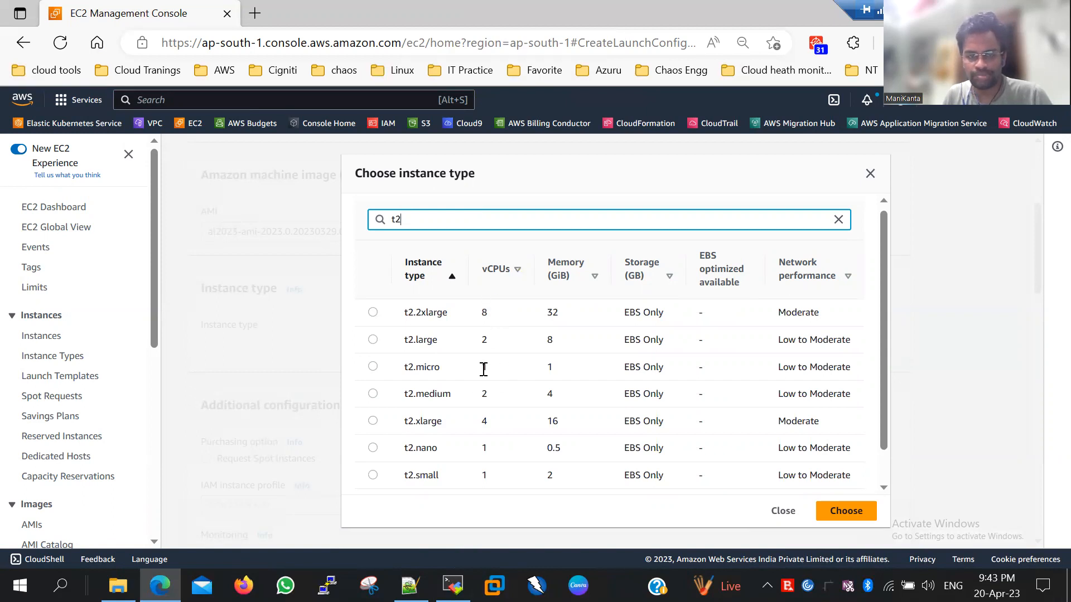
click(372, 367)
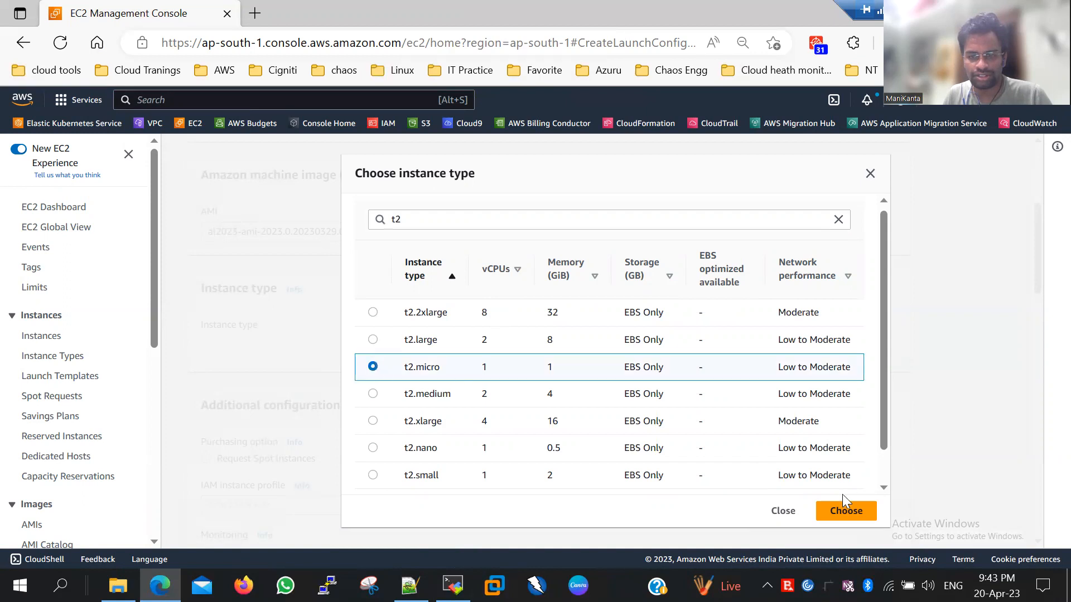
click(844, 508)
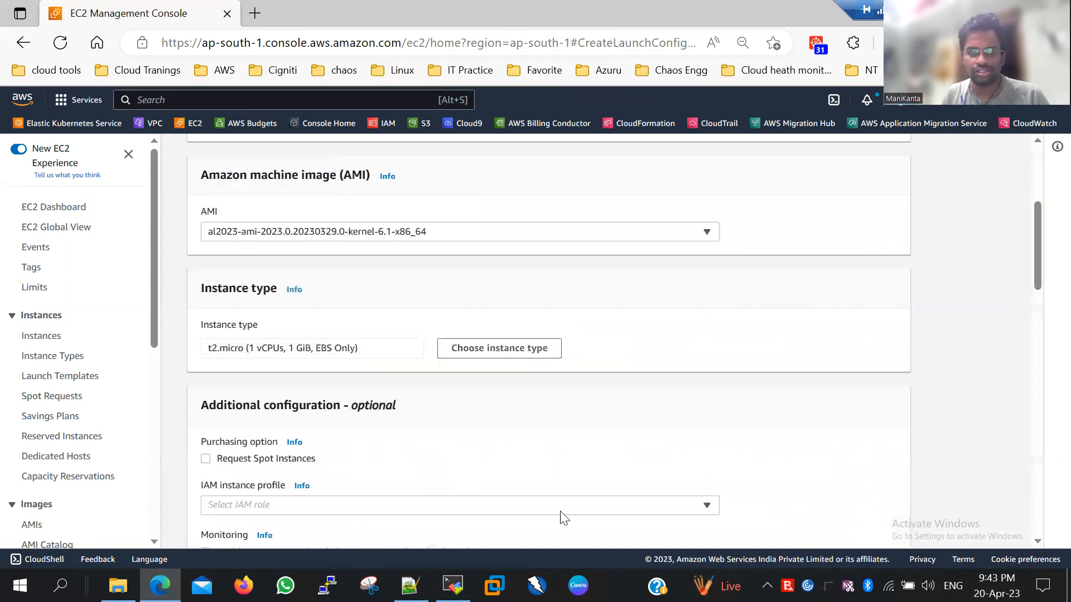
Review the storage volumes, the new security group's name and rules, and the key pair section of the form.
scroll(426, 407, down, 4)
scroll(433, 360, down, 5)
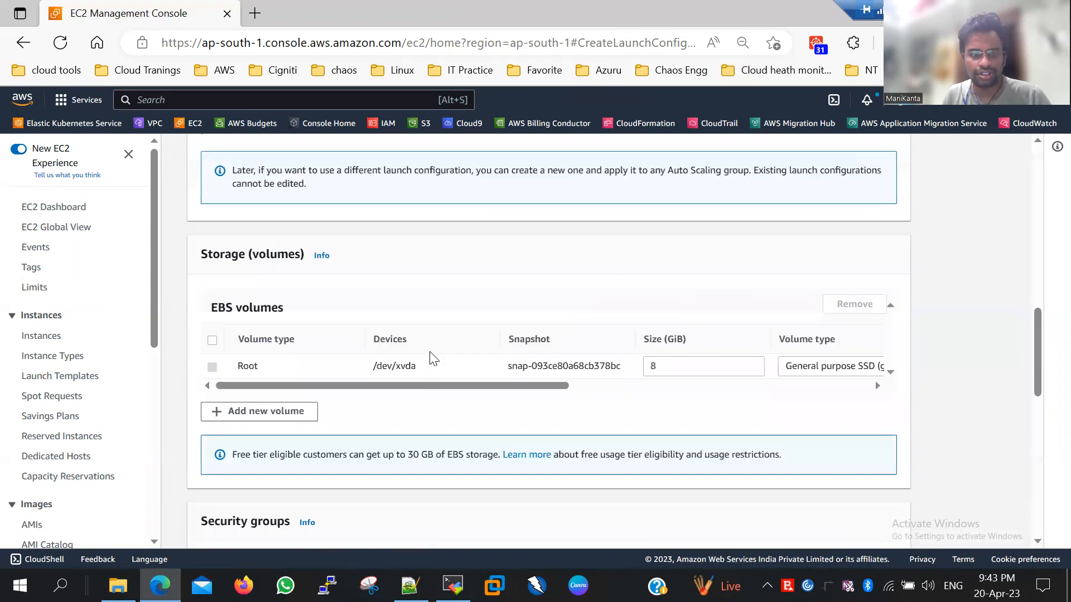
scroll(434, 359, down, 5)
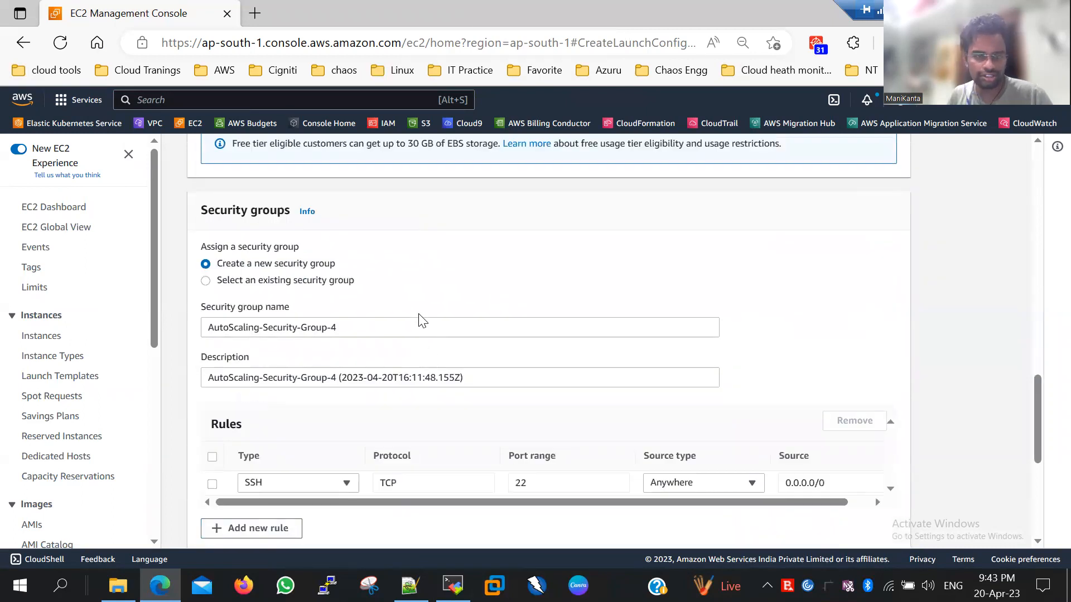
click(411, 330)
scroll(416, 333, down, 2)
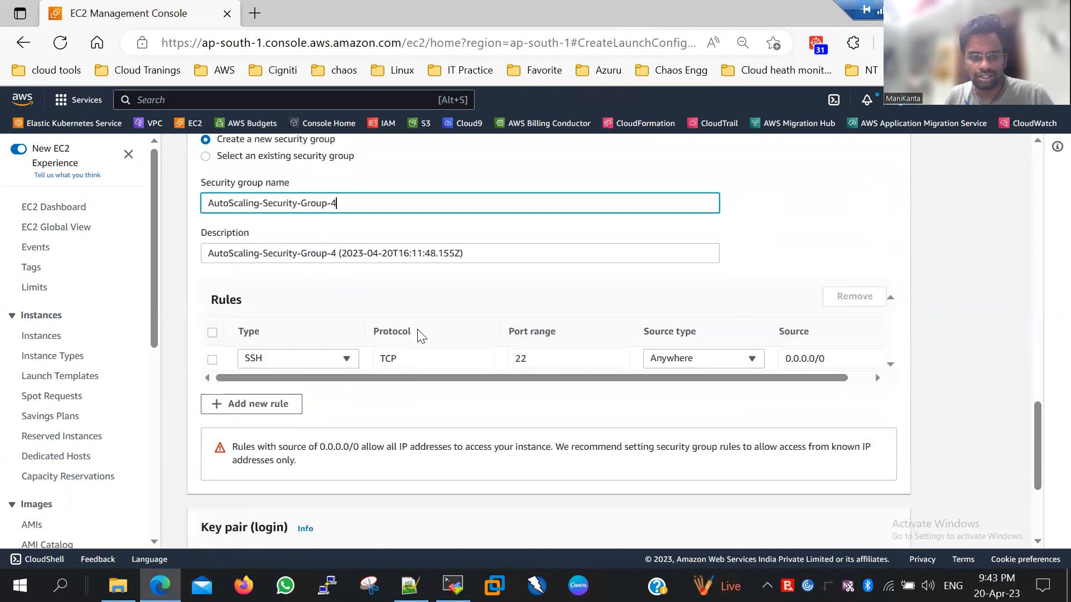
scroll(285, 408, down, 3)
scroll(284, 409, up, 3)
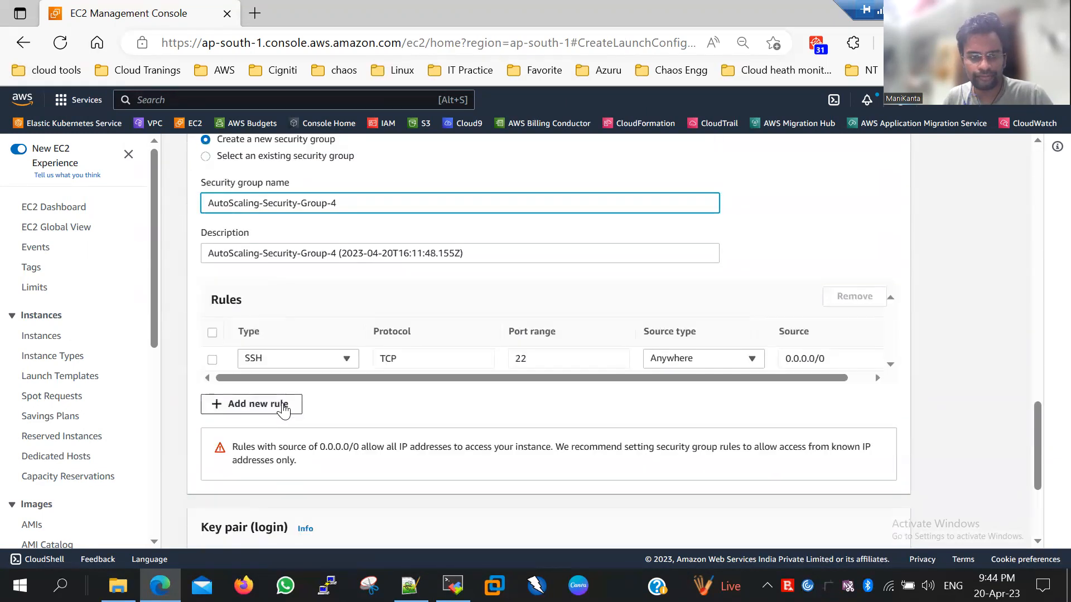
Add a custom TCP rule to the new security group and remove that rule again.
click(280, 406)
scroll(284, 399, down, 2)
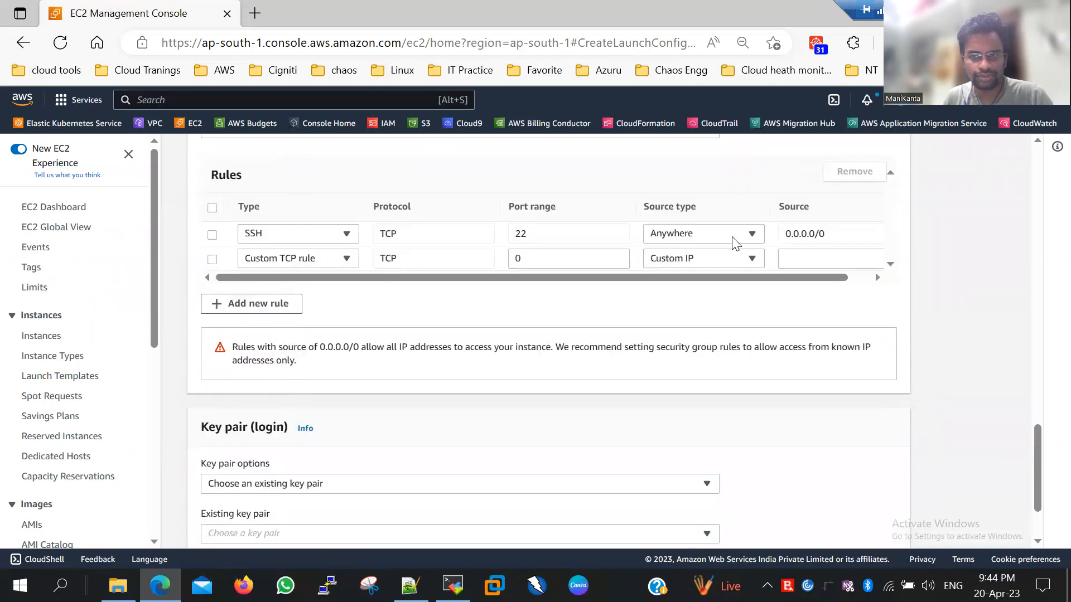
scroll(381, 323, up, 1)
click(212, 321)
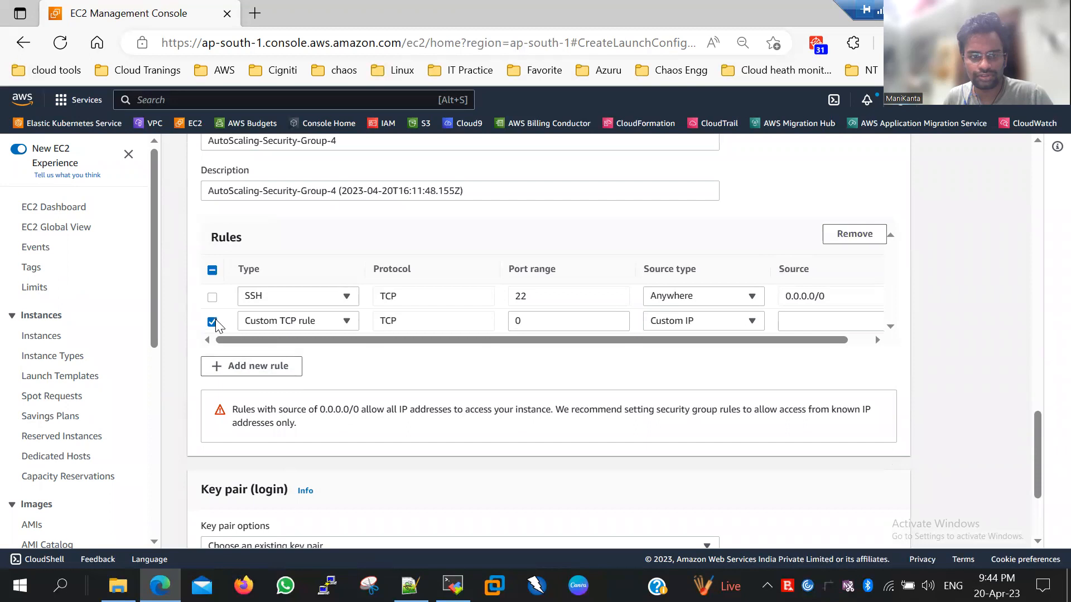
click(848, 234)
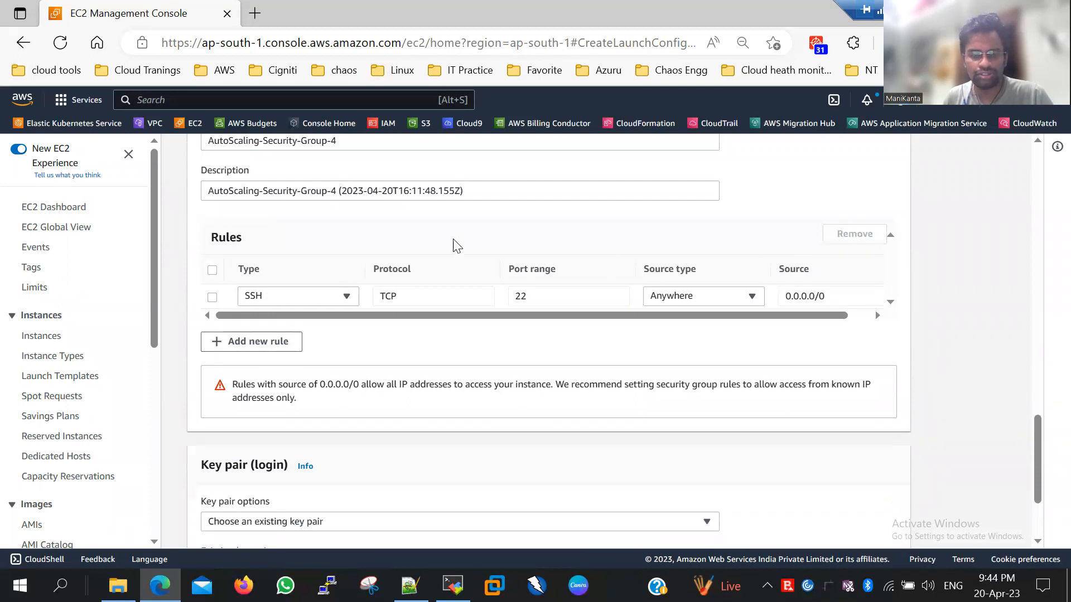
Create the launch configuration with the existing key pair aws_class, acknowledging access to its private key file.
scroll(455, 246, down, 2)
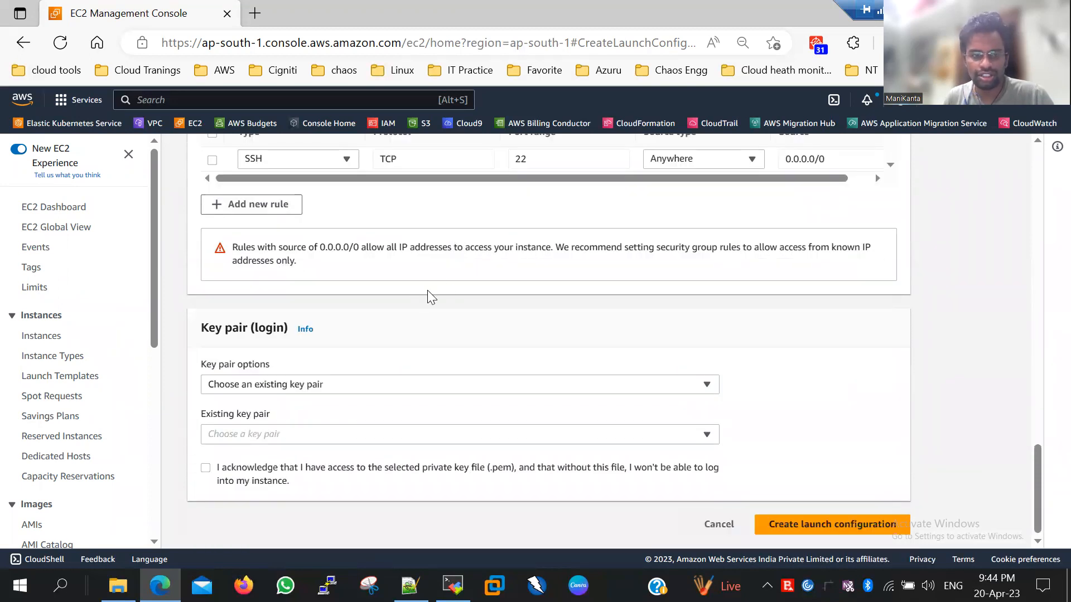
click(270, 387)
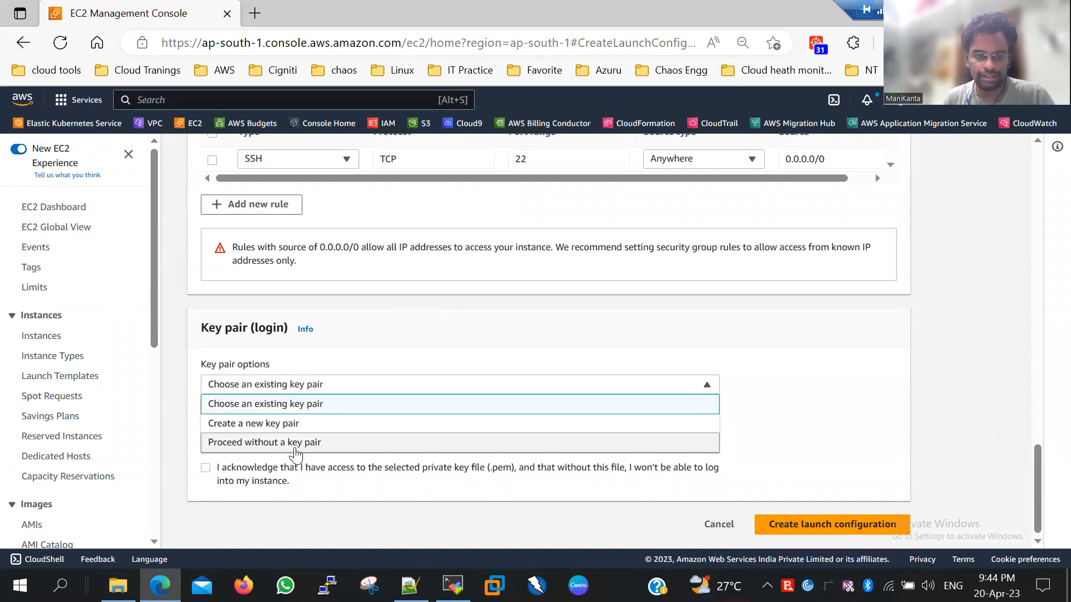
click(290, 389)
click(289, 389)
click(289, 389)
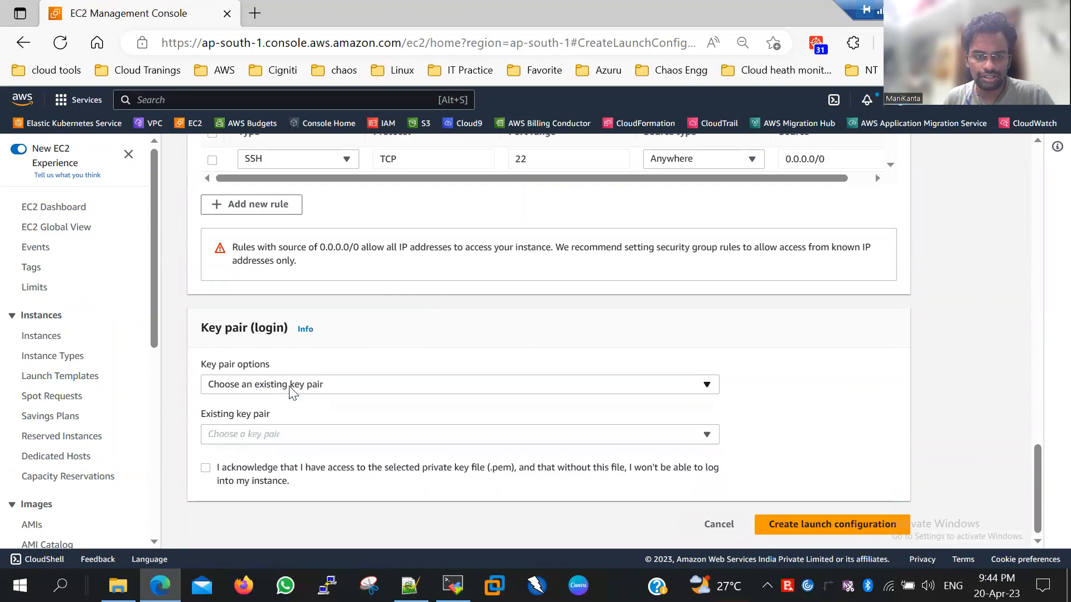
click(288, 438)
click(287, 417)
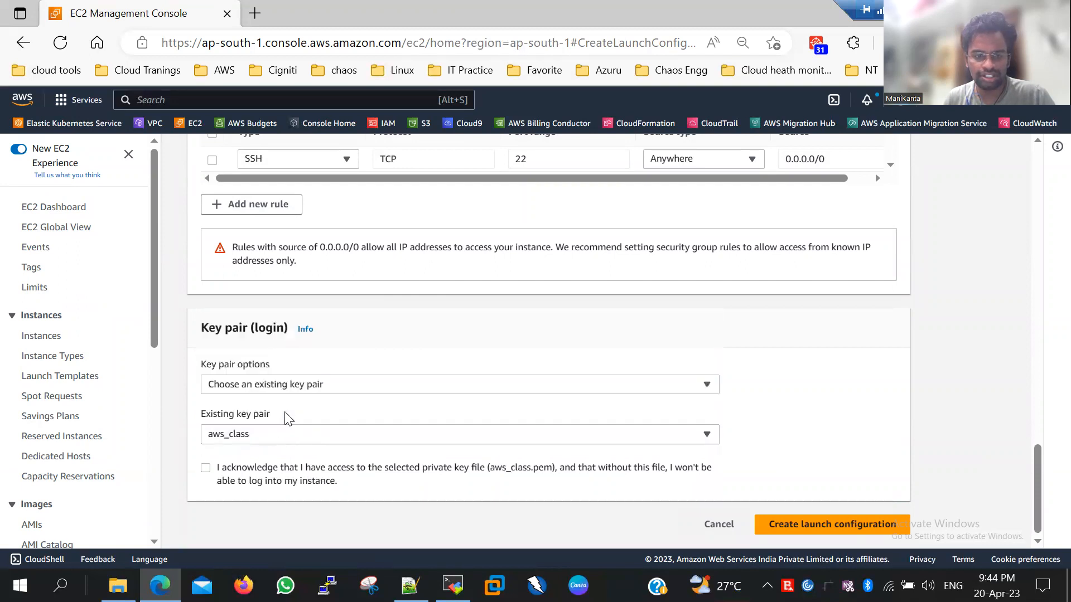
click(206, 469)
click(772, 535)
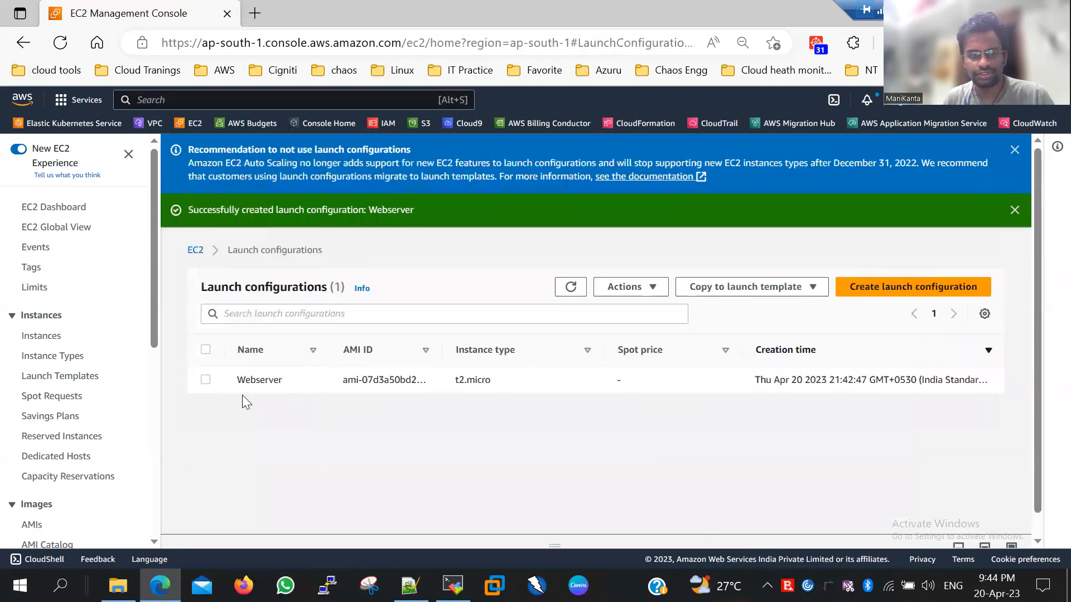
Select the Webserver launch configuration, visit the Auto Scaling groups page, and return to the launch configurations list.
click(205, 381)
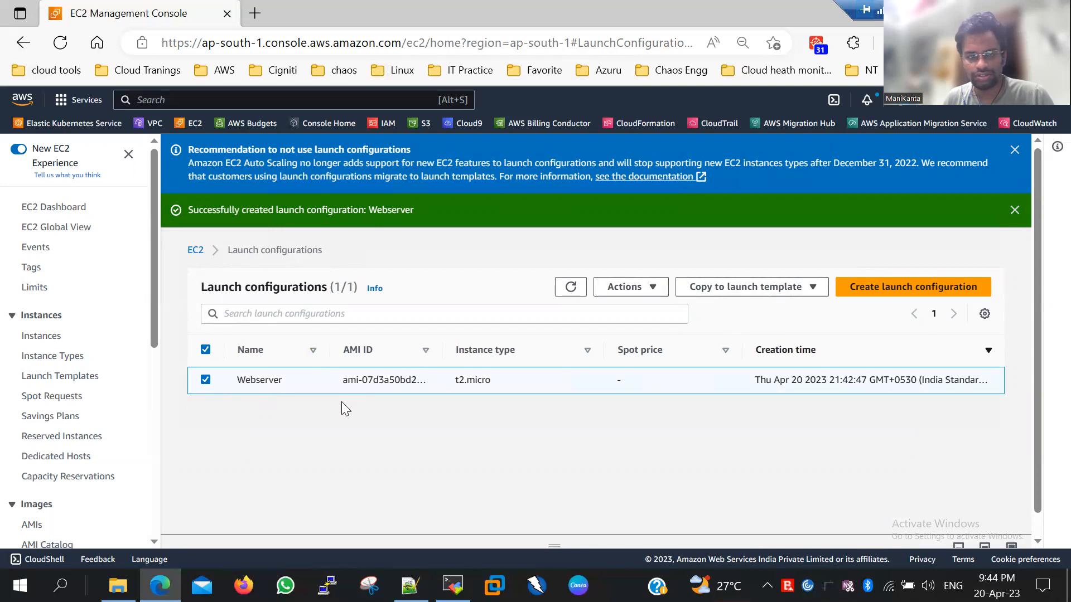
scroll(87, 473, down, 5)
scroll(88, 473, down, 1)
click(89, 527)
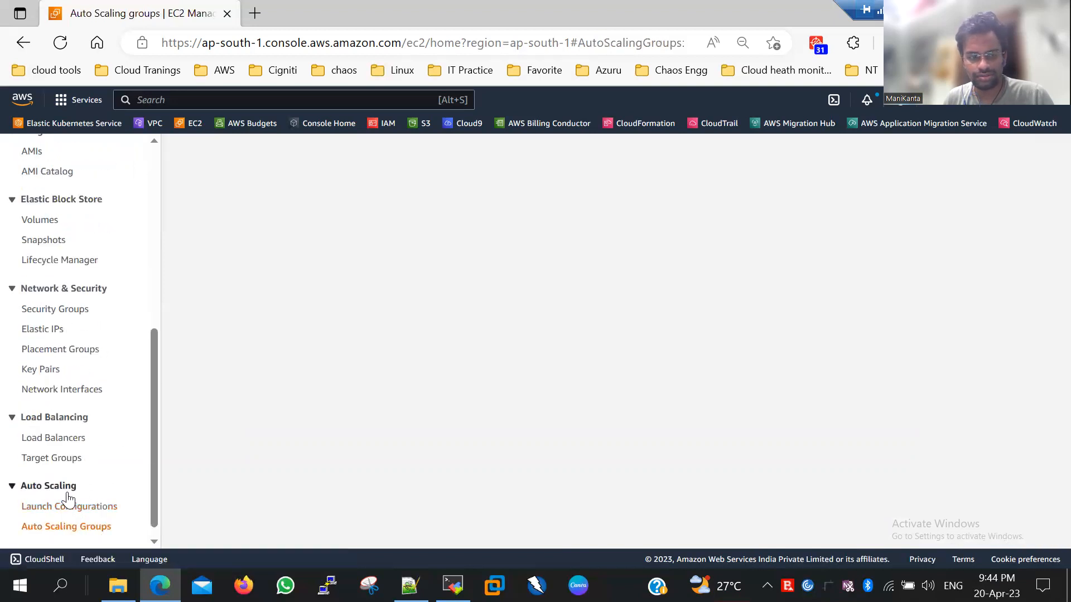
click(76, 507)
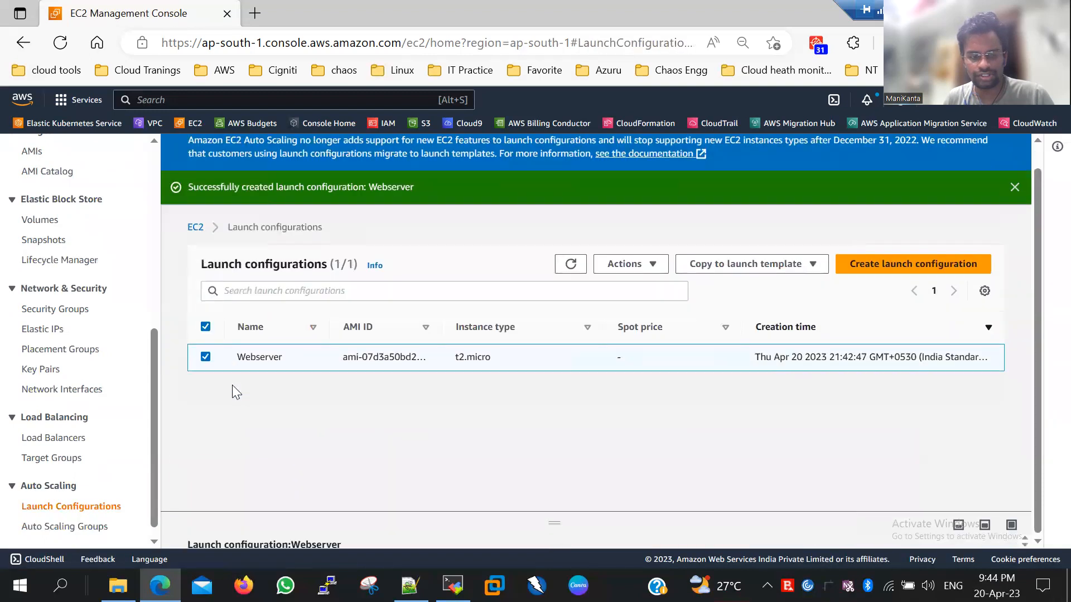
Refresh the launch configurations list and select Webserver again.
click(79, 487)
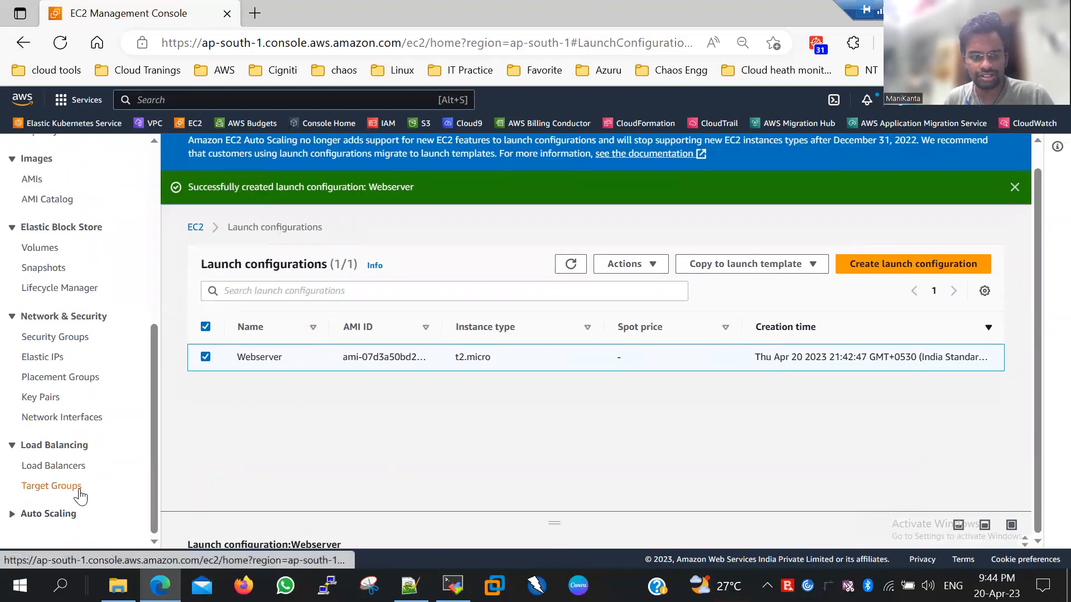
click(70, 520)
click(72, 476)
click(66, 509)
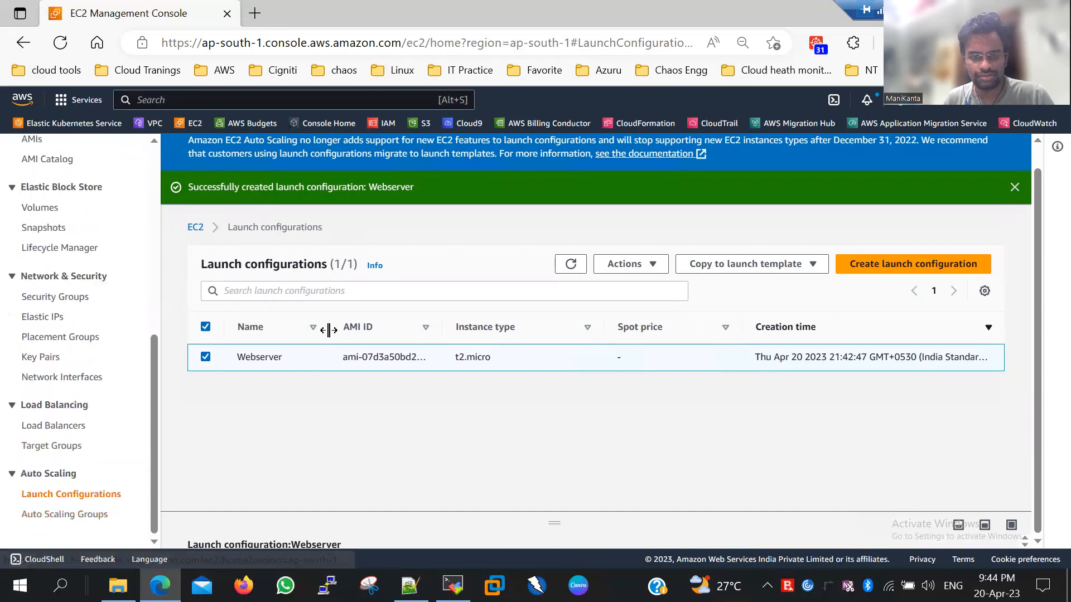
click(569, 264)
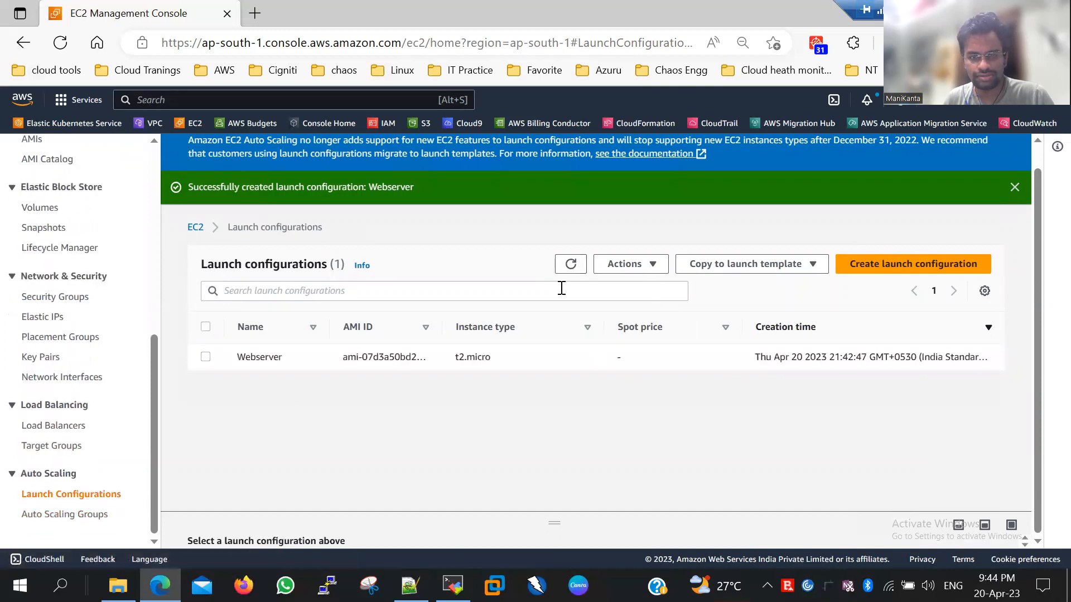
click(206, 358)
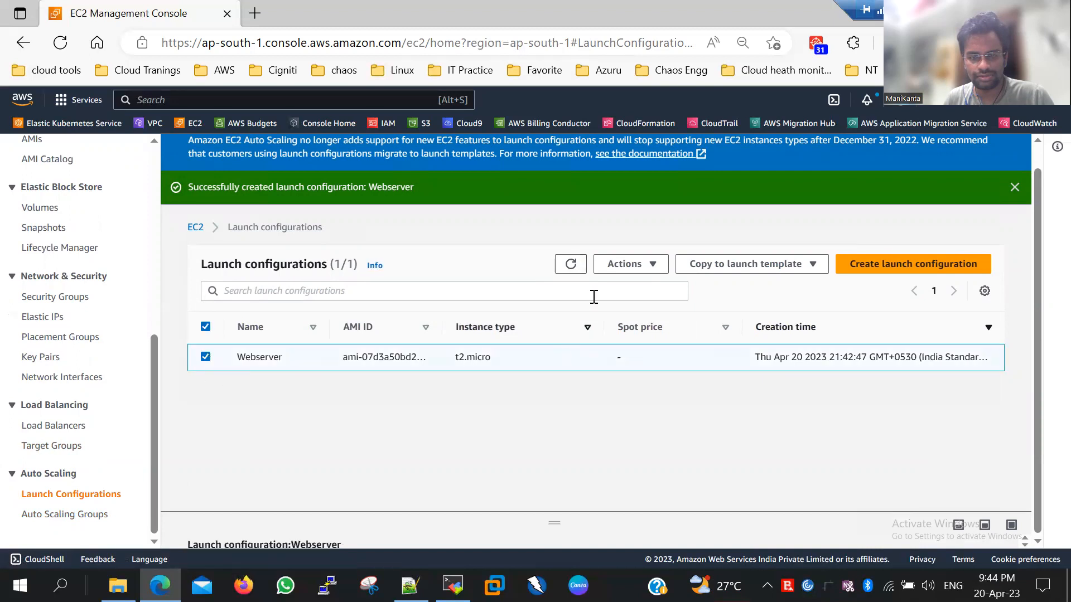
Look over the Auto Scaling groups introduction page and go back to the launch configurations list.
click(90, 514)
click(67, 475)
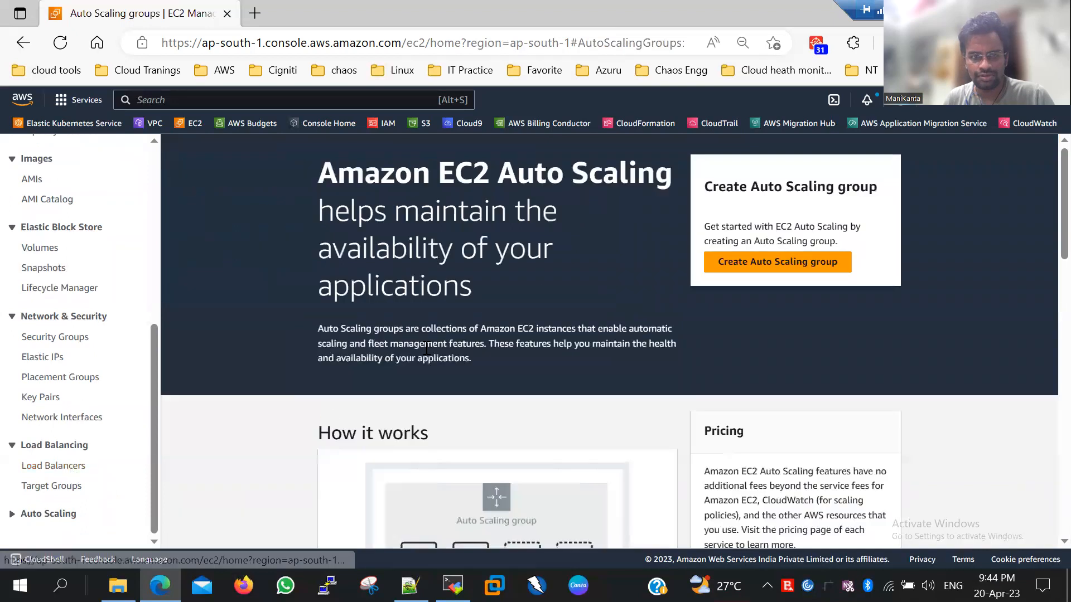
scroll(52, 475, down, 5)
click(55, 513)
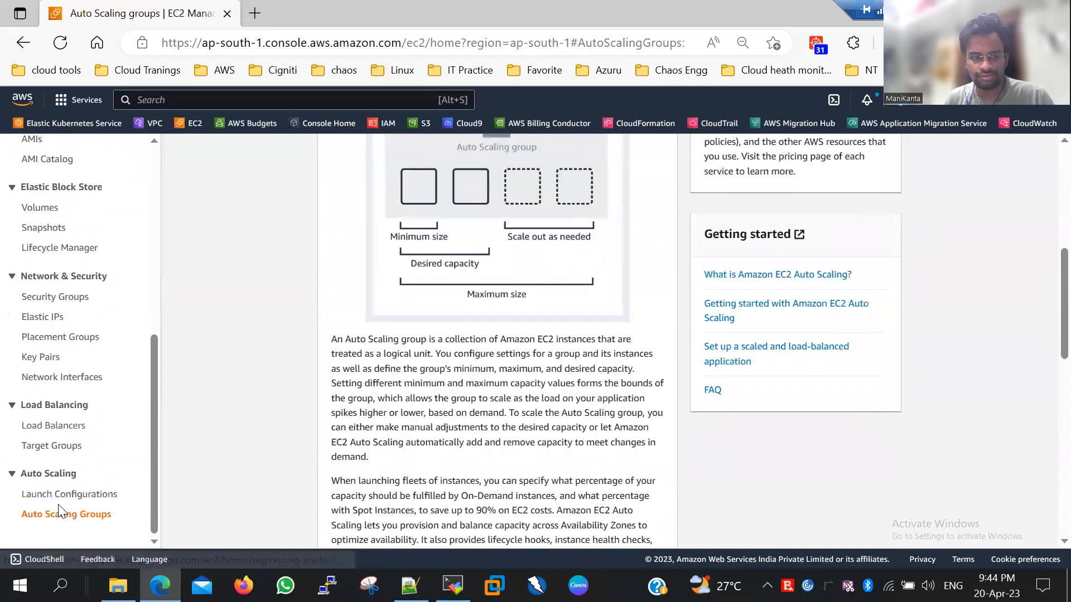
click(53, 494)
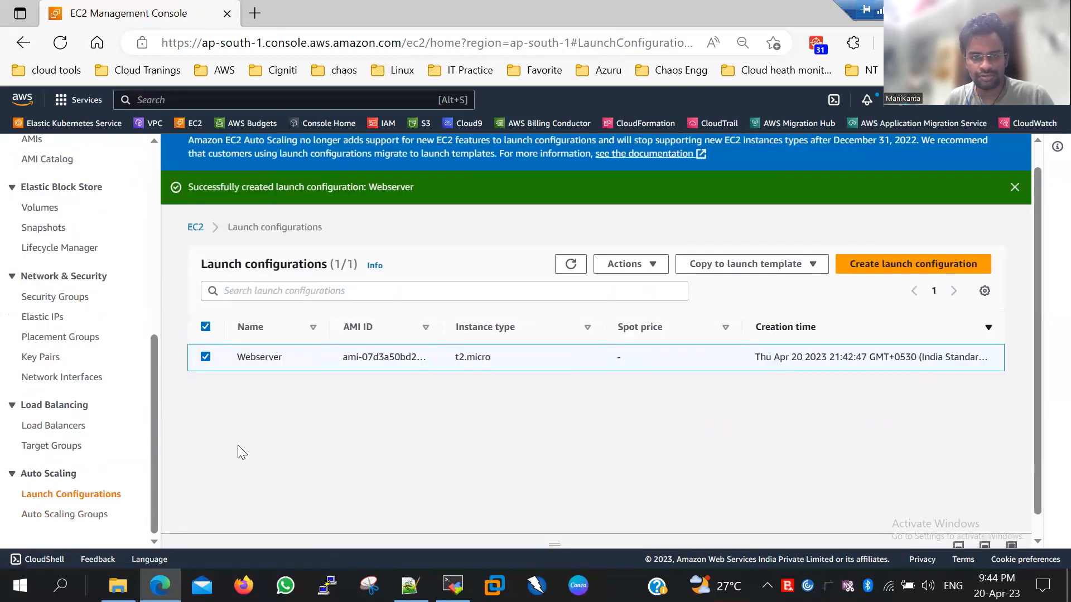
click(625, 270)
click(444, 402)
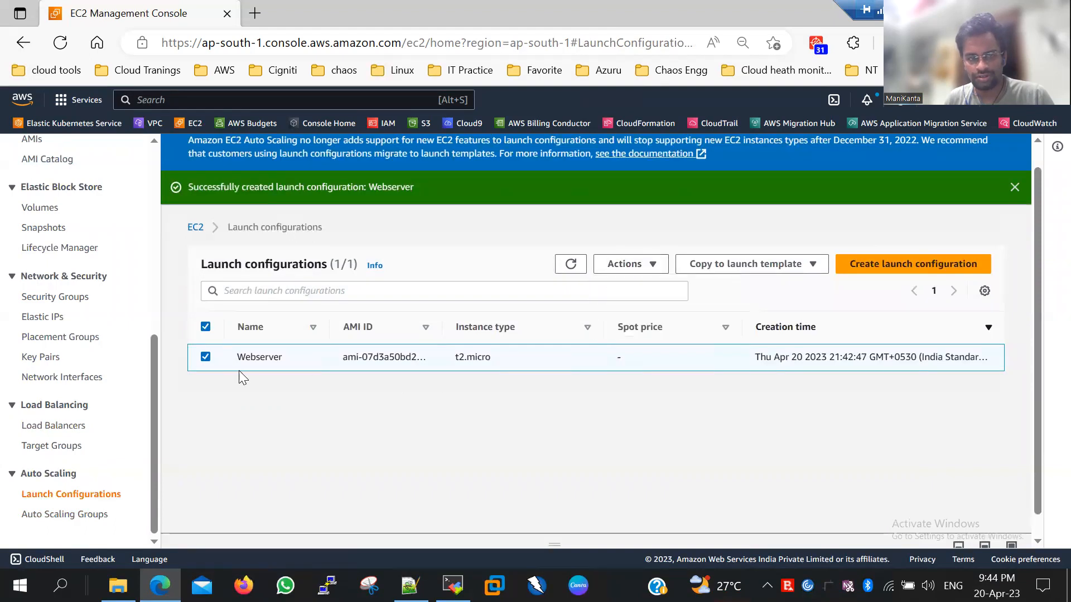
click(205, 357)
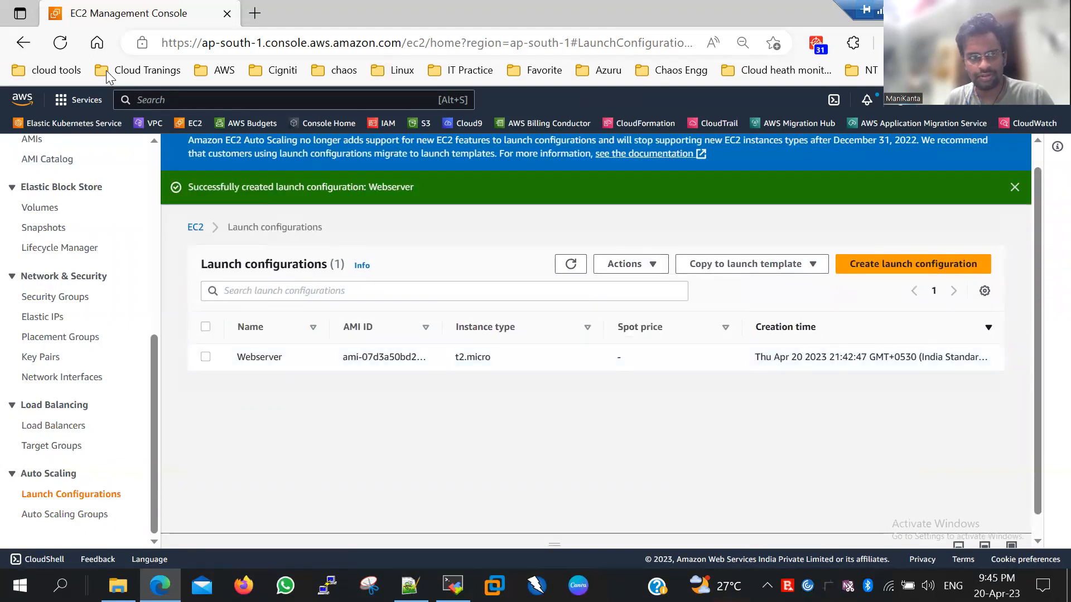
Reload the page, select the Webserver launch configuration, and display the actions available for it.
click(56, 41)
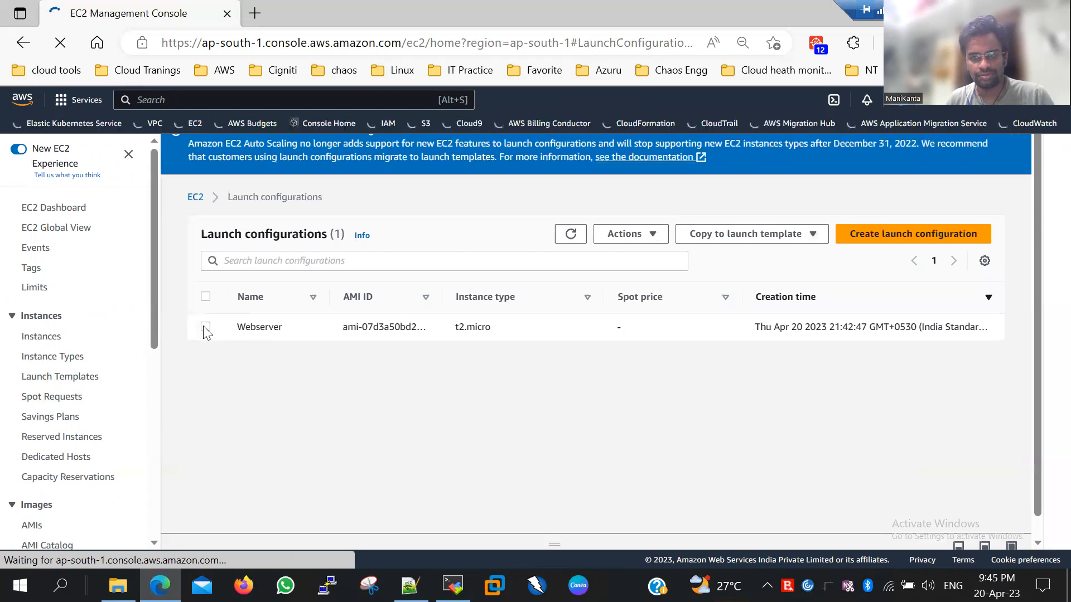
click(215, 327)
click(636, 233)
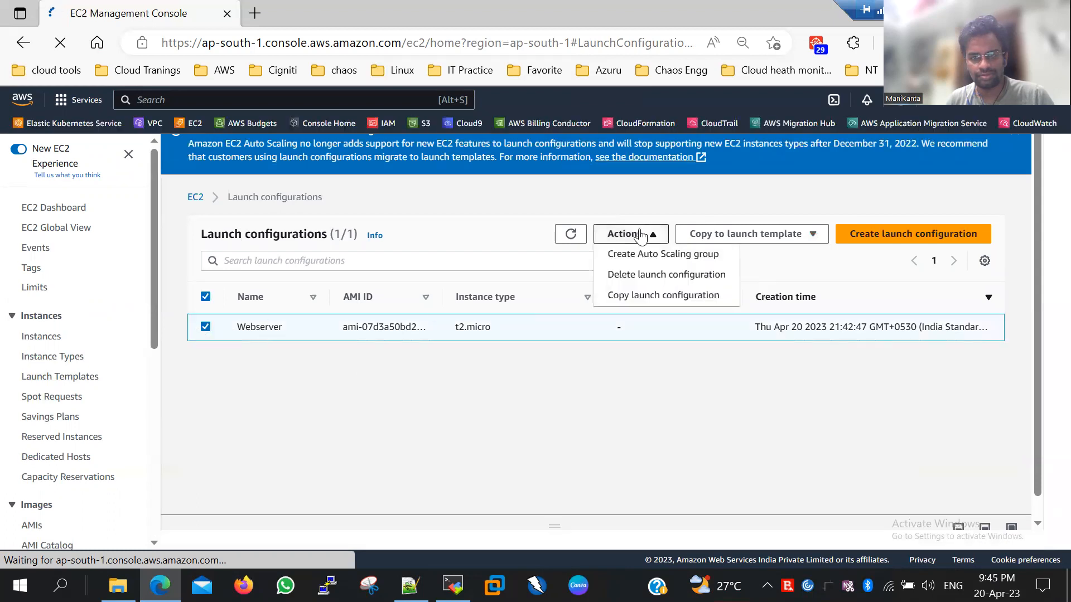
drag(755, 332, 1019, 321)
click(985, 280)
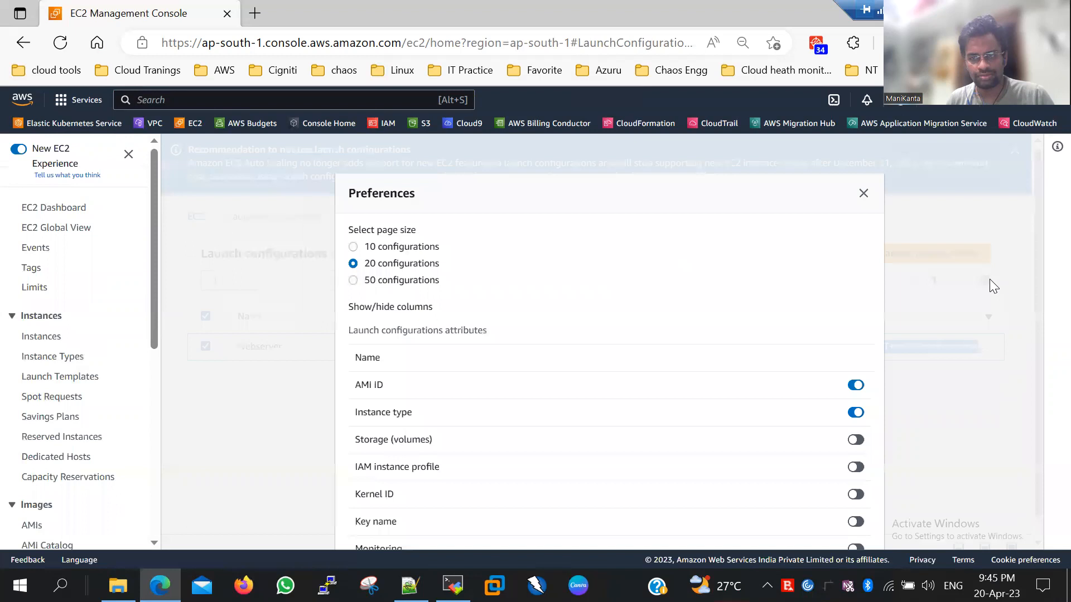
click(258, 415)
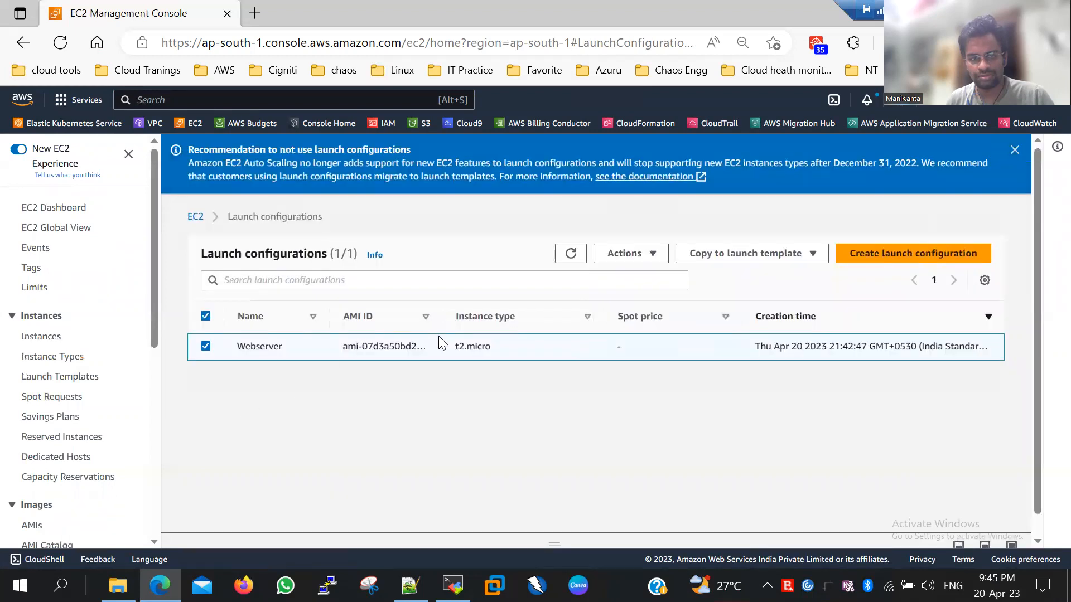
Start creating an Auto Scaling group from the selected Webserver launch configuration and name the group webservers.
click(628, 253)
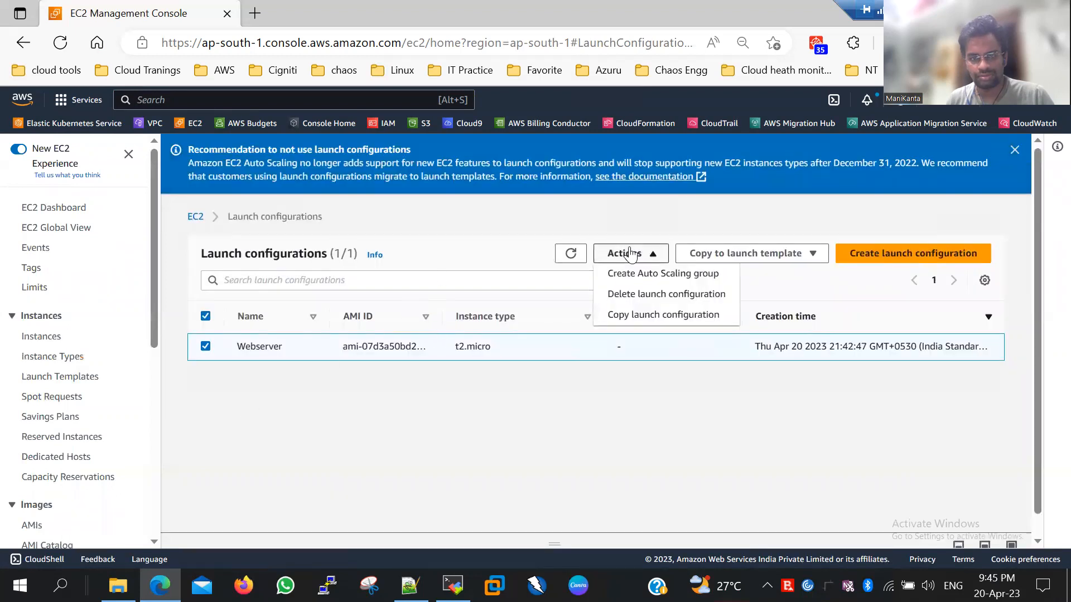
click(651, 275)
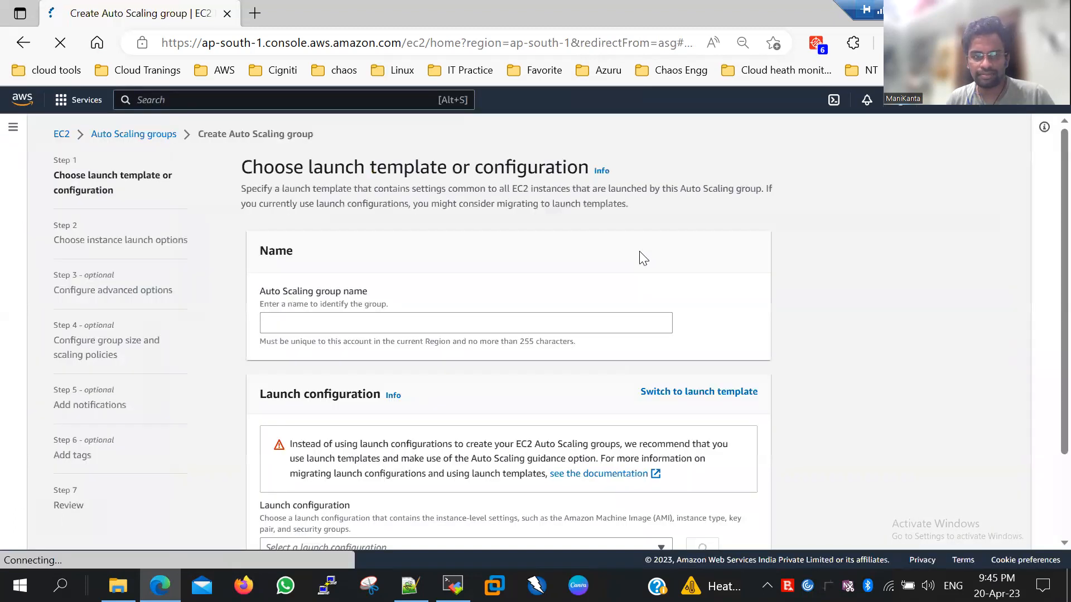
click(360, 324)
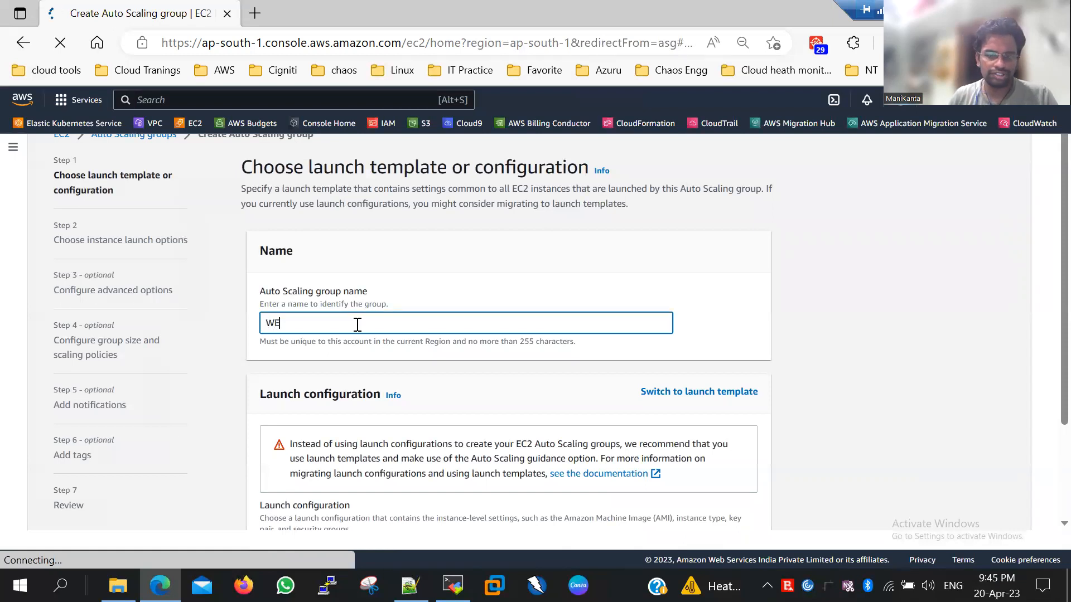
key(BackSpace)
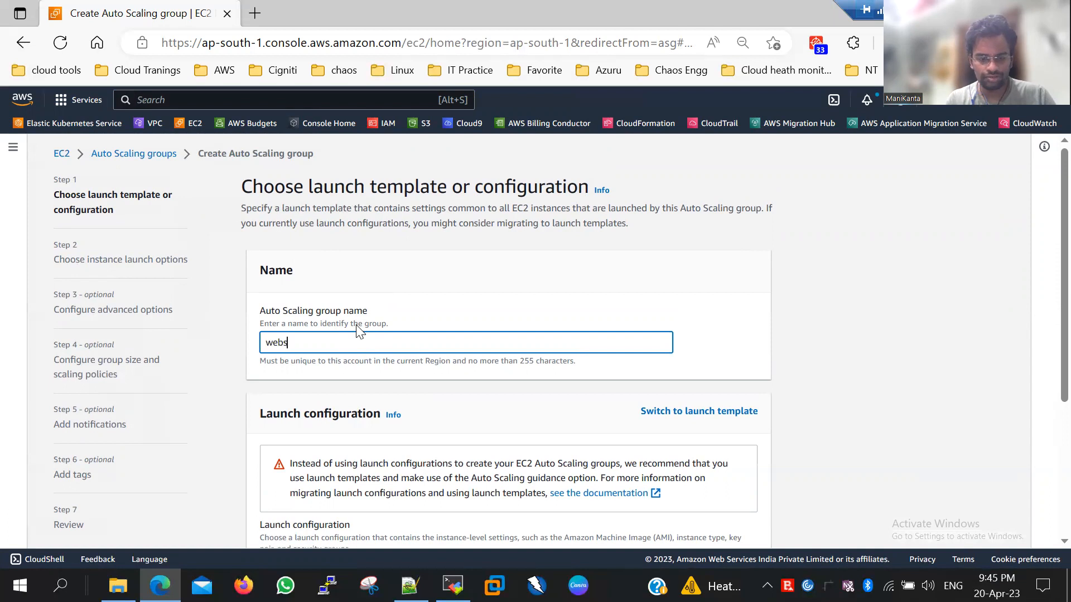
text(webservers)
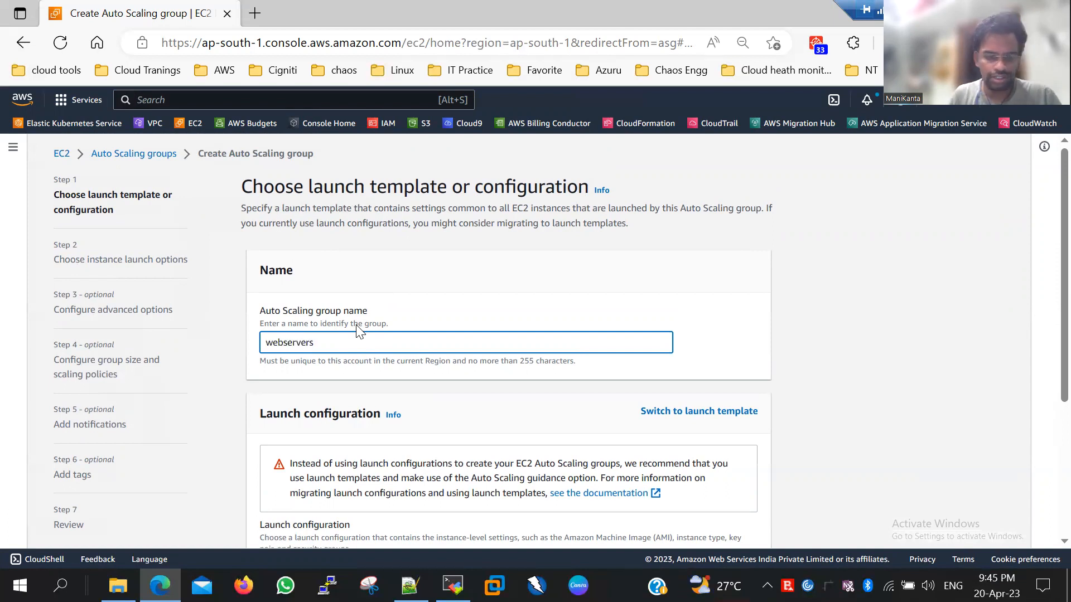
Review the Webserver launch configuration's details, including its AMI ID, key pair and instance type.
scroll(368, 324, down, 4)
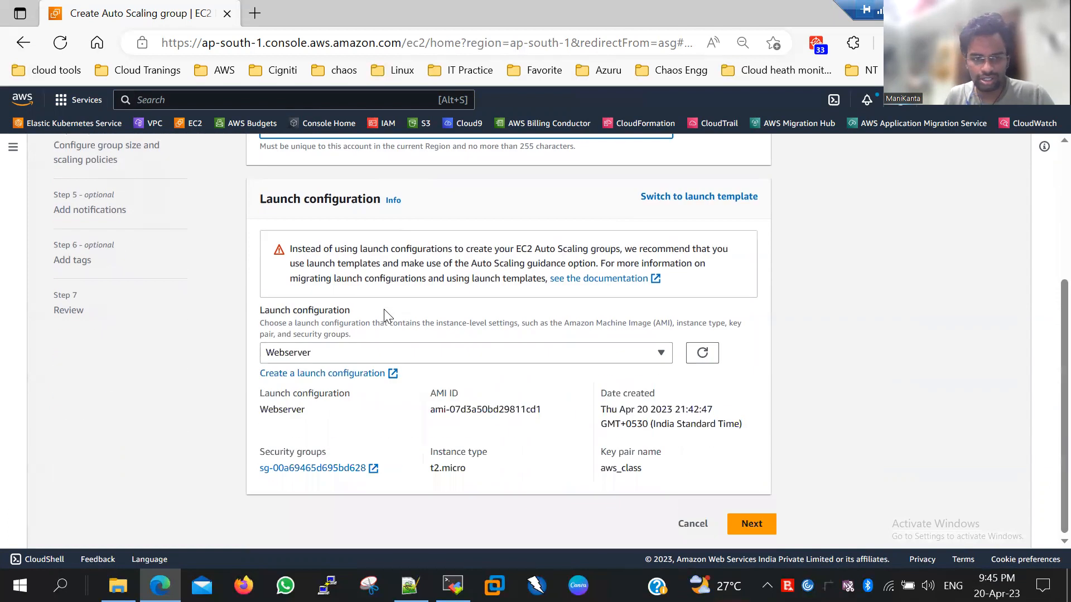
drag(319, 401, 704, 478)
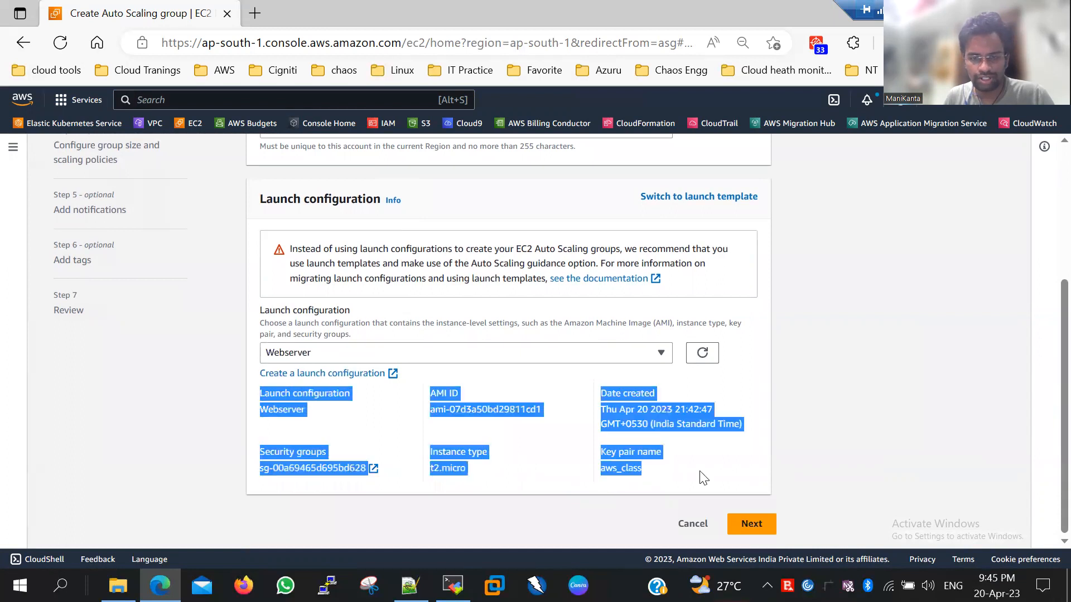
click(332, 518)
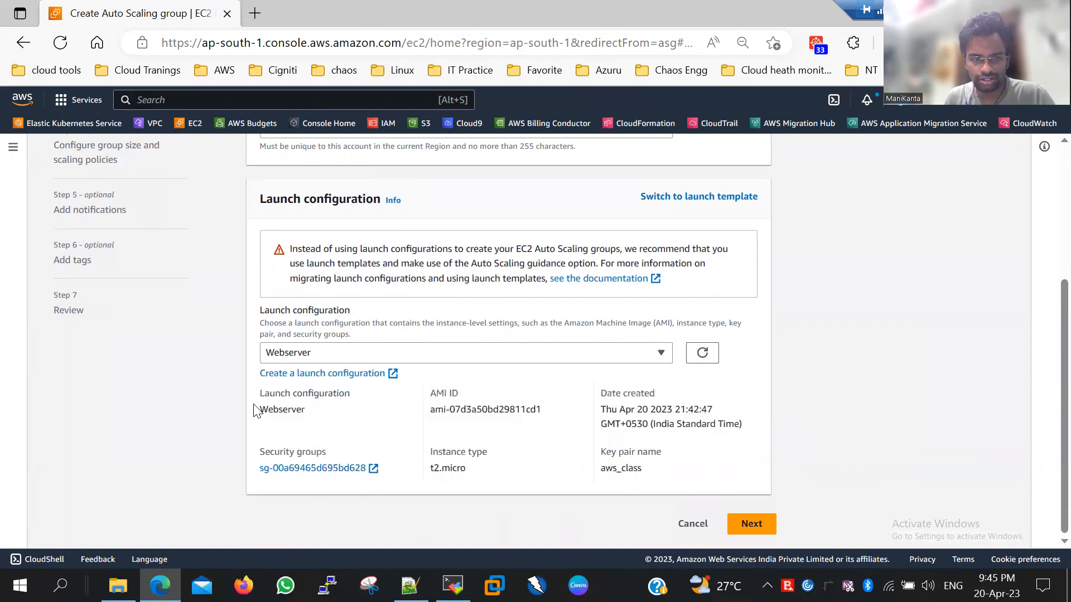
drag(257, 409, 319, 417)
drag(436, 409, 572, 417)
drag(641, 473, 598, 469)
drag(474, 472, 411, 485)
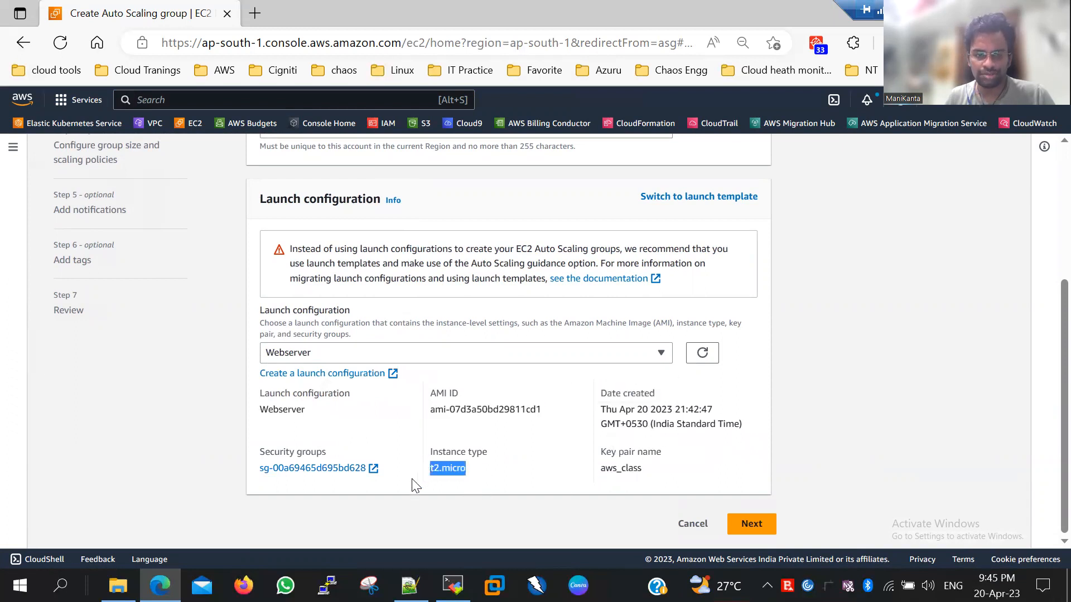
Open the launch configuration's security group in a new browser tab and begin editing its inbound rules.
right_click(340, 472)
click(400, 187)
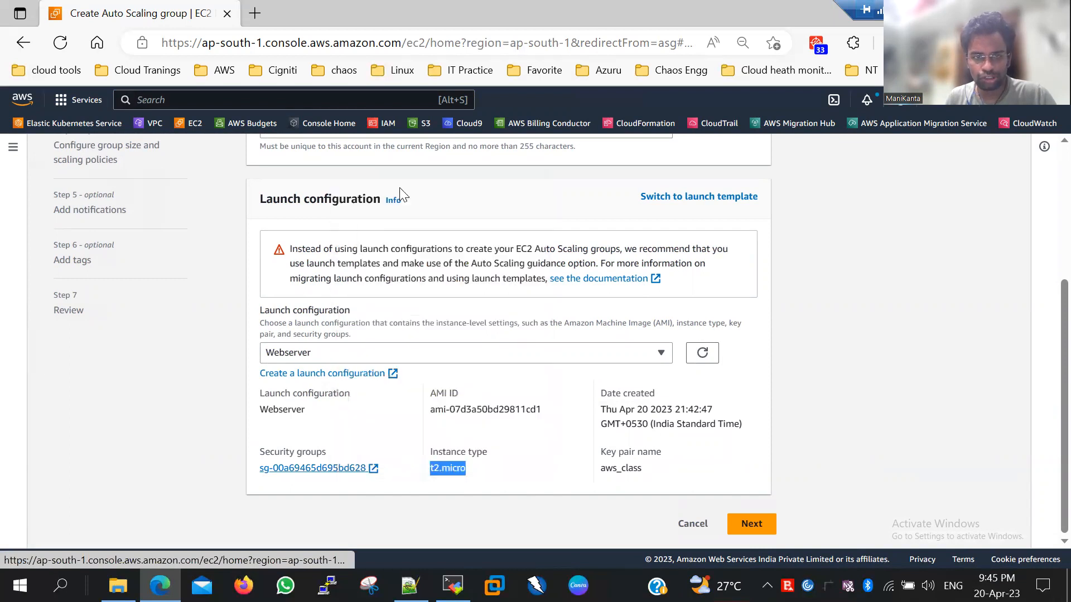
click(330, 17)
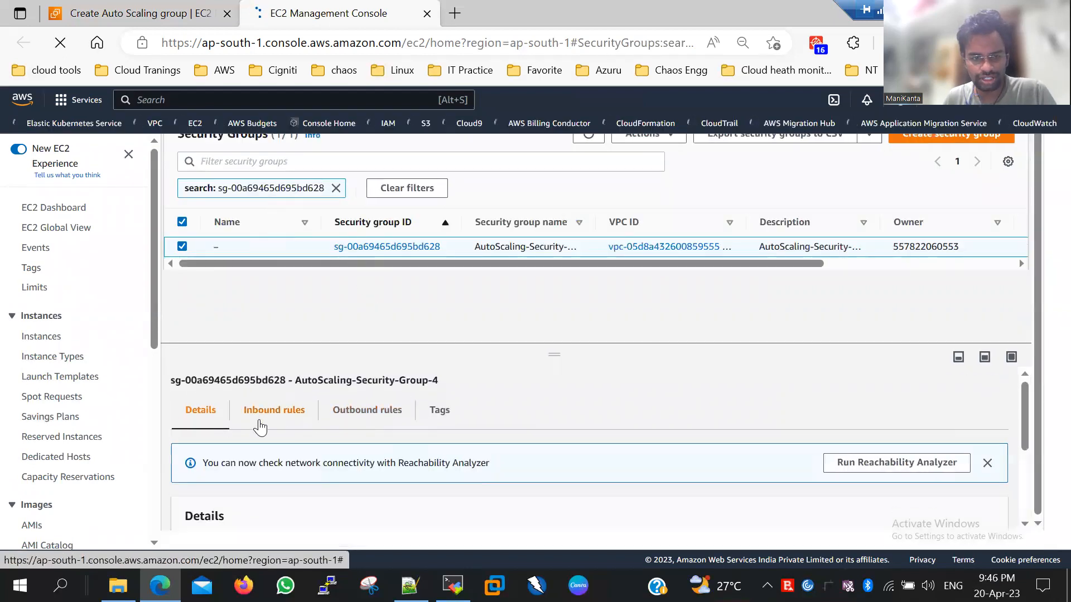
click(260, 423)
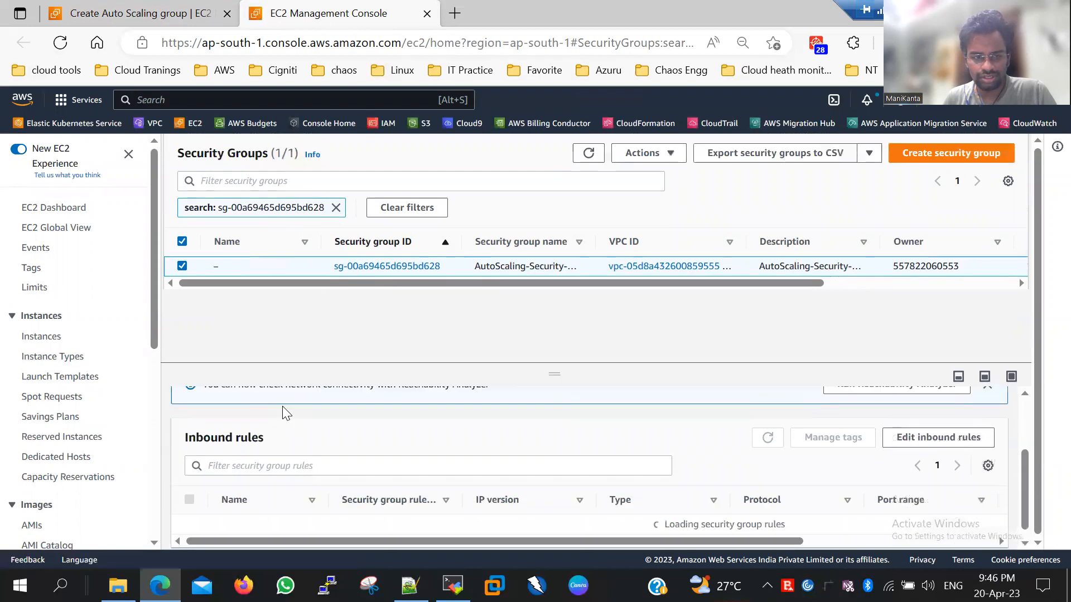
scroll(319, 439, down, 1)
scroll(968, 414, up, 1)
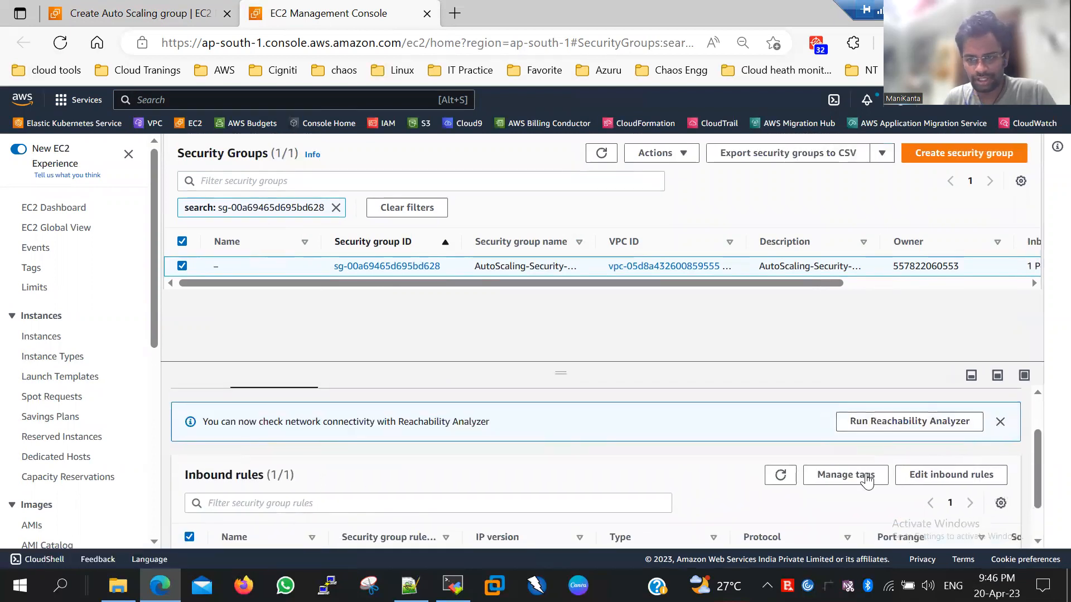
click(933, 487)
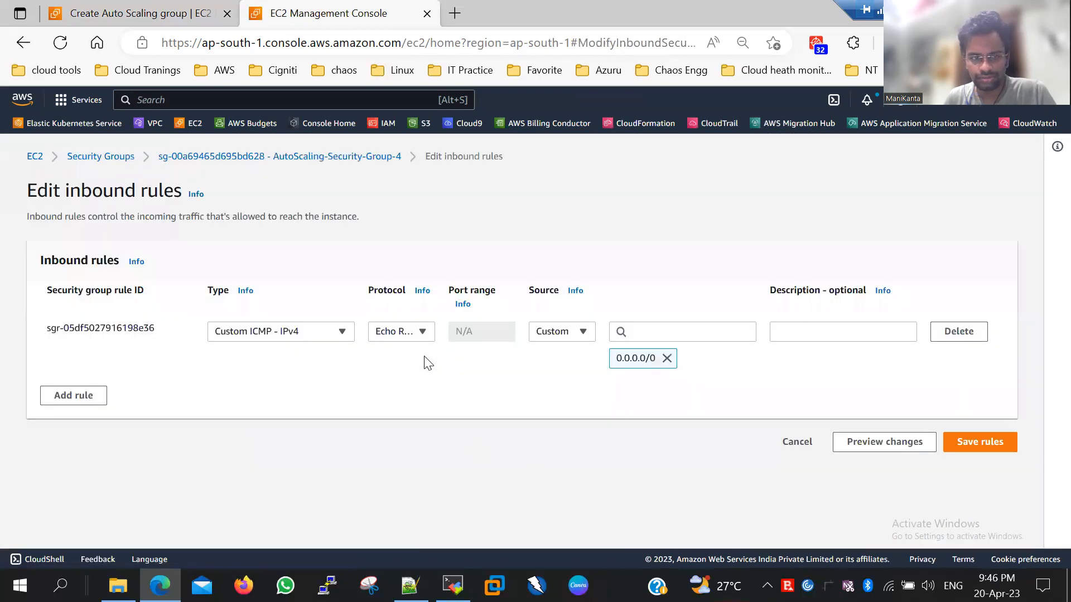
Add an SSH inbound rule with source 0.0.0.0/0, save the rules, and return to the Auto Scaling group setup.
click(68, 400)
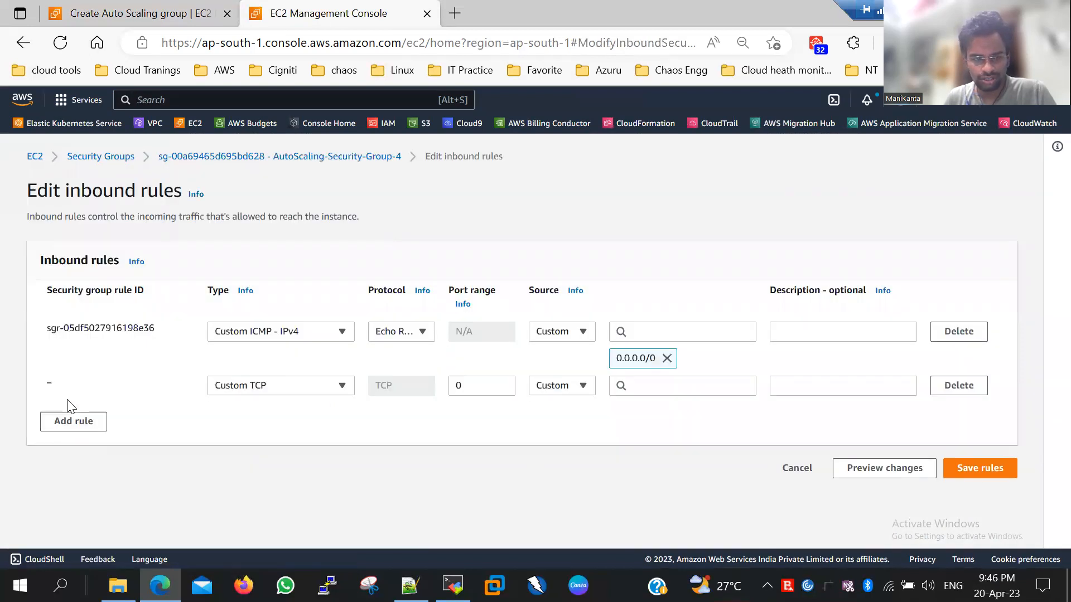
click(272, 385)
click(262, 370)
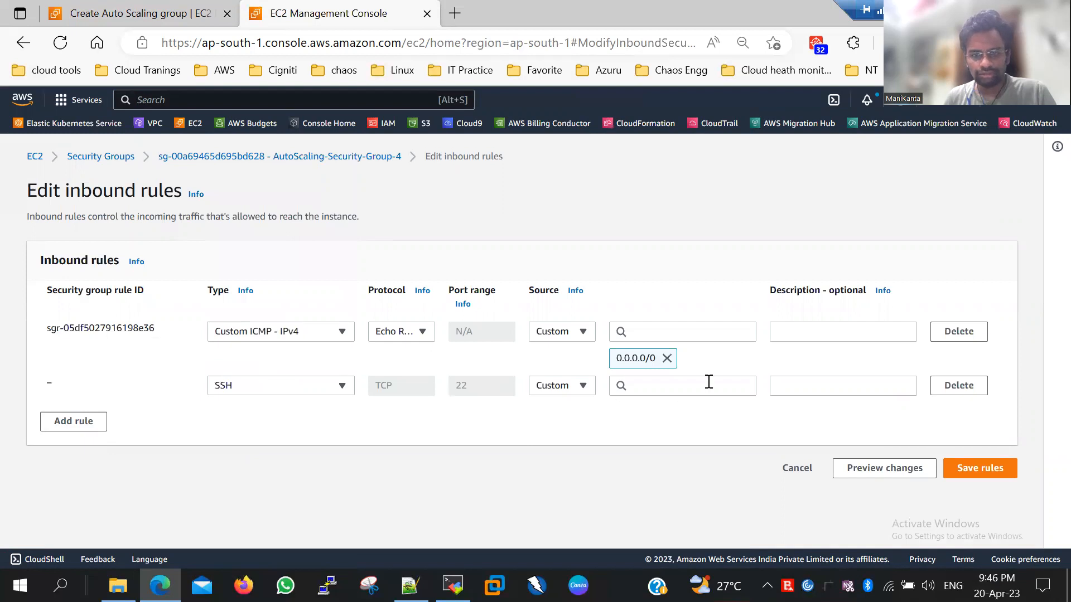
click(675, 386)
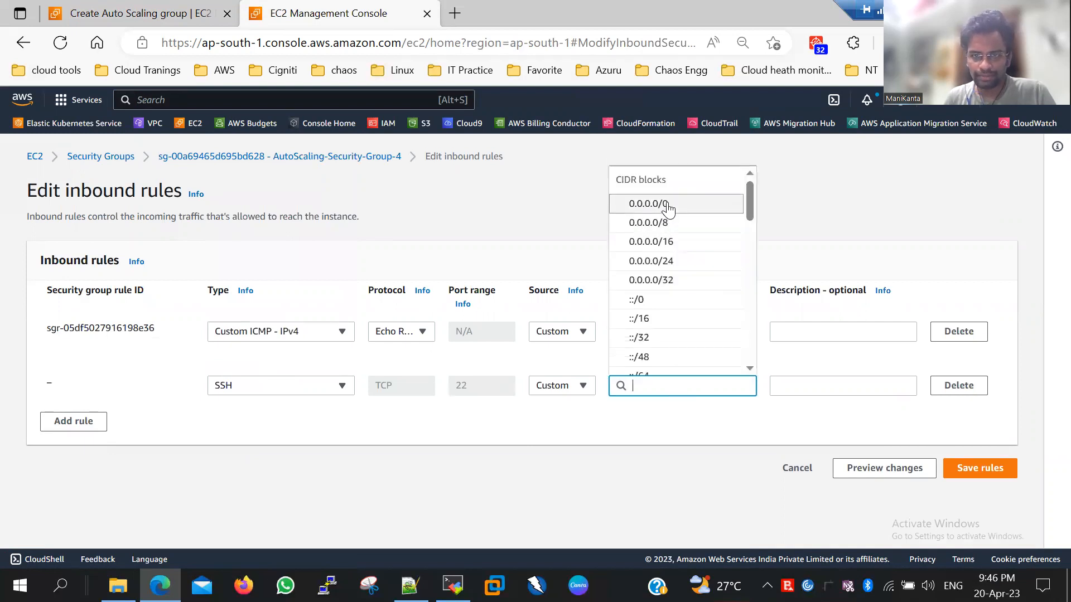
click(667, 204)
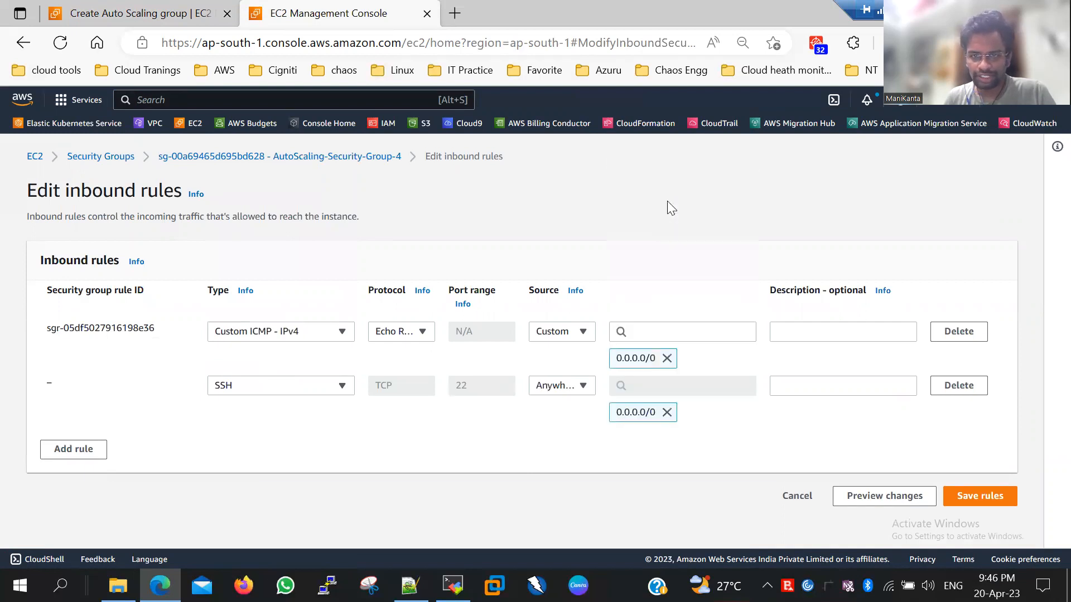
click(977, 502)
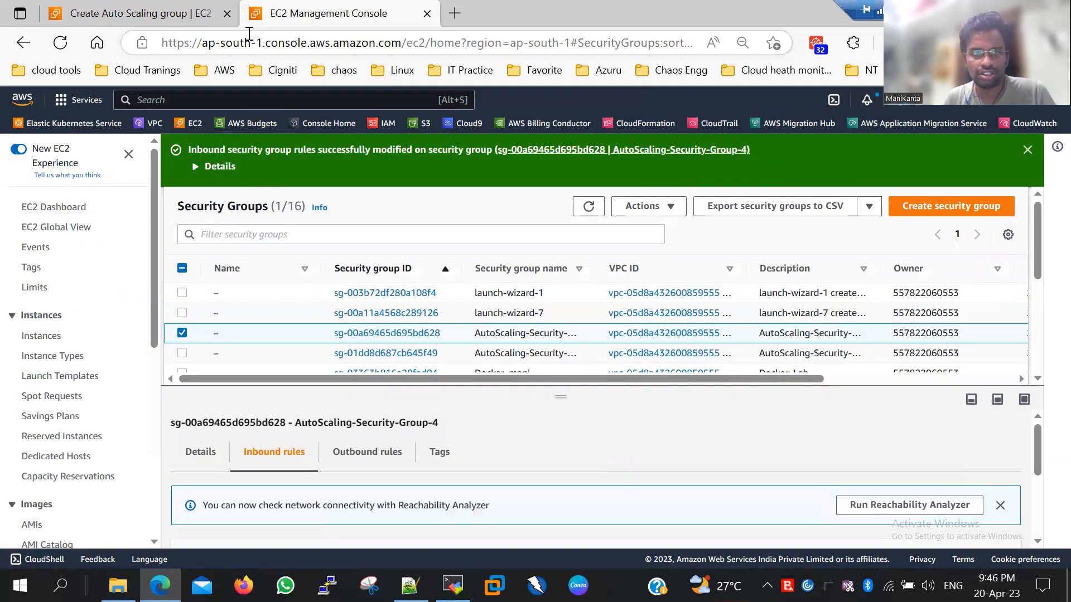
click(427, 13)
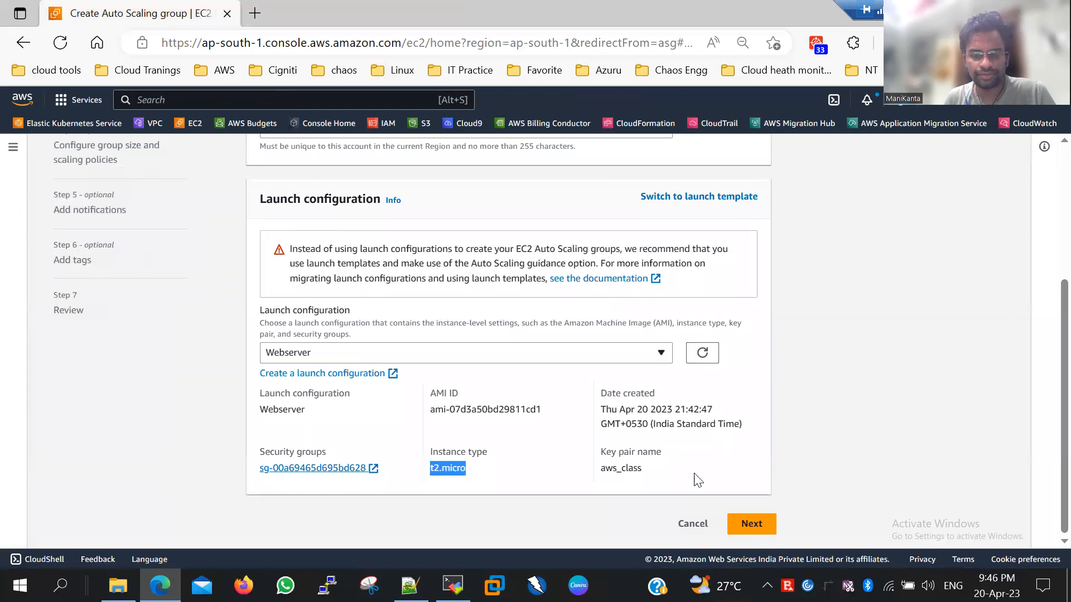
Proceed to the instance launch options, select the ap-south-1a, ap-south-1b and ap-south-1c subnets in the default VPC, and continue.
click(751, 524)
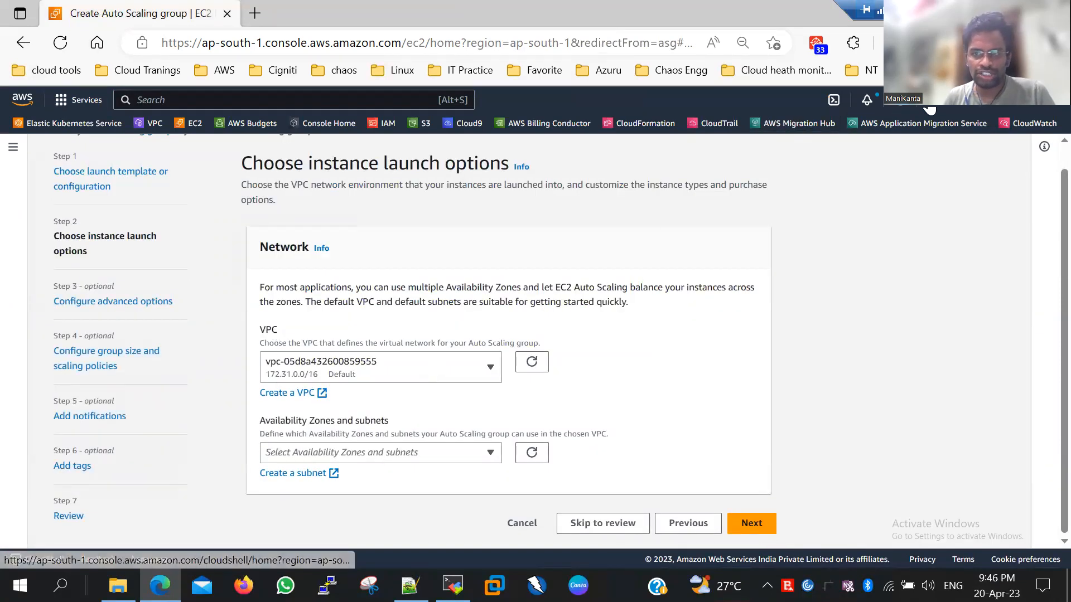
drag(934, 146, 952, 296)
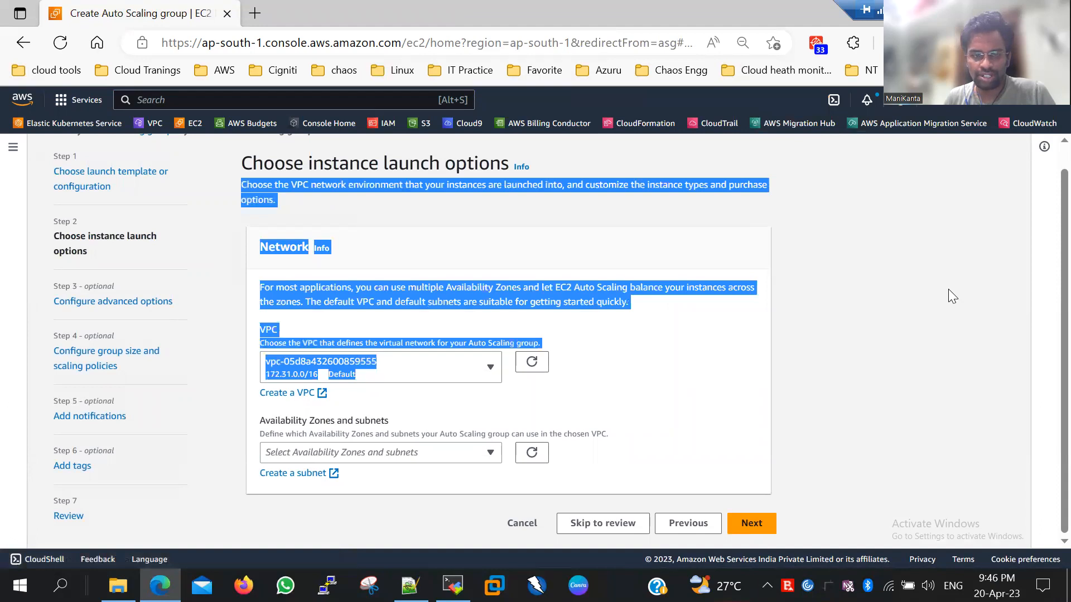
click(397, 484)
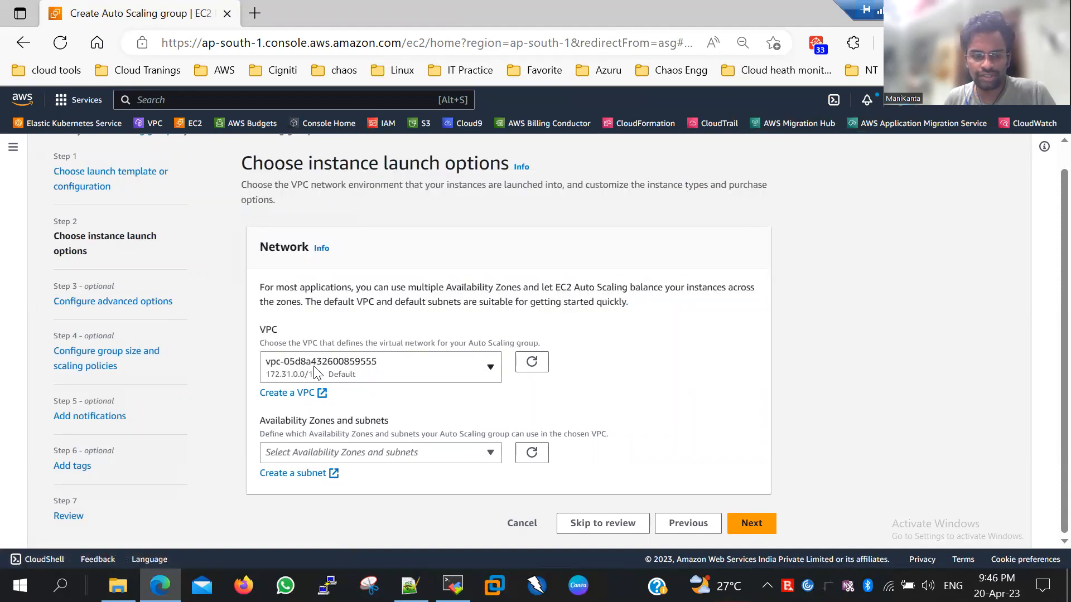
click(429, 458)
click(270, 363)
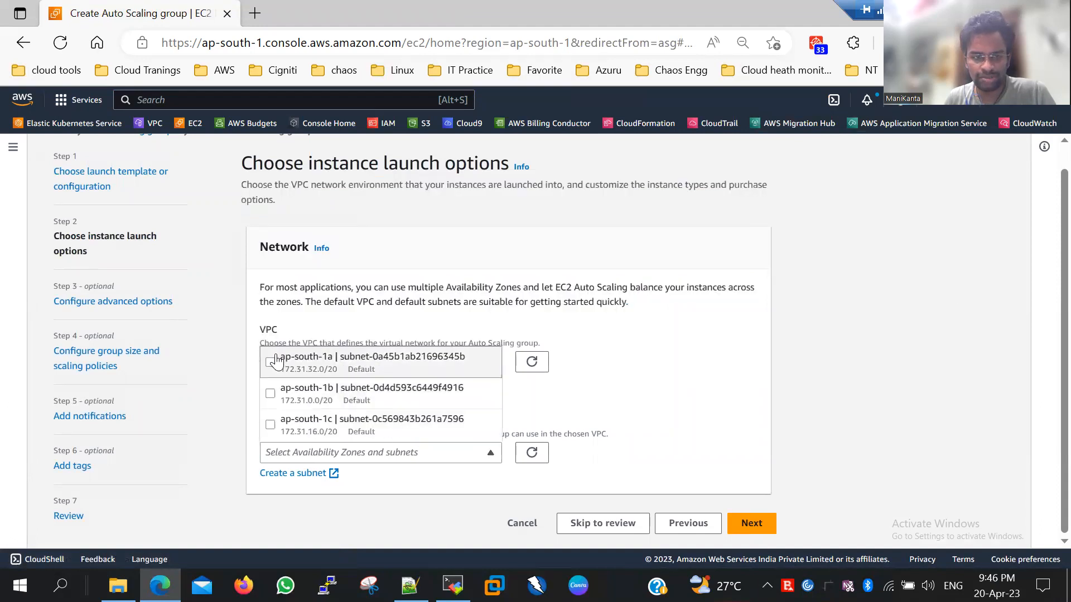
click(270, 394)
click(270, 425)
scroll(643, 425, down, 2)
click(674, 397)
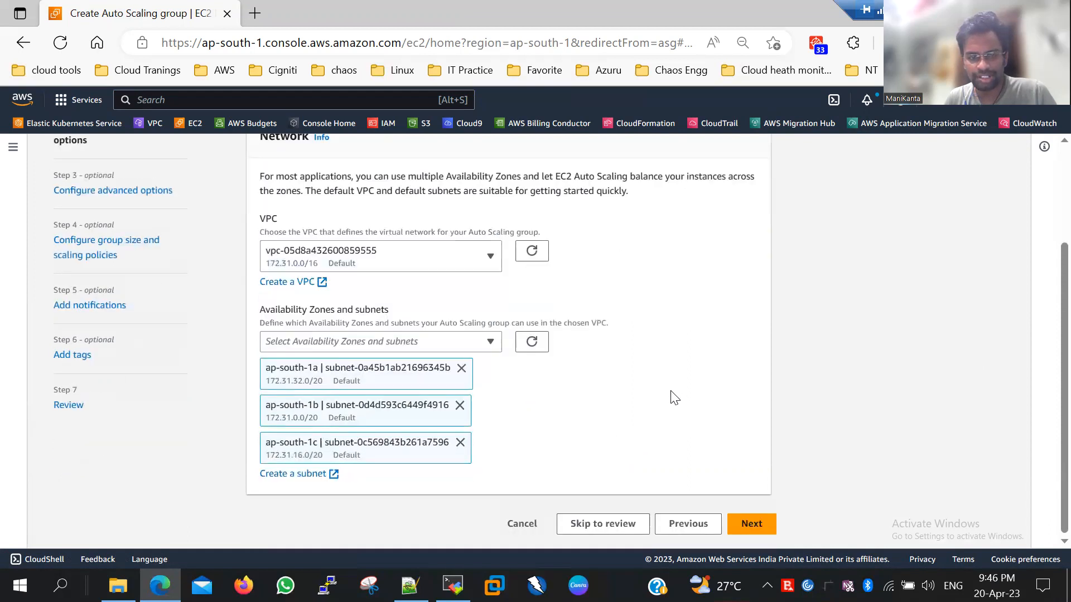
click(762, 524)
Keep No load balancer and the 300-second health check grace period, and continue to the group size settings.
scroll(472, 390, down, 5)
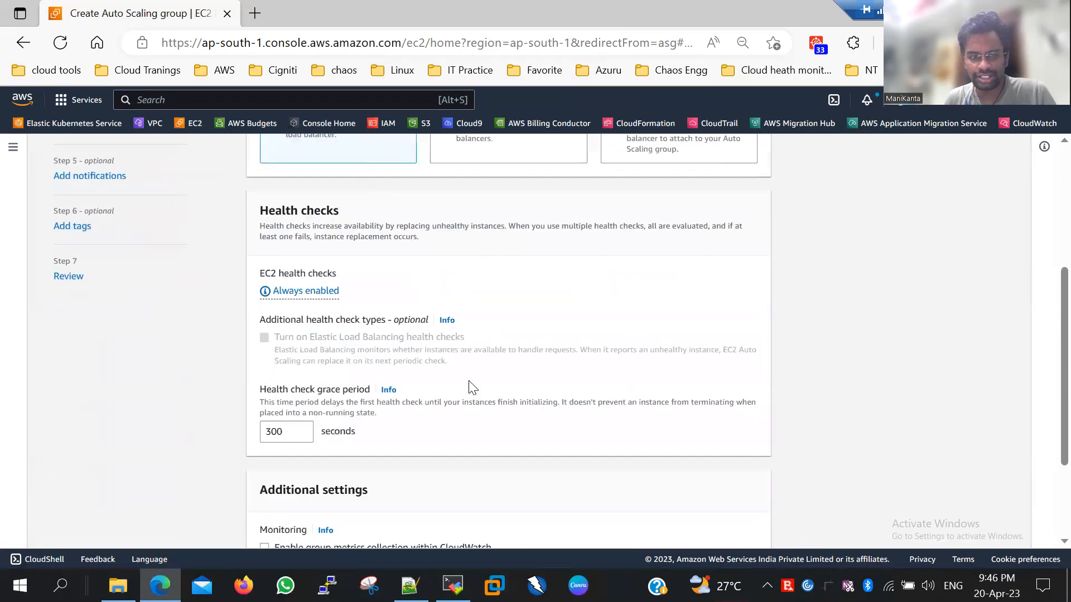
scroll(471, 385, up, 3)
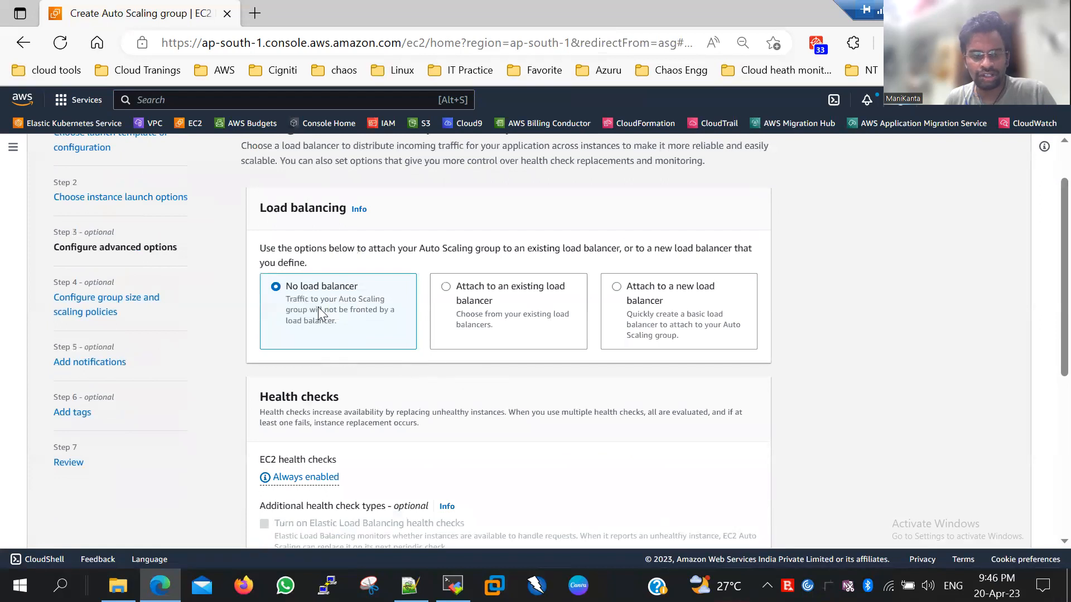
scroll(313, 303, down, 3)
click(295, 423)
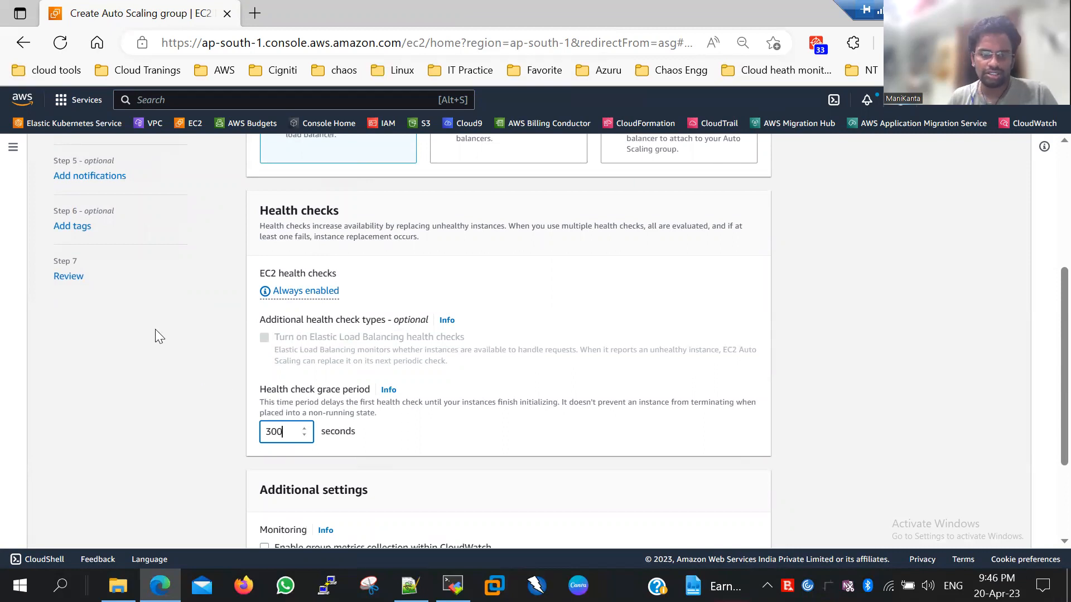
scroll(196, 365, down, 3)
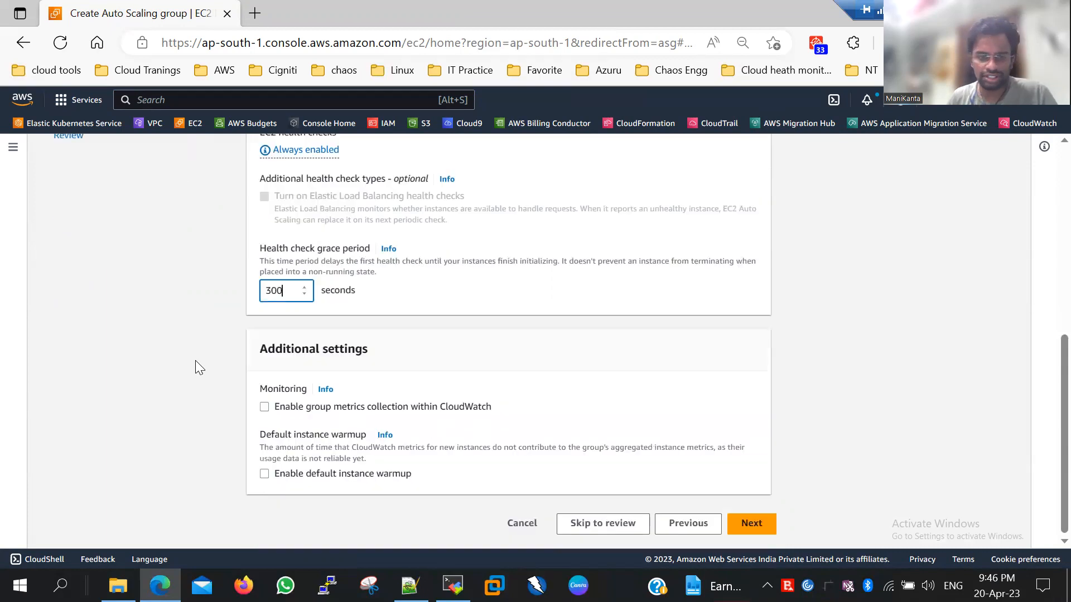
click(752, 524)
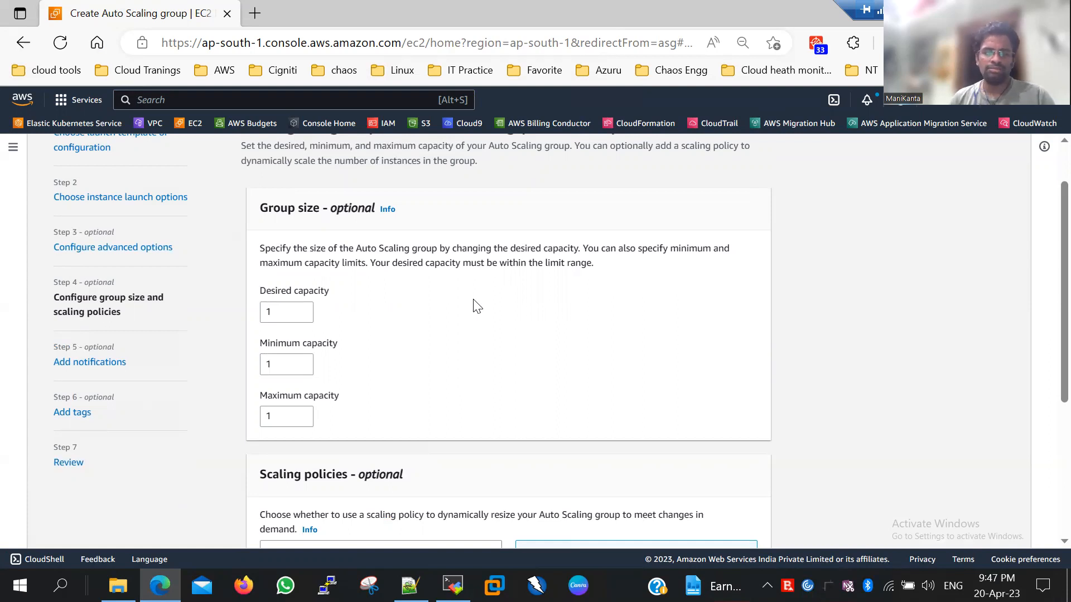
Keep the desired and minimum capacity at 1 and set the Auto Scaling group's maximum capacity to 3.
click(284, 313)
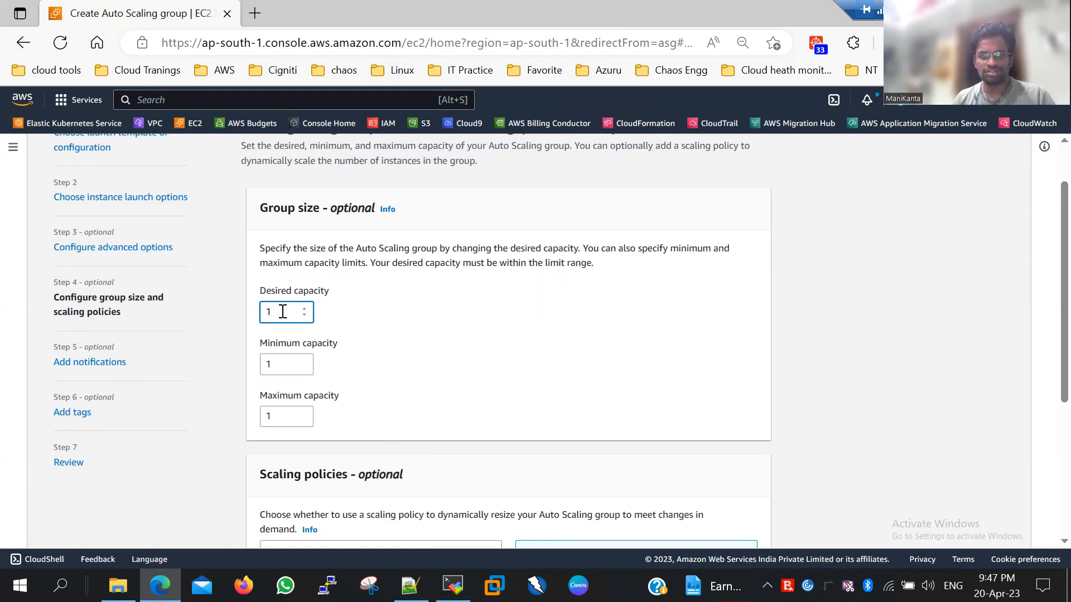
click(291, 362)
click(281, 425)
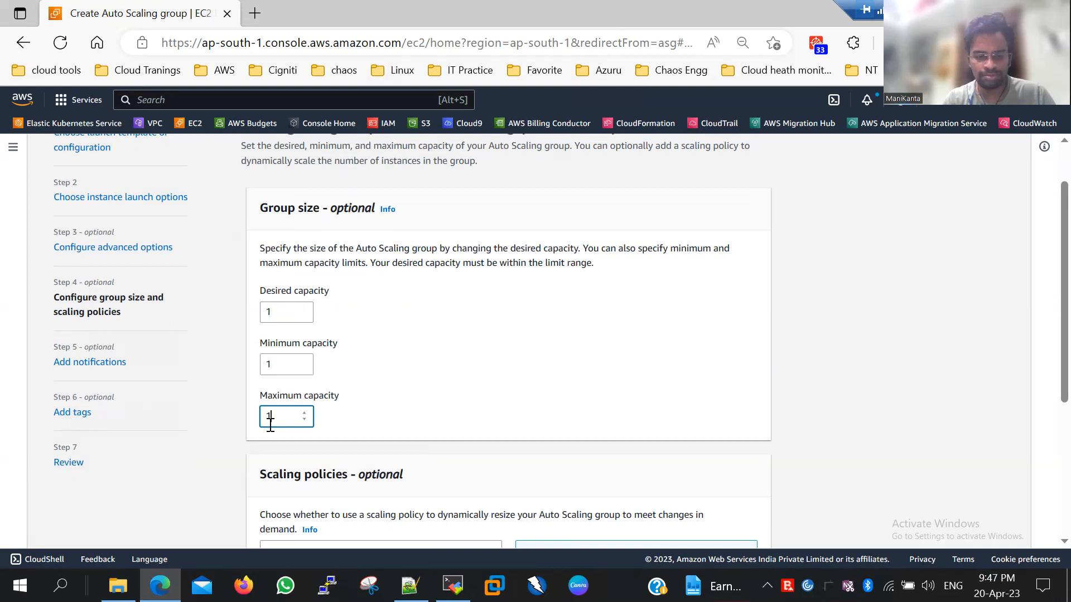
scroll(361, 308, down, 3)
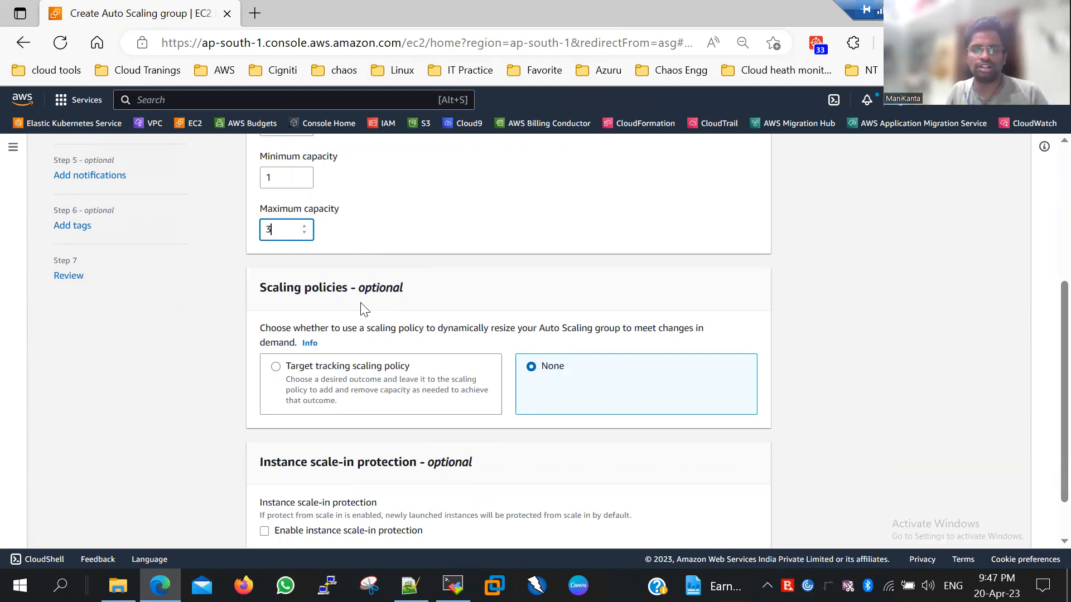
Add a target tracking scaling policy, keeping Average CPU utilization as the metric type and 50 as the target value.
click(341, 384)
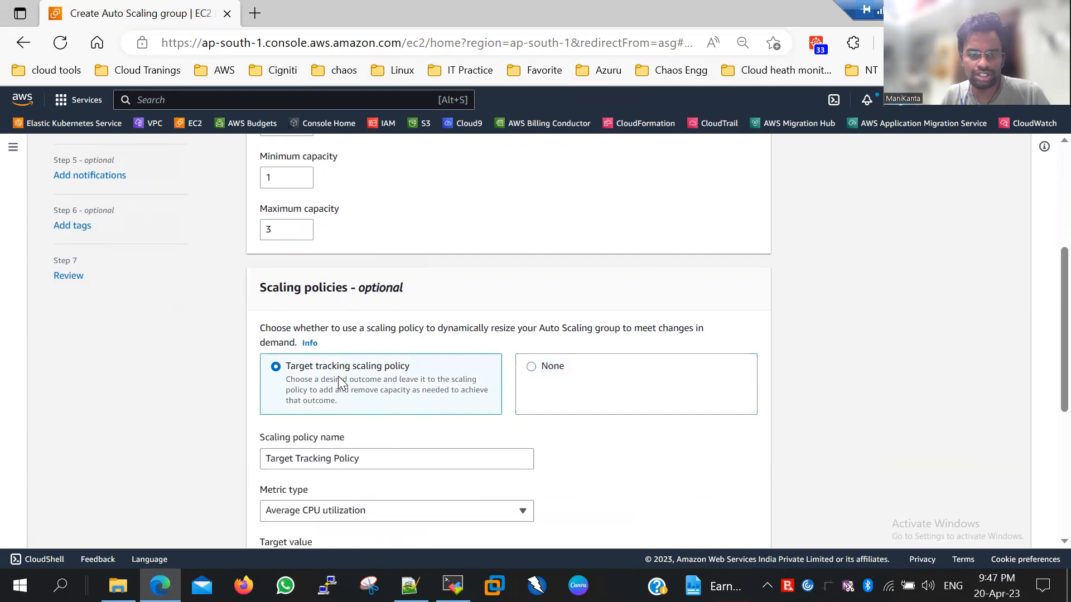
scroll(335, 335, down, 3)
click(368, 329)
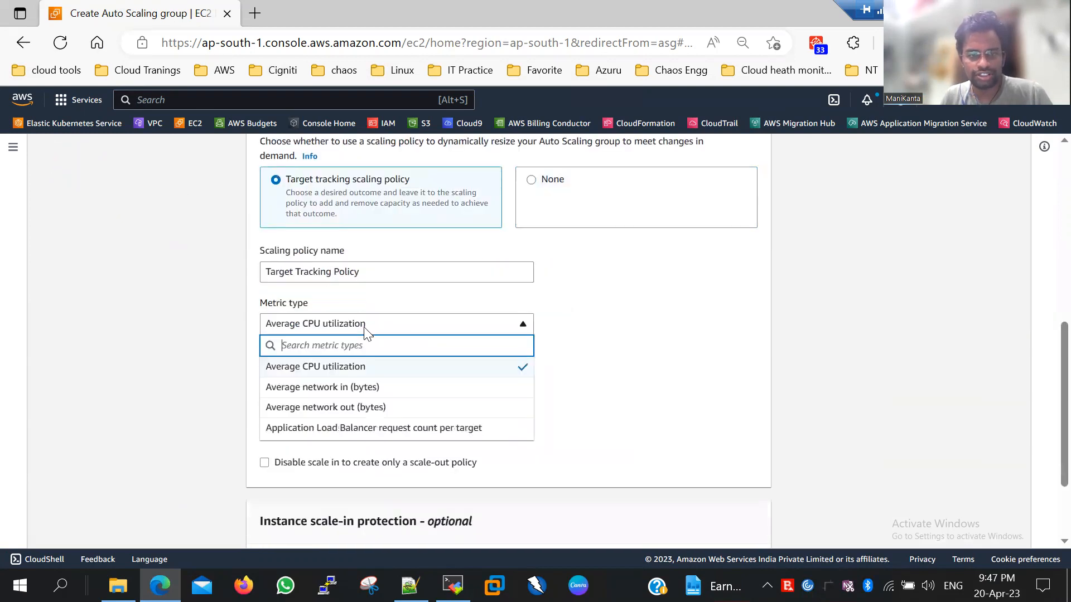
click(365, 326)
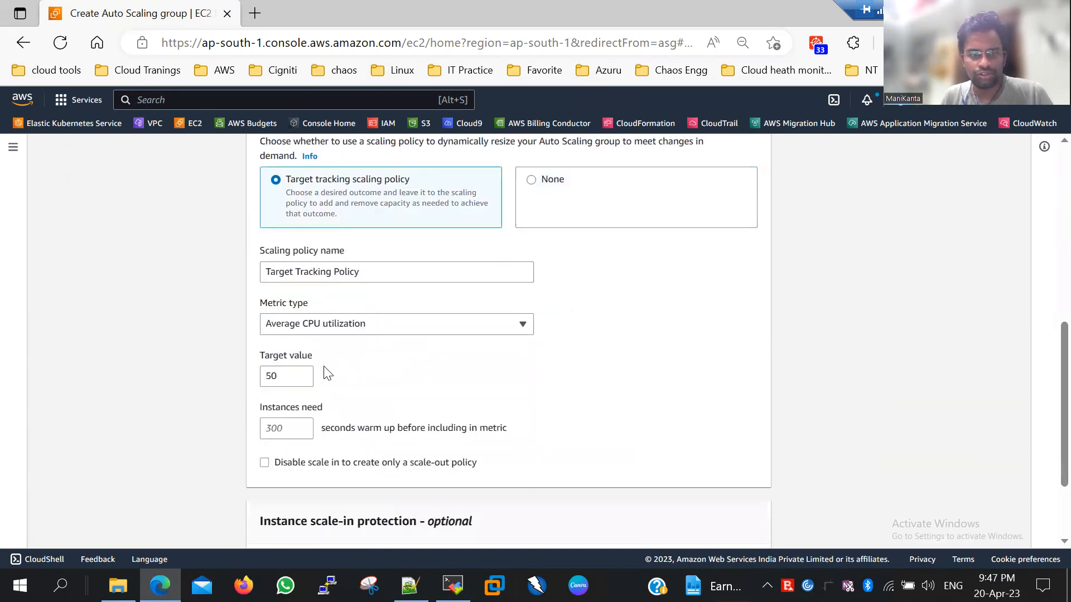
click(327, 326)
click(326, 329)
click(289, 378)
click(405, 379)
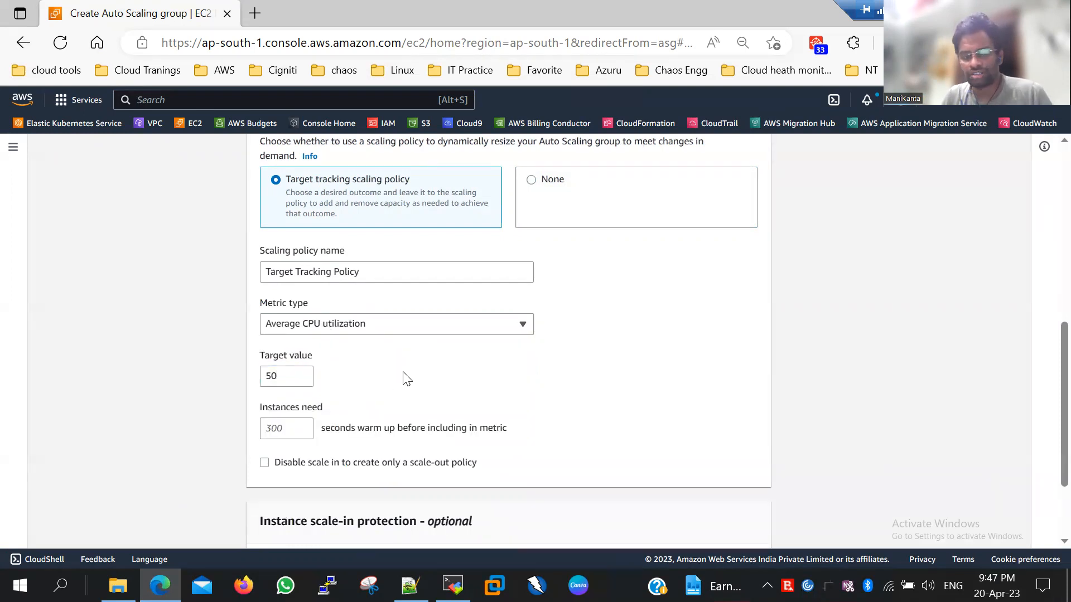
Set the instance warm-up time of the target tracking policy to 100 seconds.
click(282, 425)
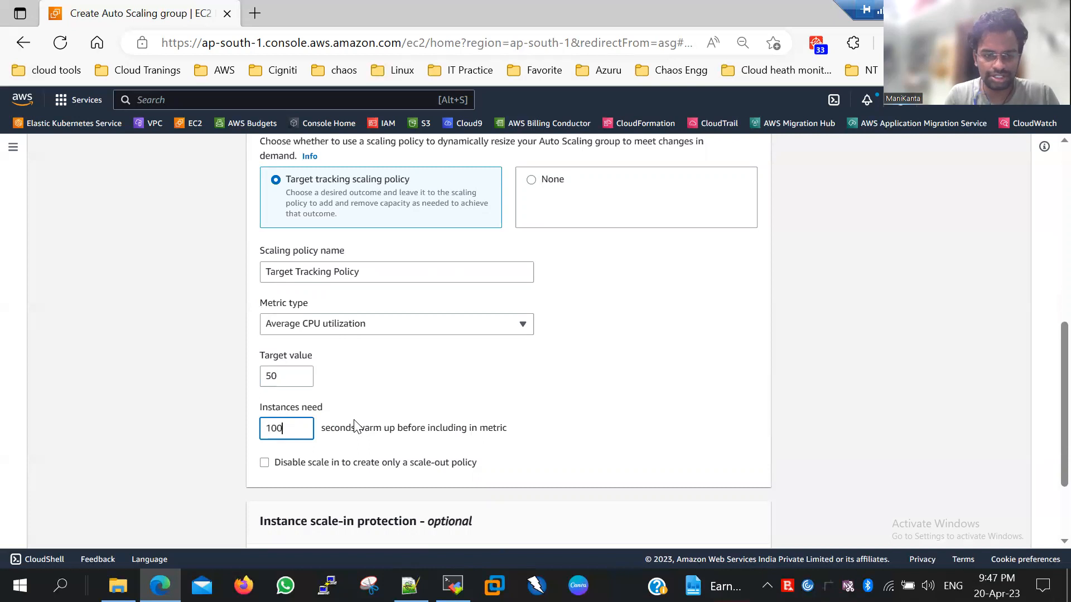
scroll(409, 385, down, 2)
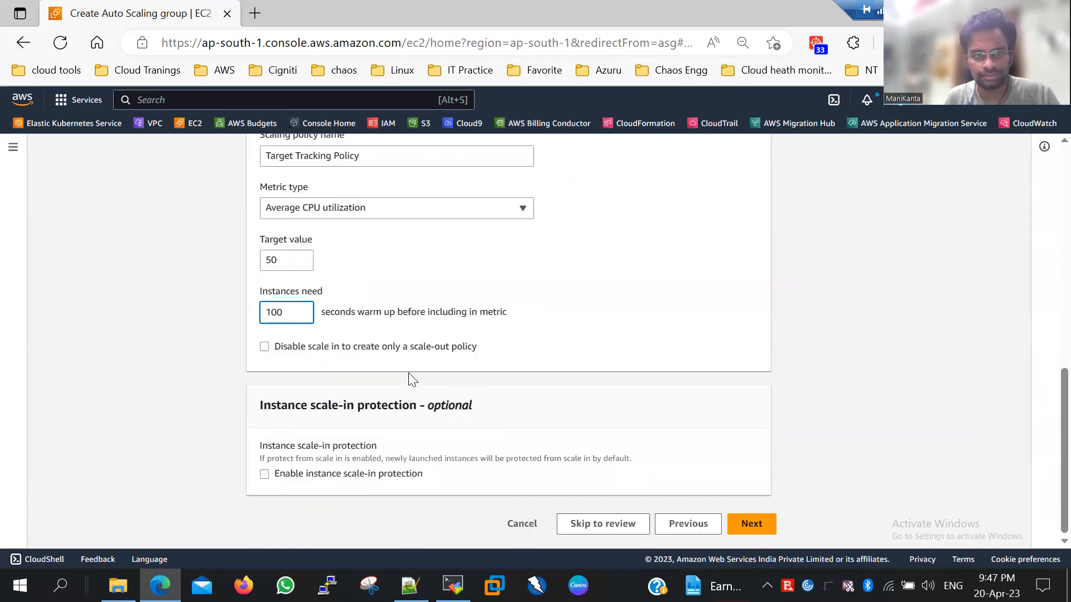
scroll(412, 380, up, 3)
click(300, 400)
click(300, 400)
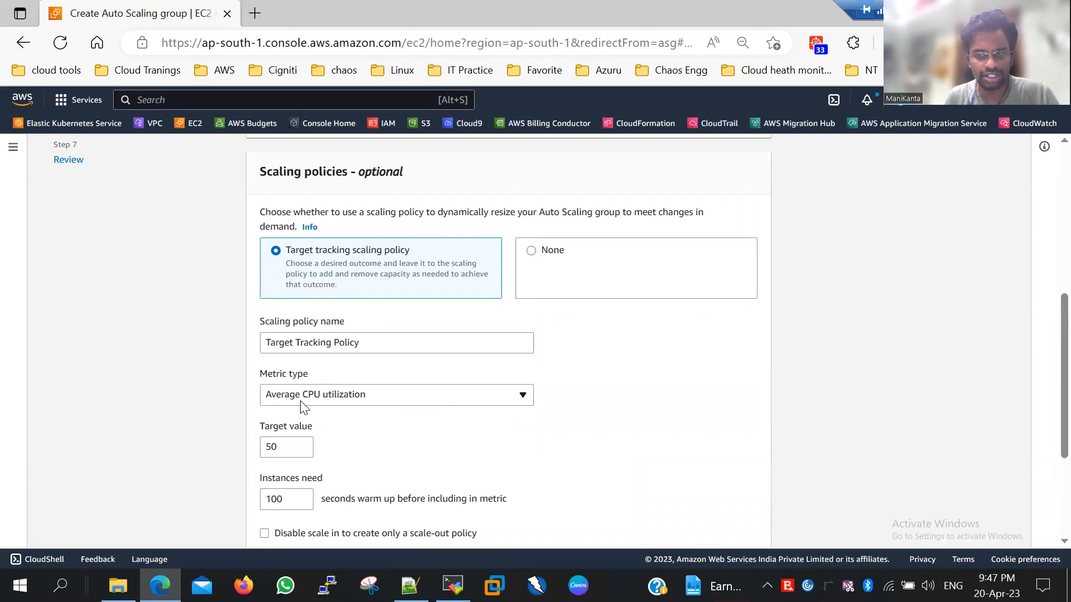
scroll(554, 422, down, 3)
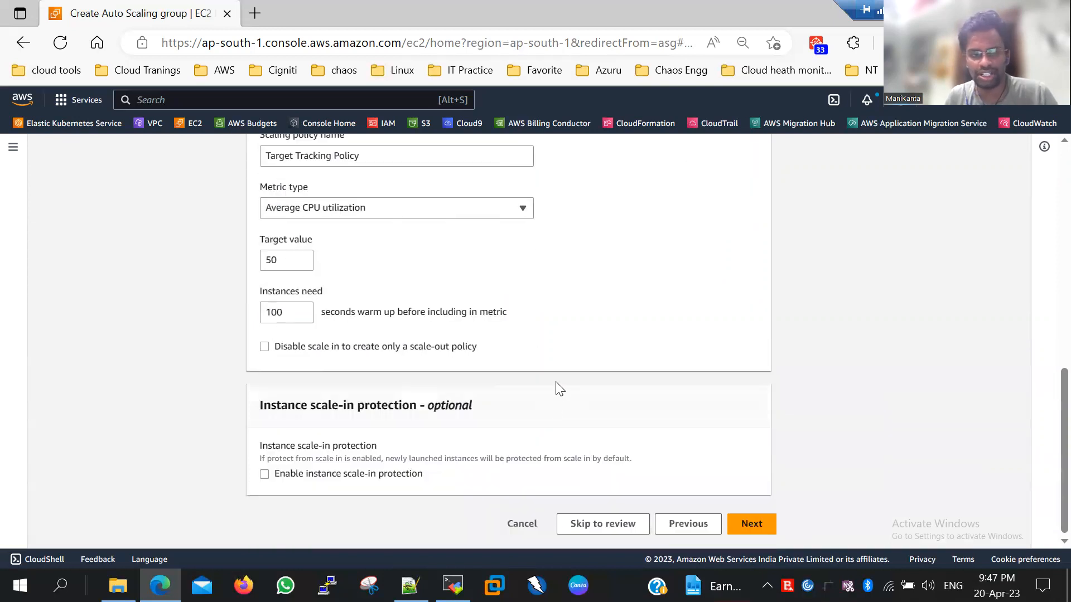
Proceed through the remaining setup pages to the review without adding notifications or tags.
click(751, 524)
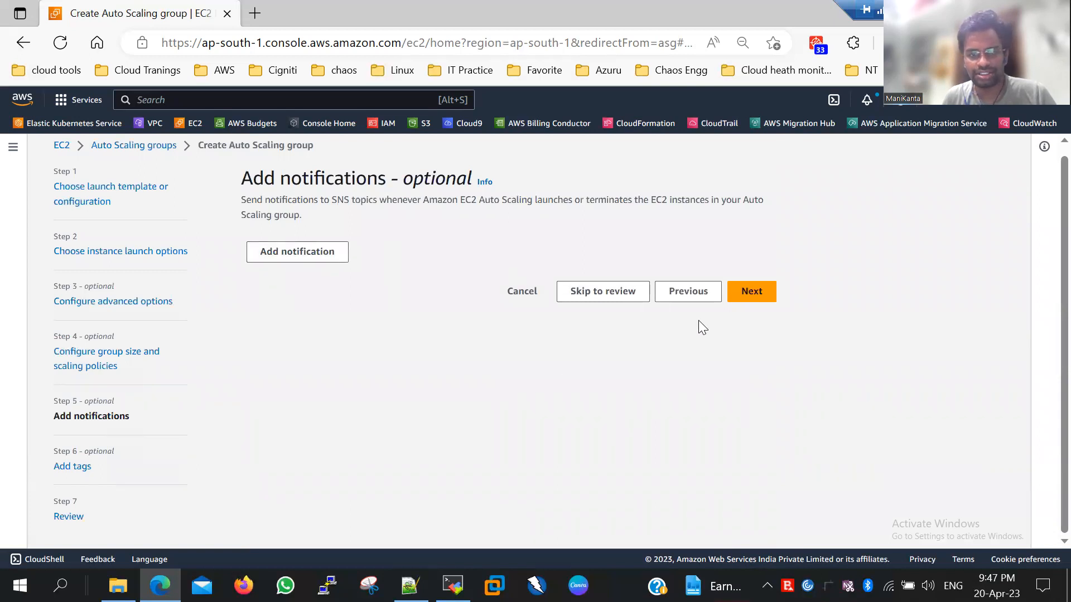
click(750, 293)
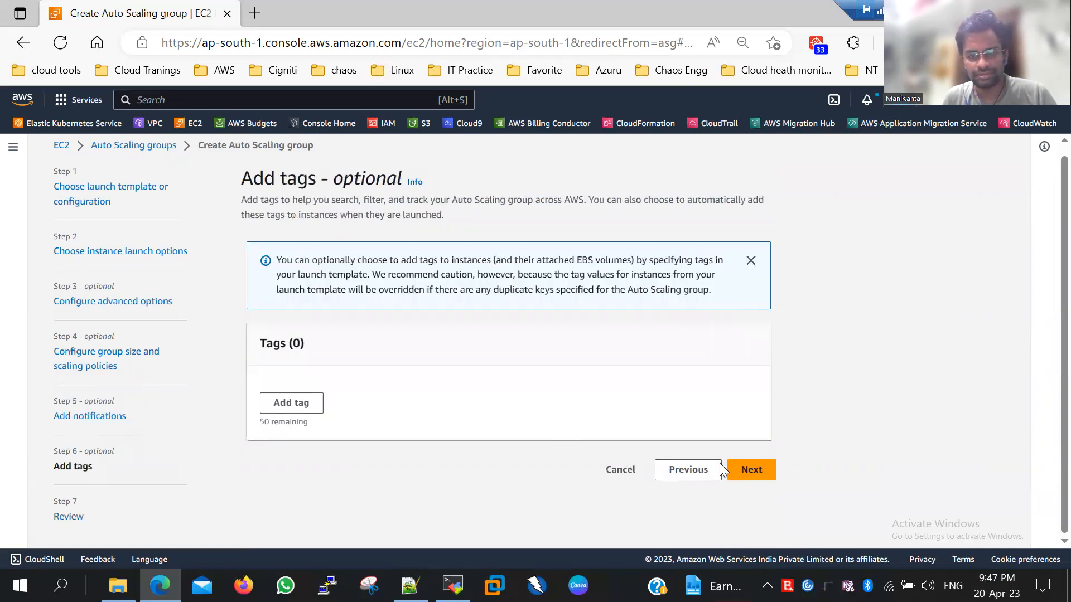
click(748, 476)
Review the group name, launch configuration, VPC and subnets, and health check settings of the Auto Scaling group.
scroll(468, 432, down, 5)
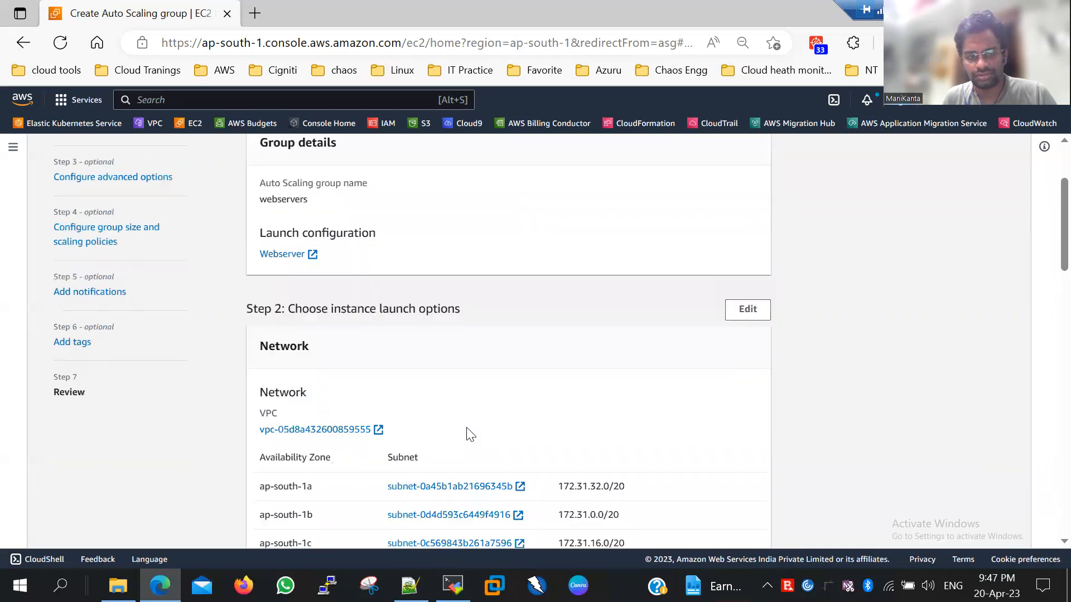
scroll(471, 430, up, 4)
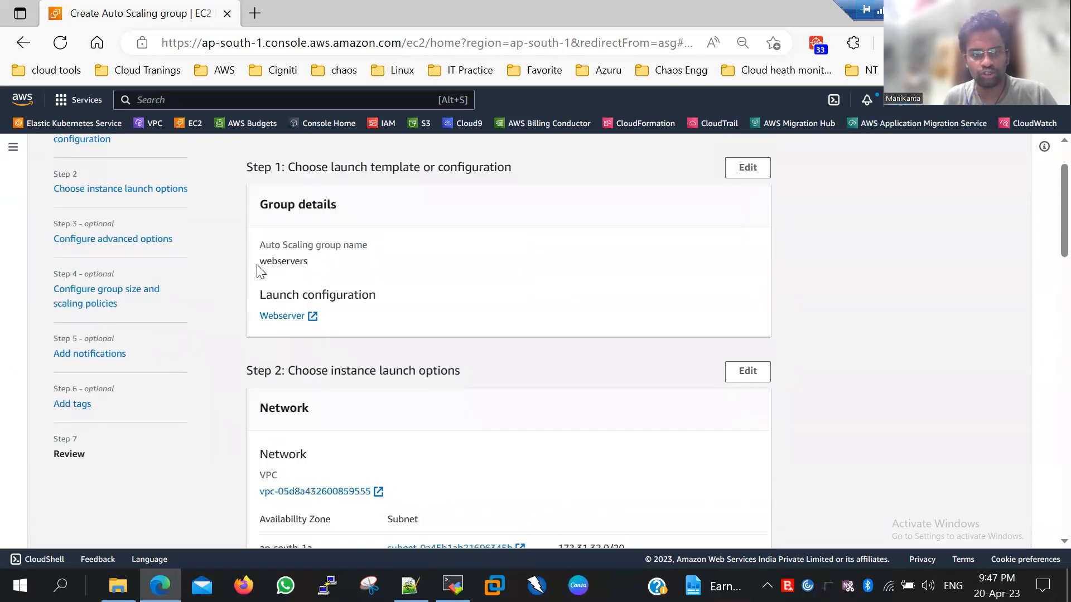
drag(247, 270, 319, 269)
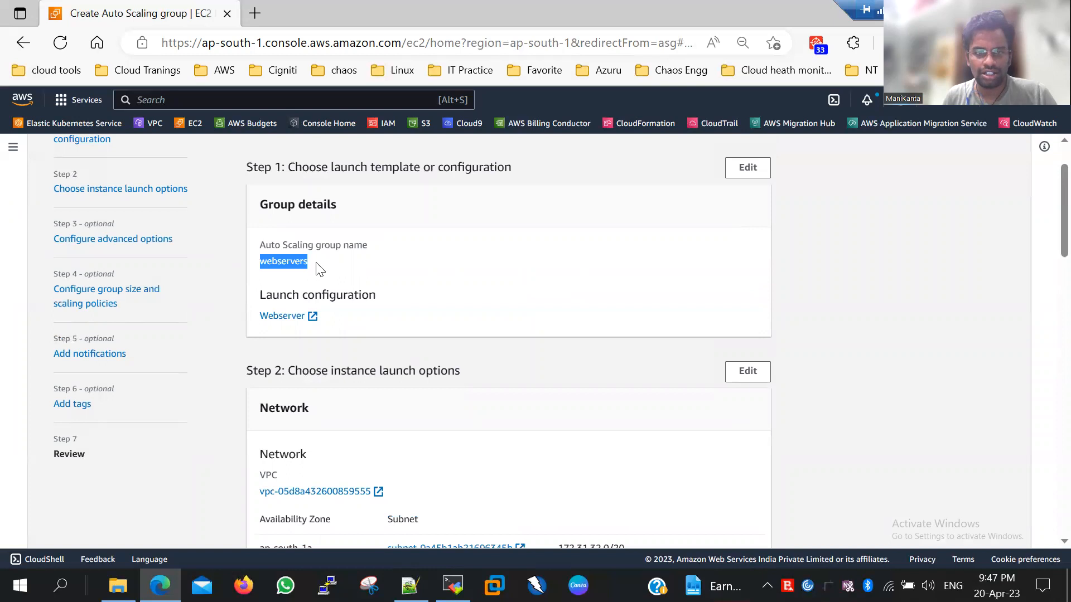
scroll(243, 306, down, 4)
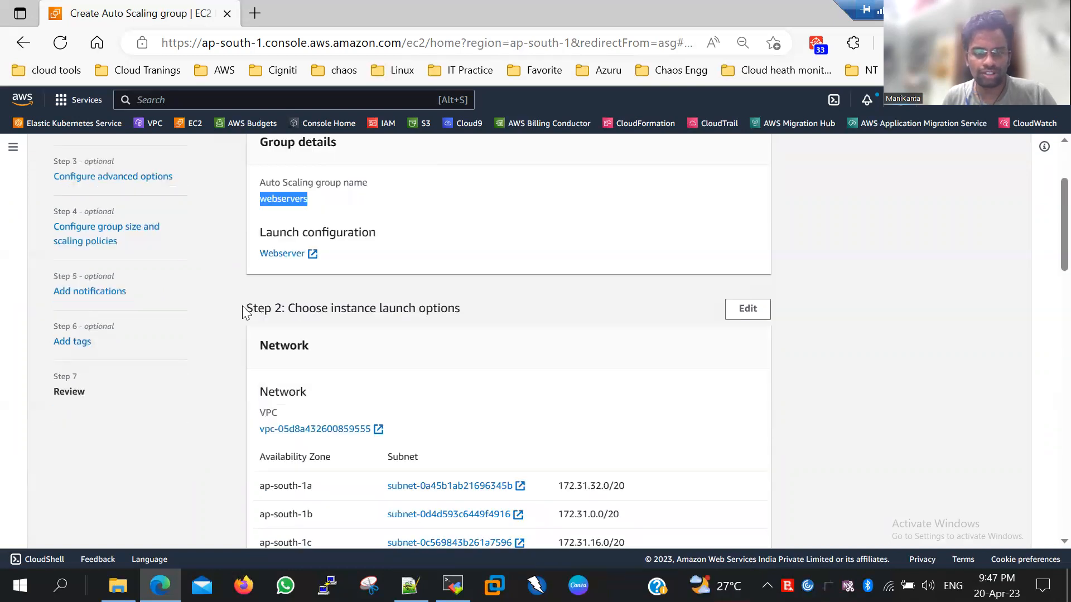
drag(302, 205, 367, 224)
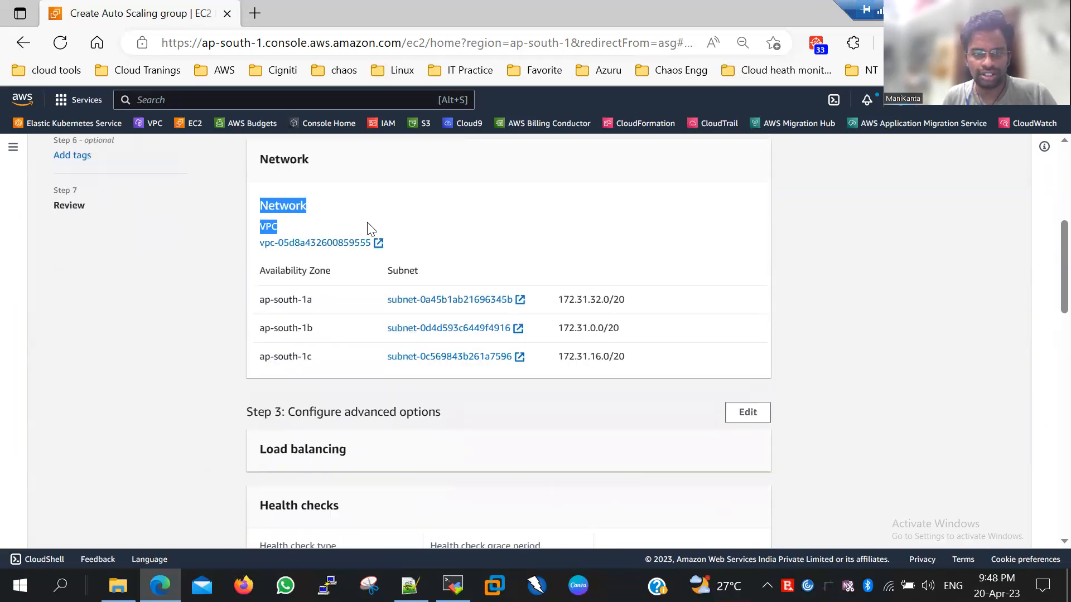
drag(254, 296, 586, 369)
scroll(557, 379, down, 3)
scroll(390, 390, down, 2)
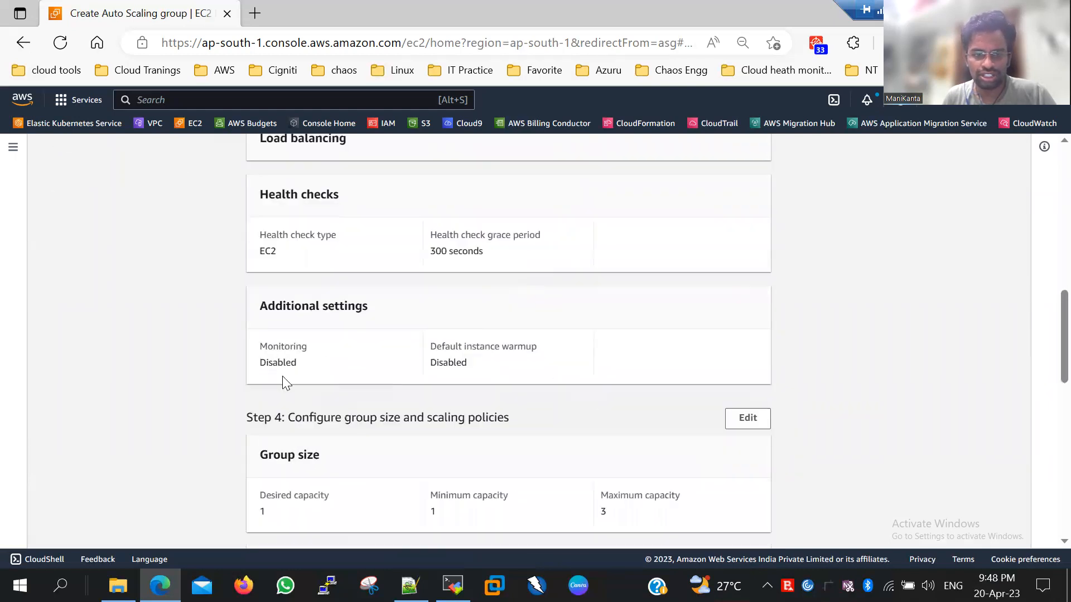
mouse_move(241, 236)
mouse_down()
mouse_move(270, 233)
mouse_move(337, 258)
mouse_up()
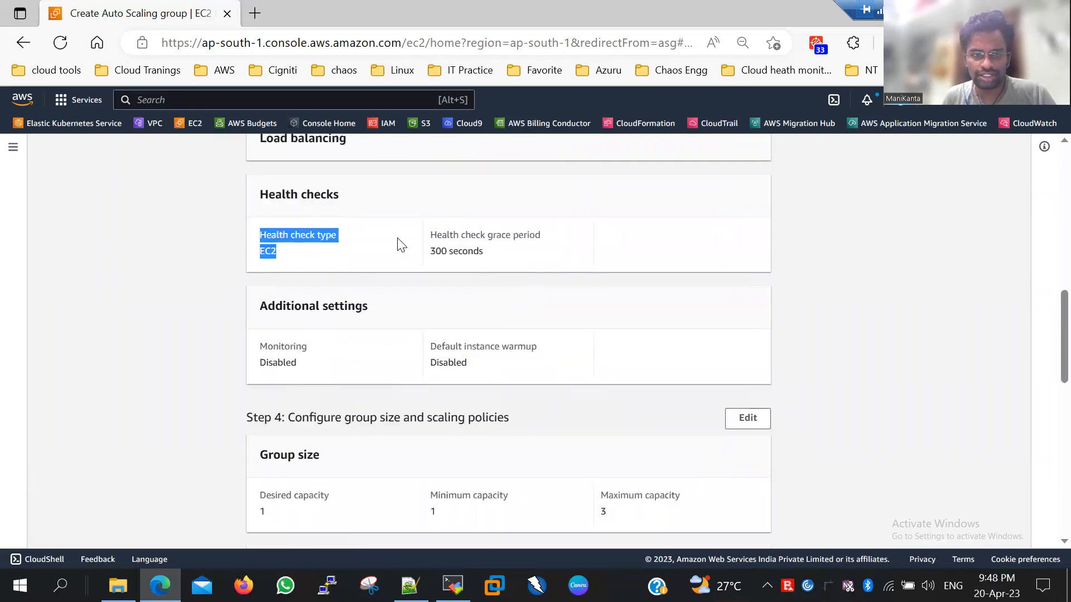
drag(495, 258, 432, 241)
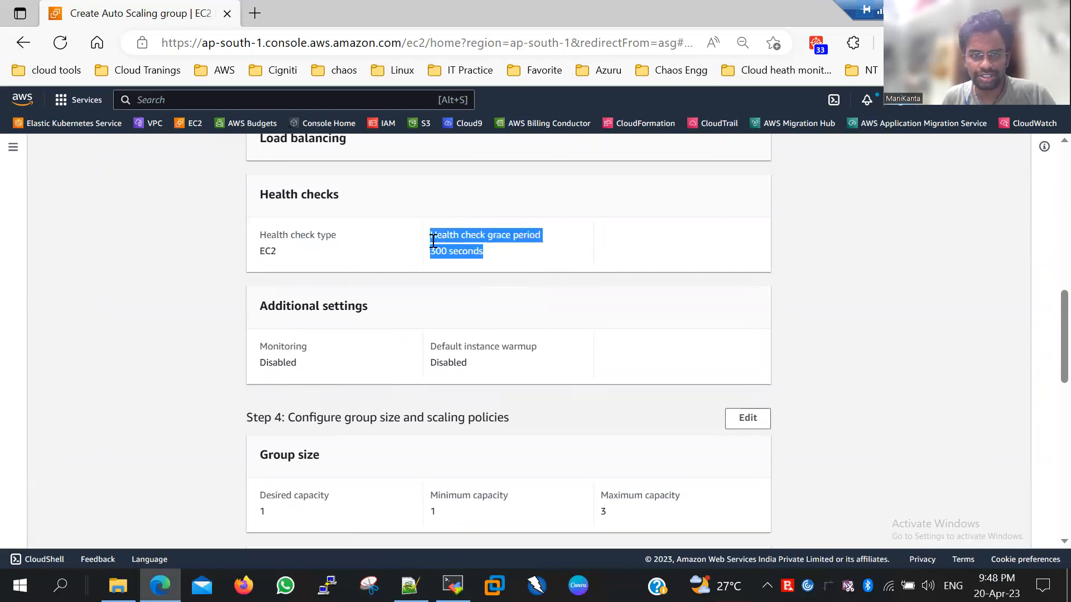
Review the group size capacities and the scaling policy's execution condition and warm-up time.
scroll(373, 311, down, 2)
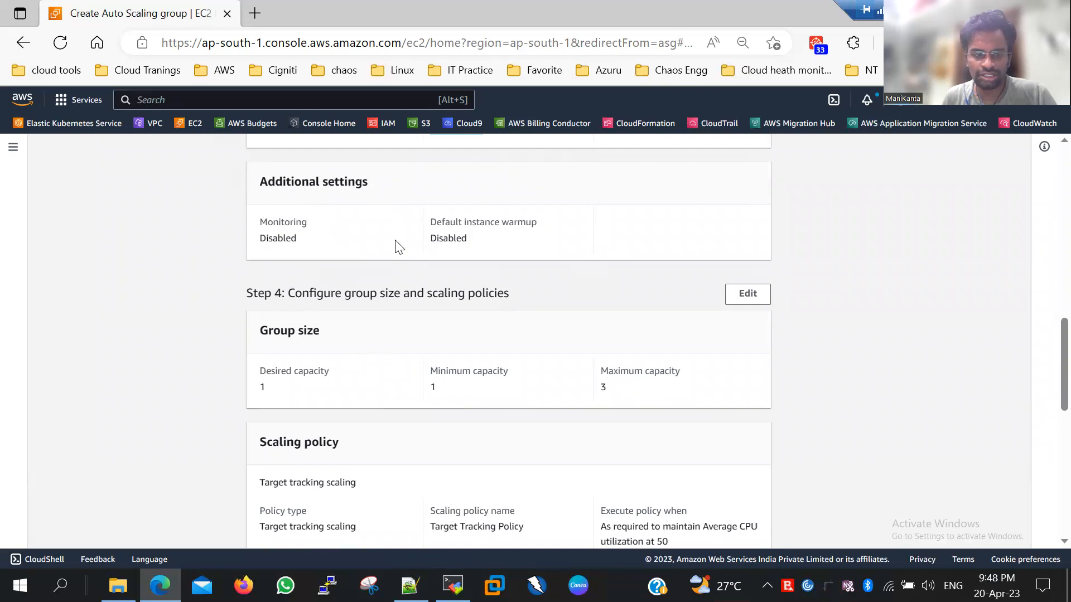
scroll(294, 315, down, 2)
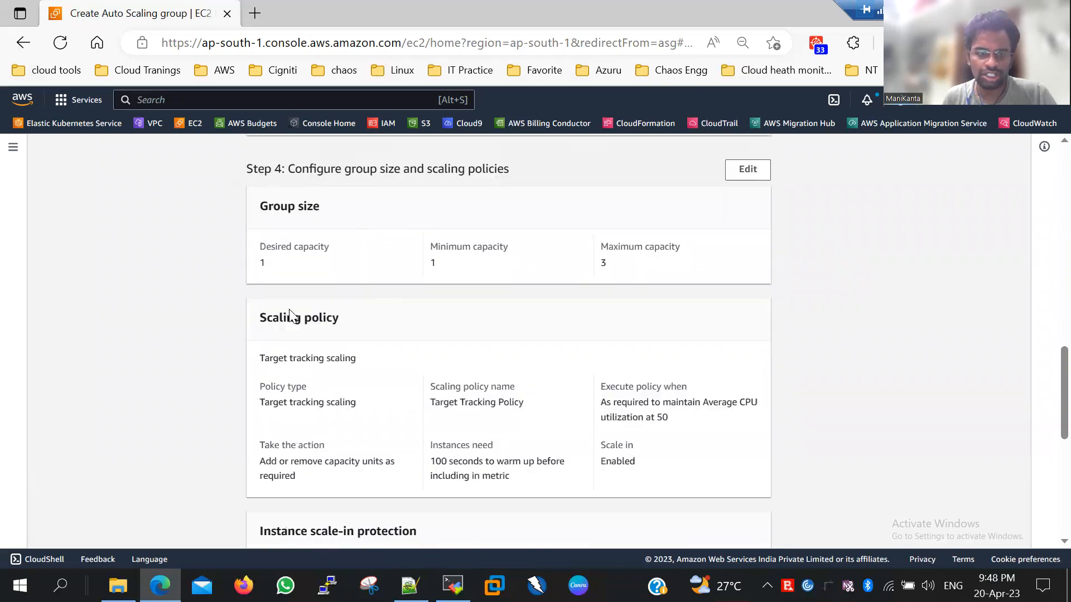
triple_click(330, 198)
drag(251, 253, 326, 264)
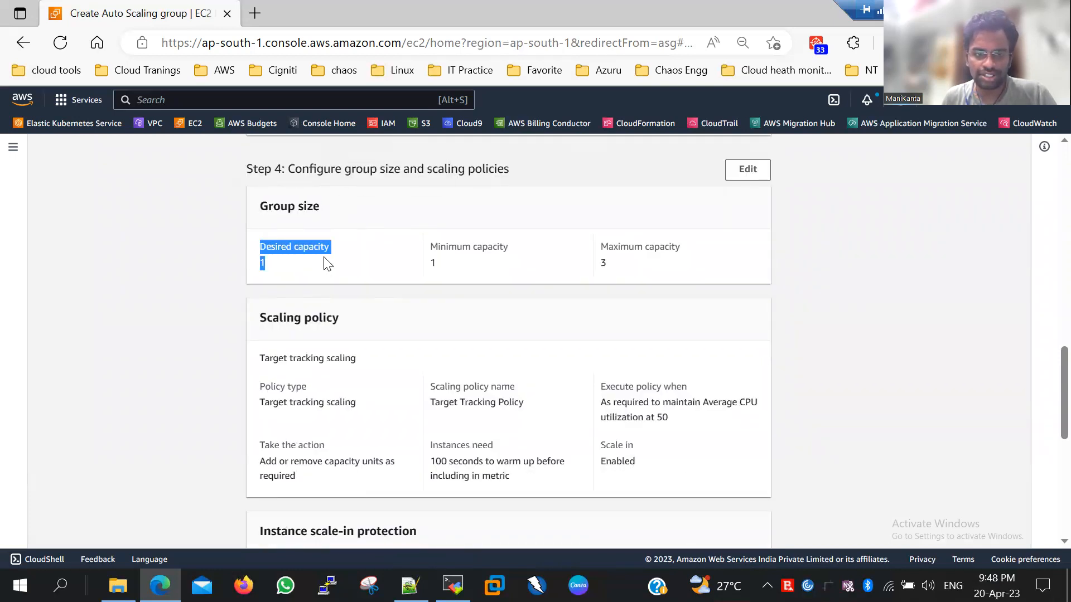
click(617, 273)
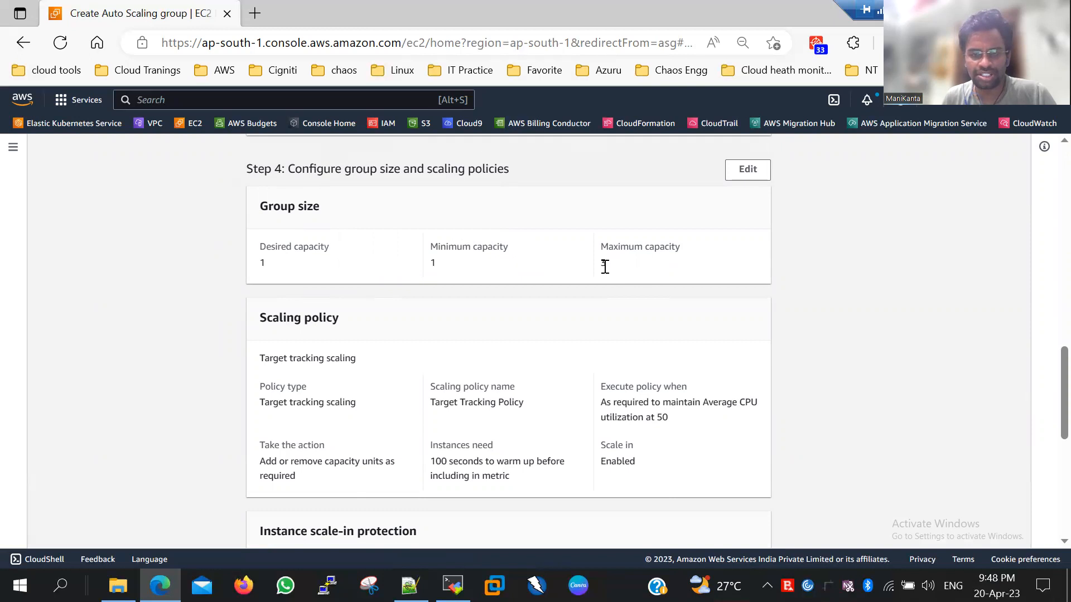
scroll(505, 294, down, 2)
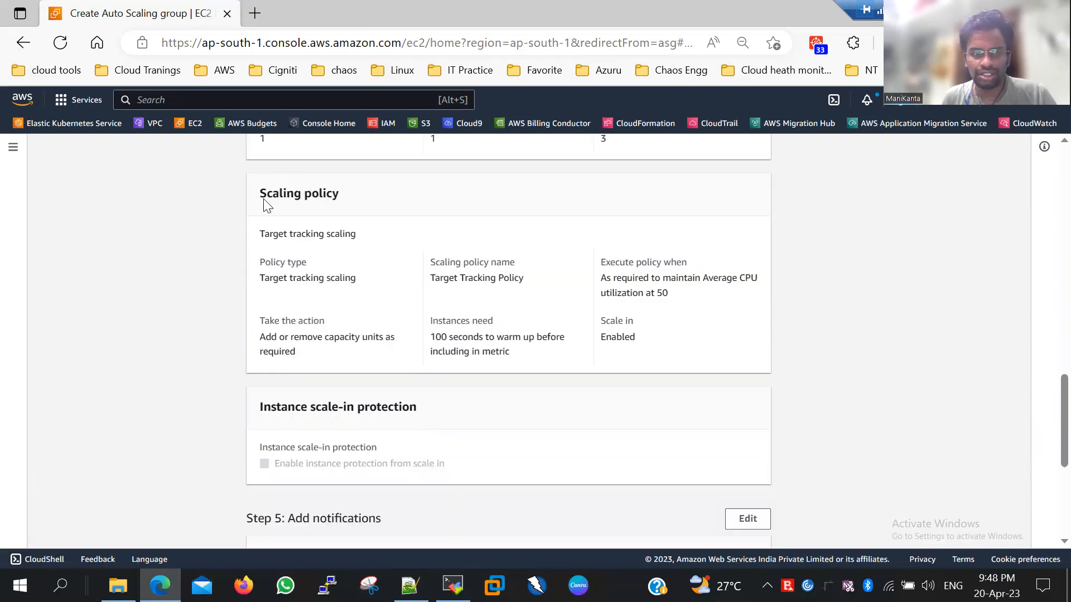
drag(260, 193, 340, 195)
drag(599, 278, 734, 303)
scroll(710, 335, down, 2)
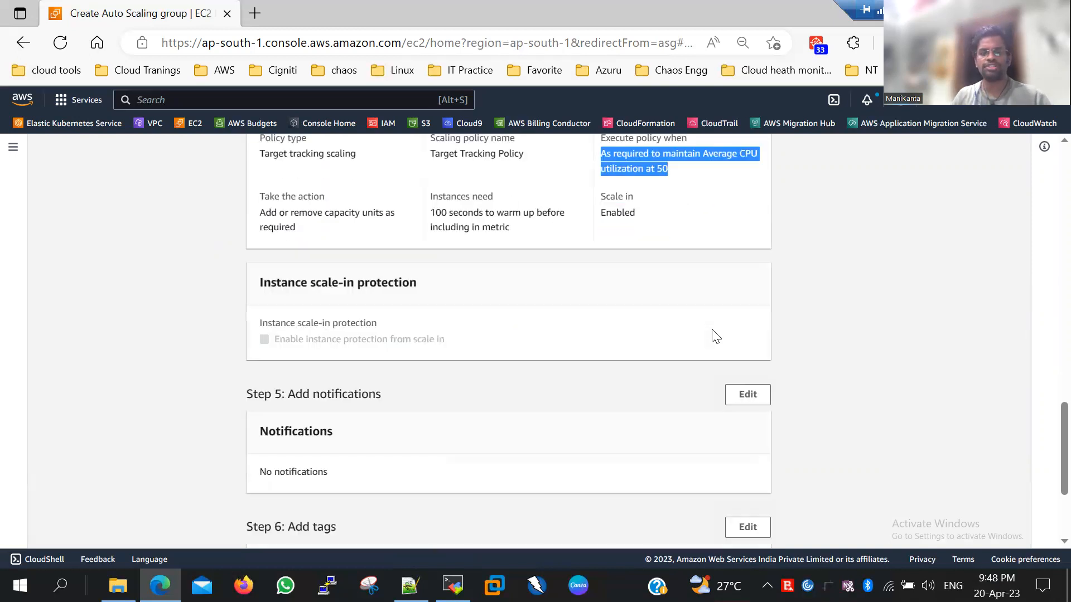
drag(425, 207, 510, 194)
drag(513, 232, 426, 215)
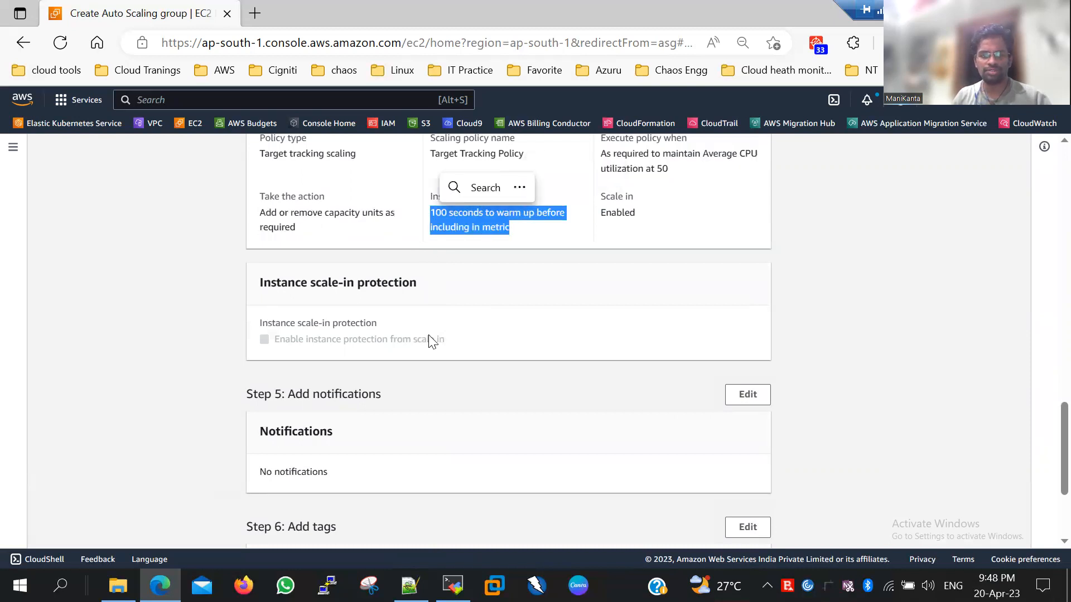
Create the webservers Auto Scaling group from the reviewed settings.
scroll(429, 334, down, 3)
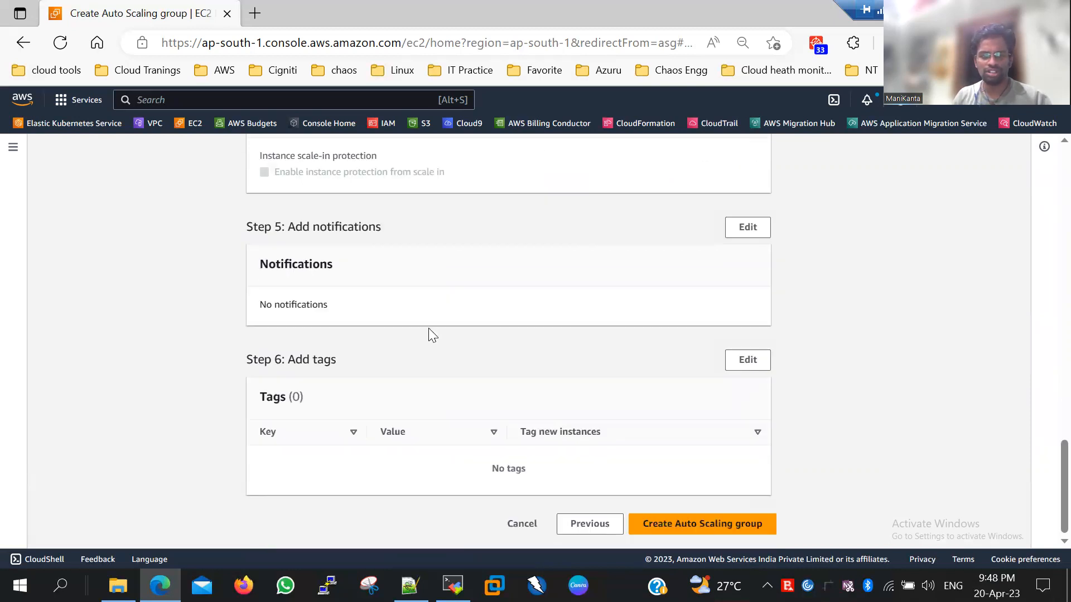
click(719, 526)
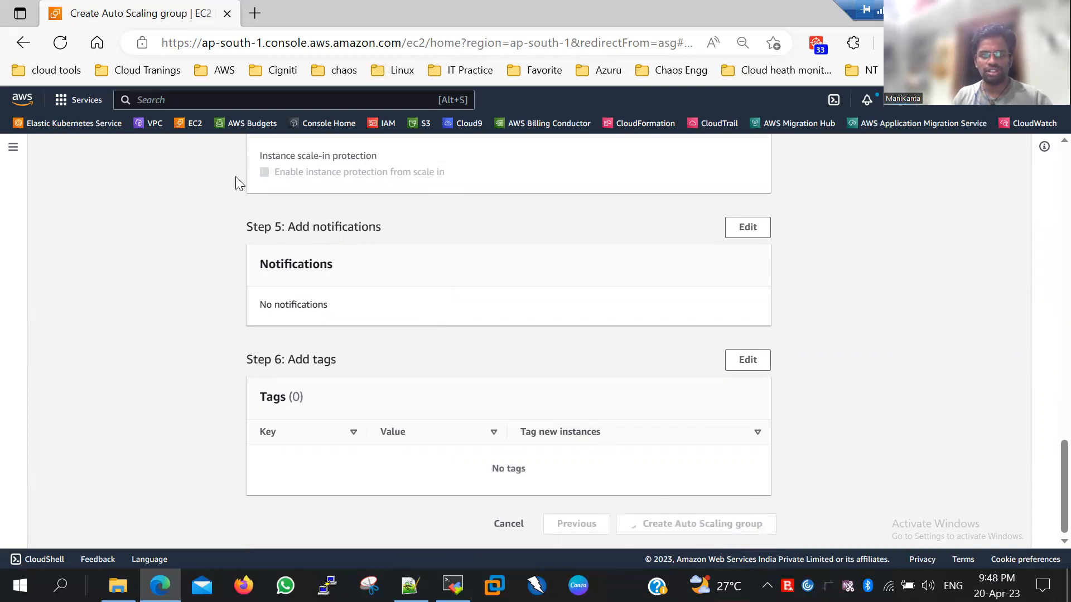
Open the EC2 dashboard in a new browser tab and list all instances without the running-state filter.
right_click(192, 122)
click(211, 136)
click(291, 14)
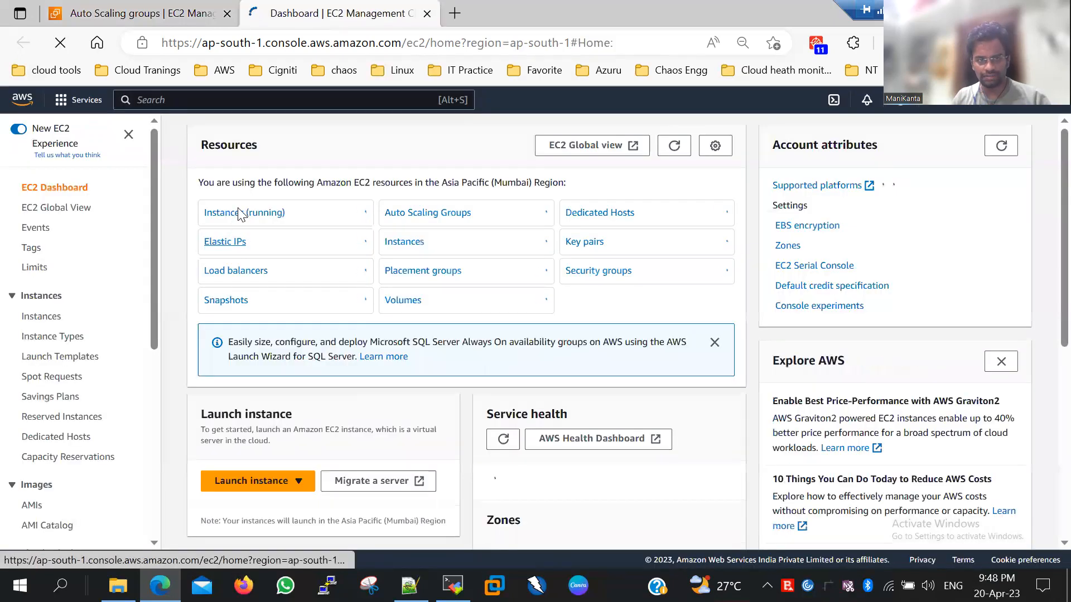
click(239, 215)
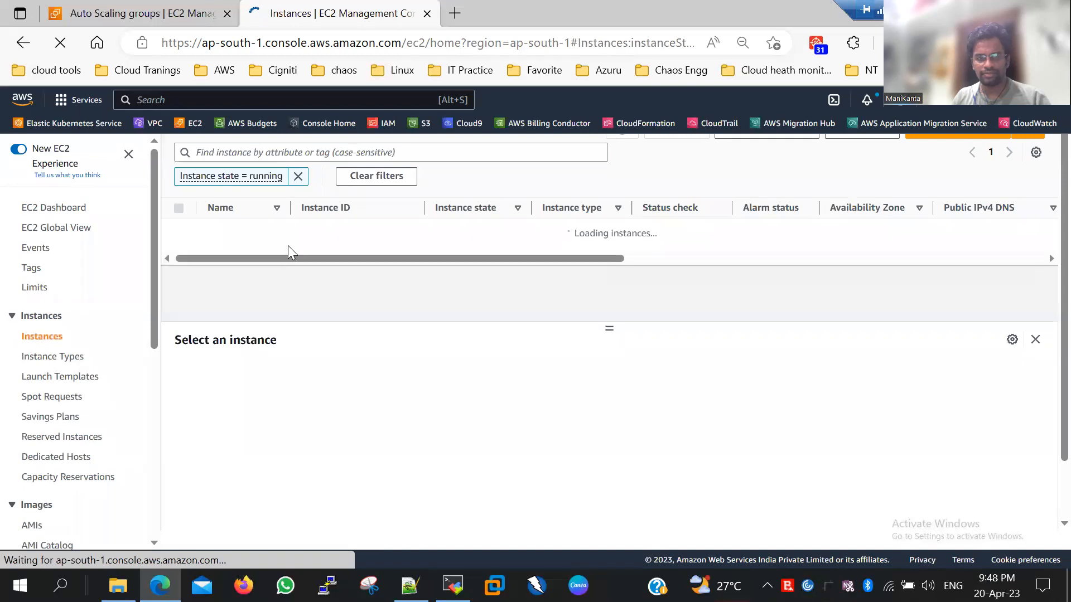
click(299, 177)
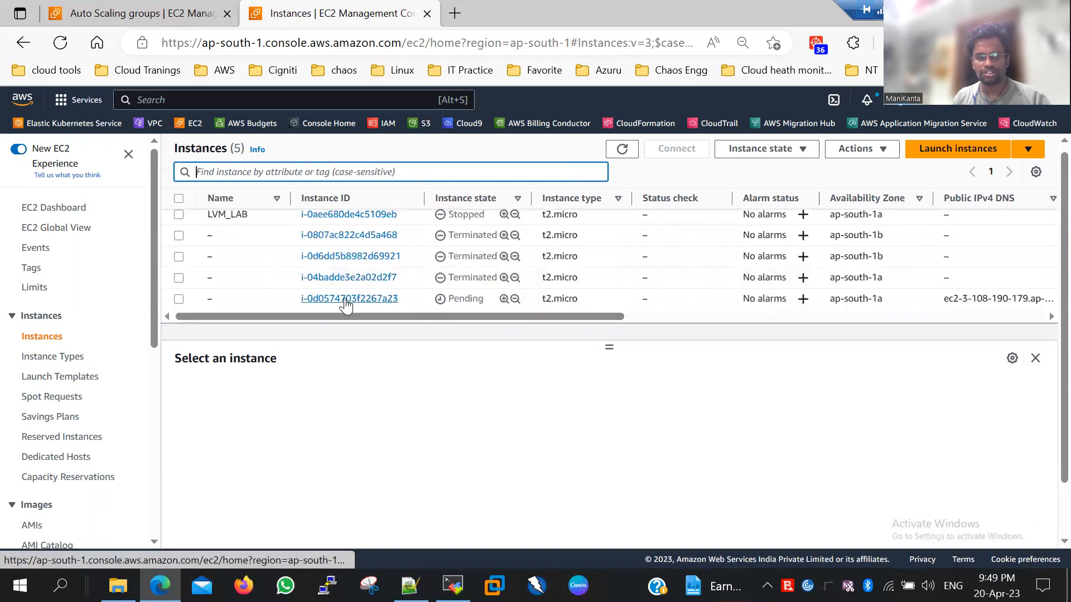
Open the details of the instance newly launched by the webservers group and copy its public IPv4 address.
click(345, 299)
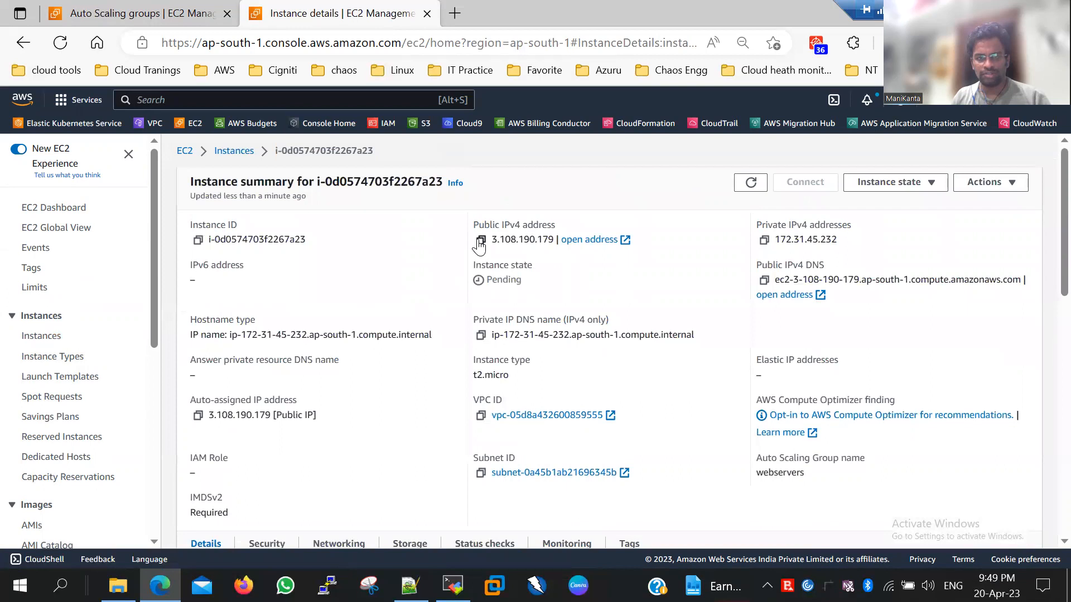
click(480, 240)
click(234, 152)
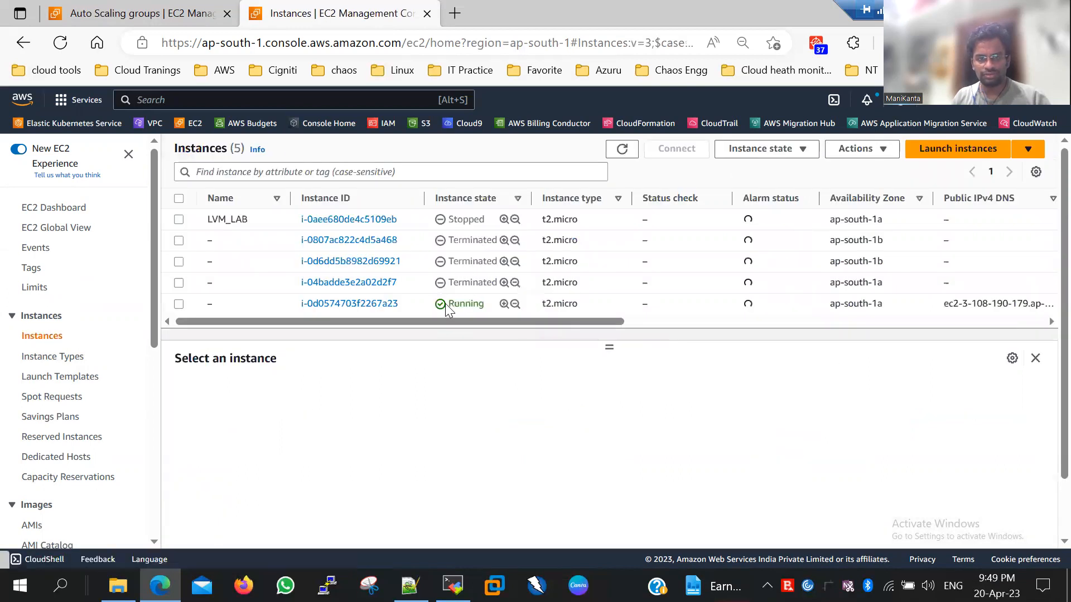
click(352, 305)
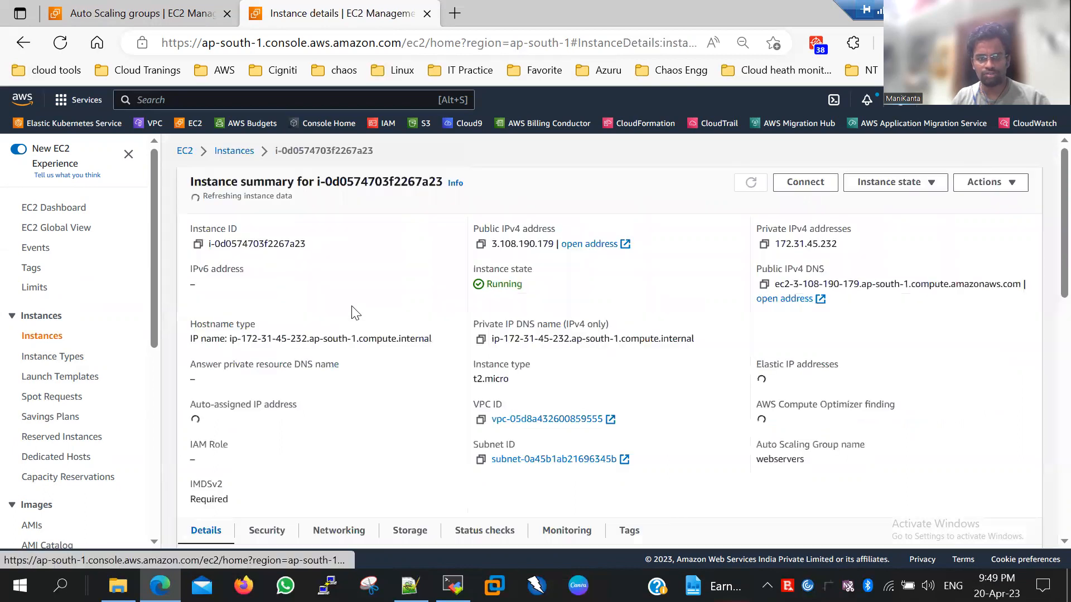
click(481, 240)
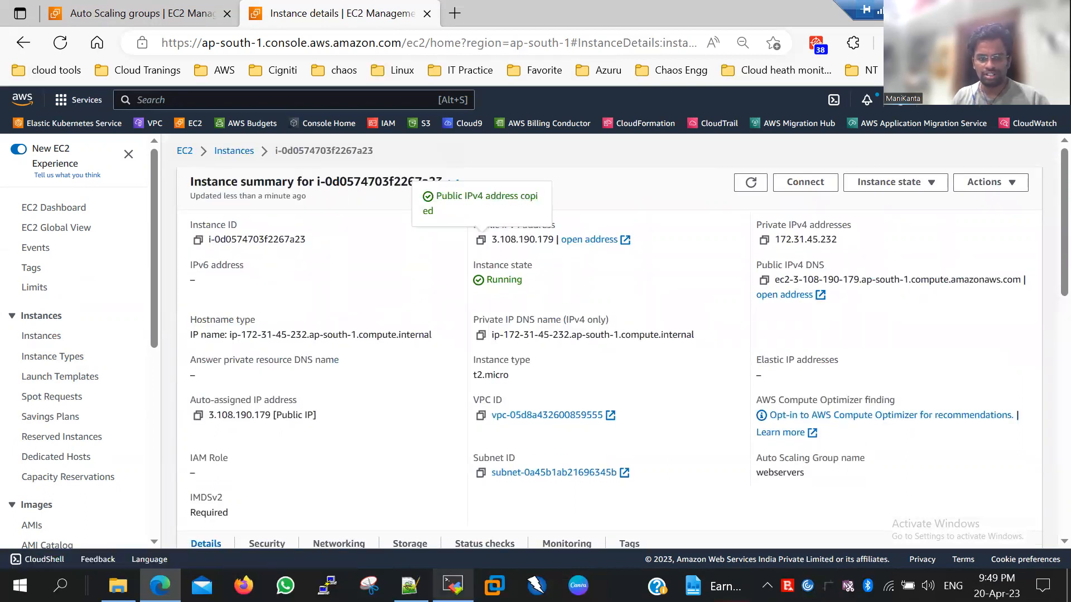
Switch to MobaXterm and set up an SSH session to remote host 3.108.190.179 with the username ec2-user.
key(alt+Tab)
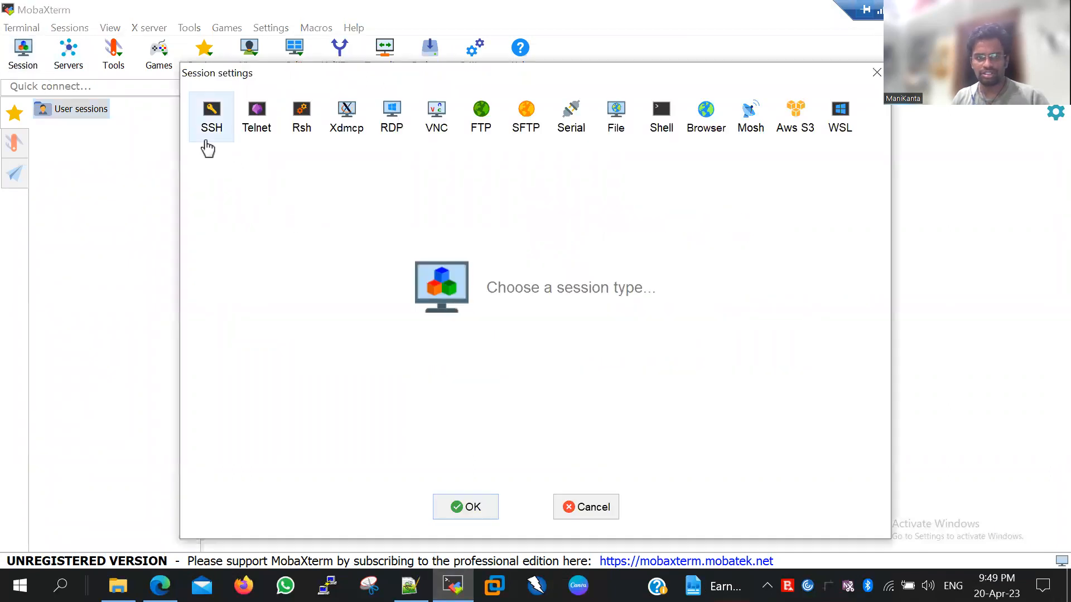
click(207, 136)
key(ctrl+v)
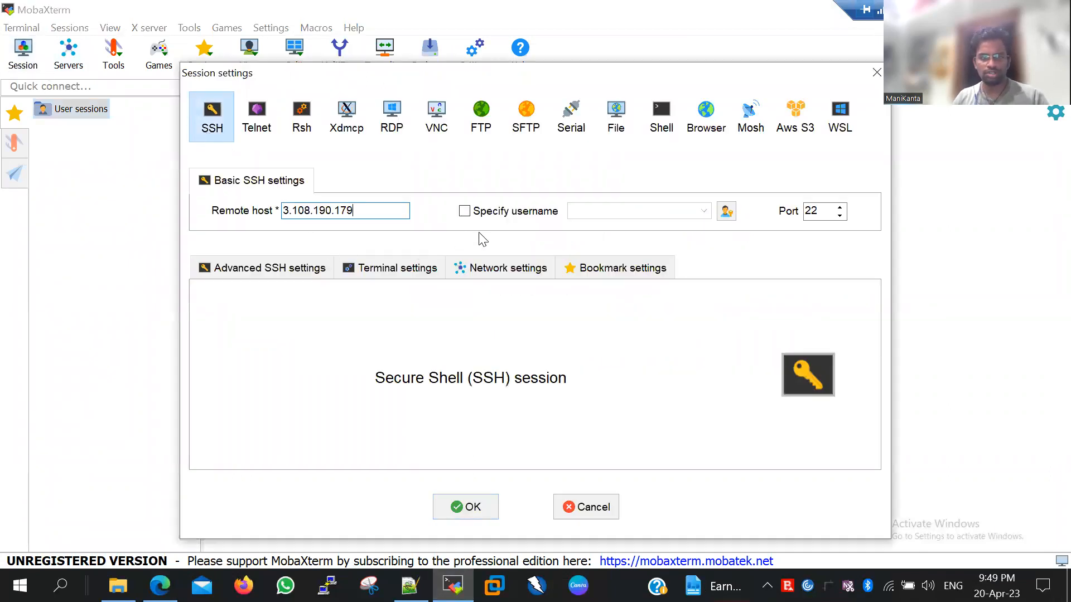
click(491, 215)
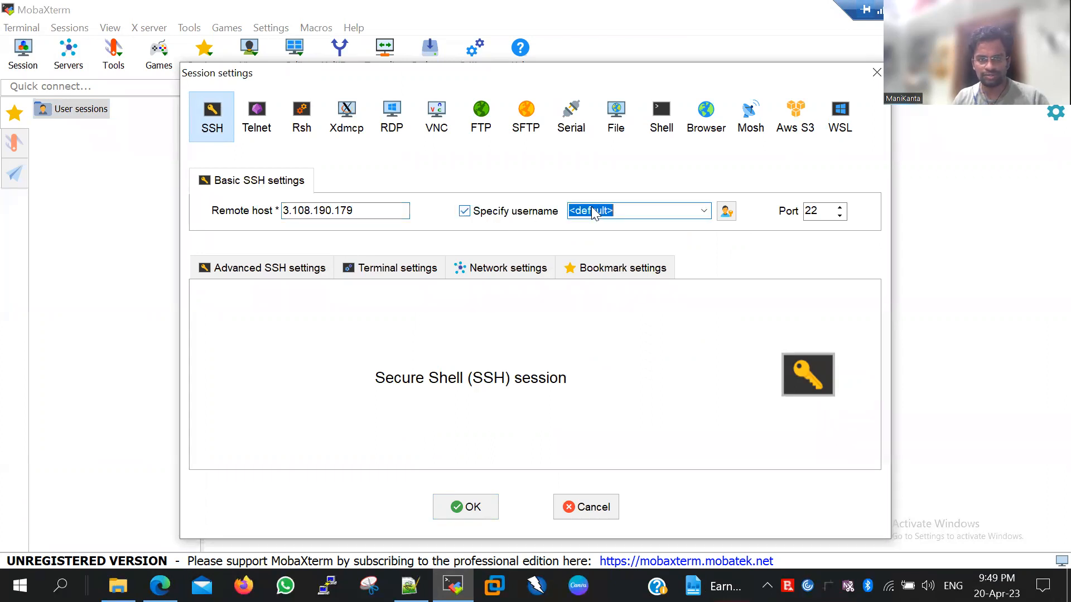
text(\e)
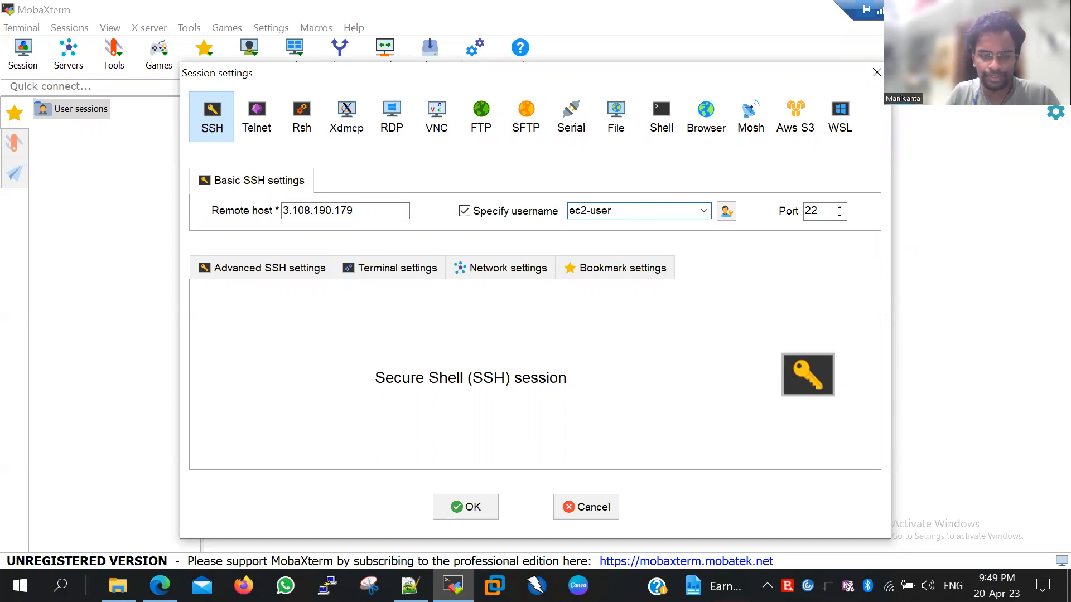
Use aws_class.pem from the Keypair folder as the session's private key and connect to the instance.
click(301, 269)
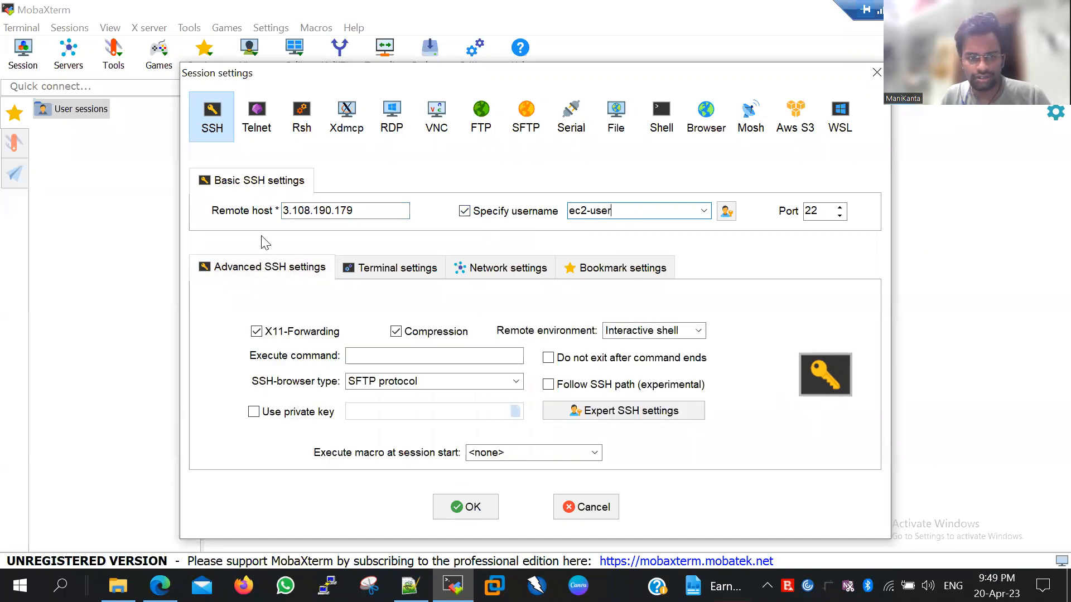
click(278, 412)
click(515, 412)
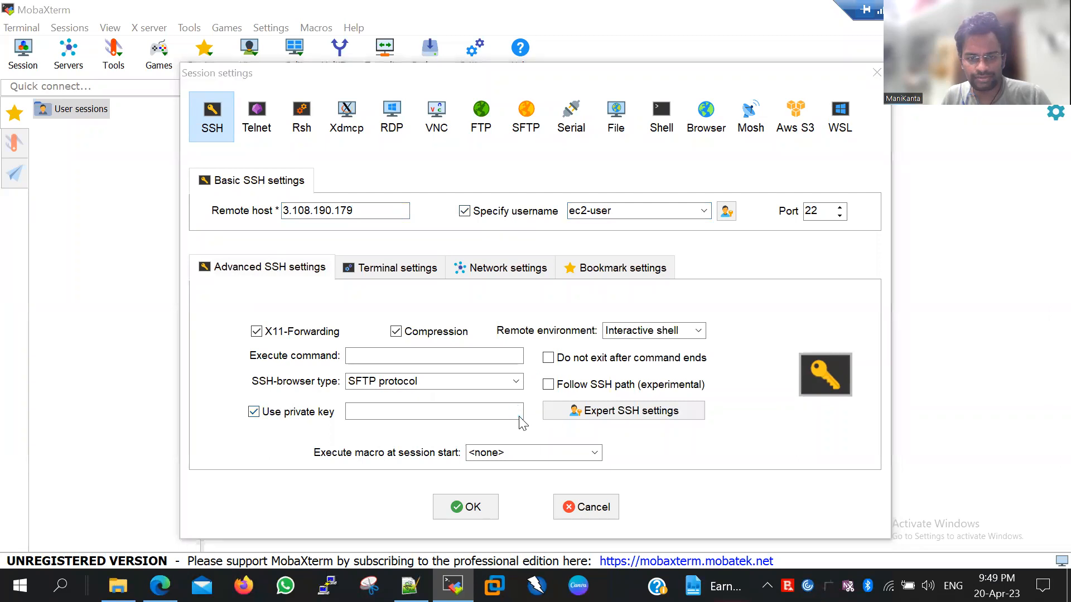
click(391, 214)
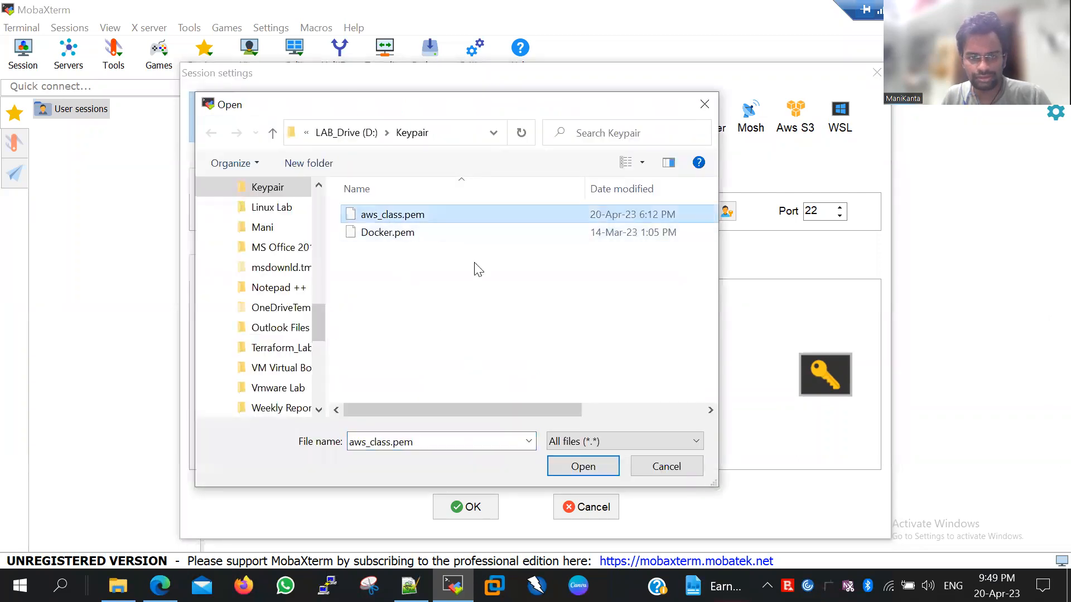
click(580, 468)
click(471, 508)
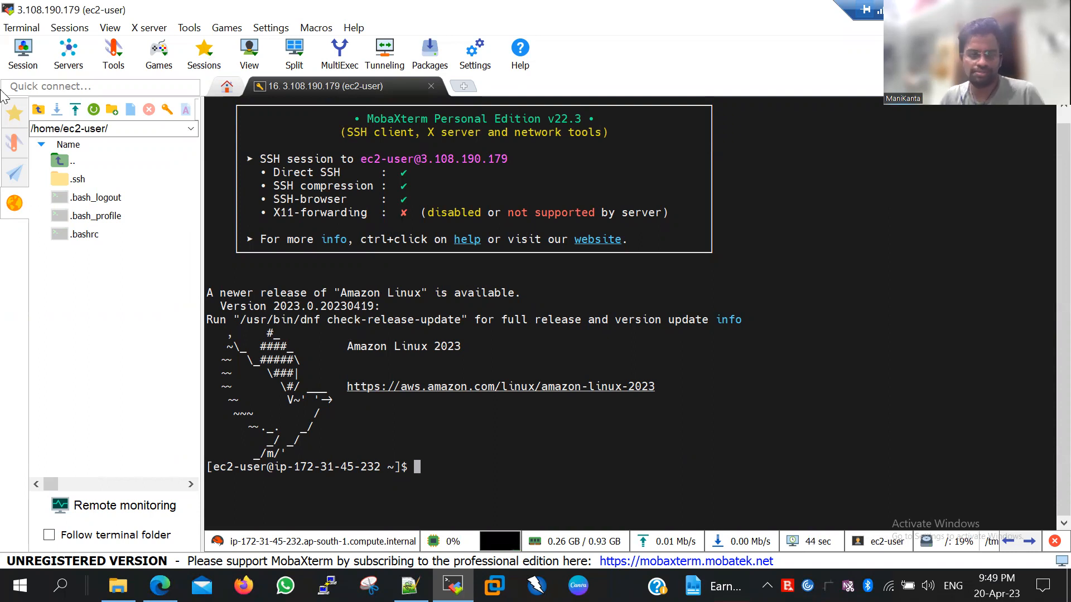
Switch to Notepad++ and copy the command "sudo yum install stress" from the notes.
mouse_move(161, 586)
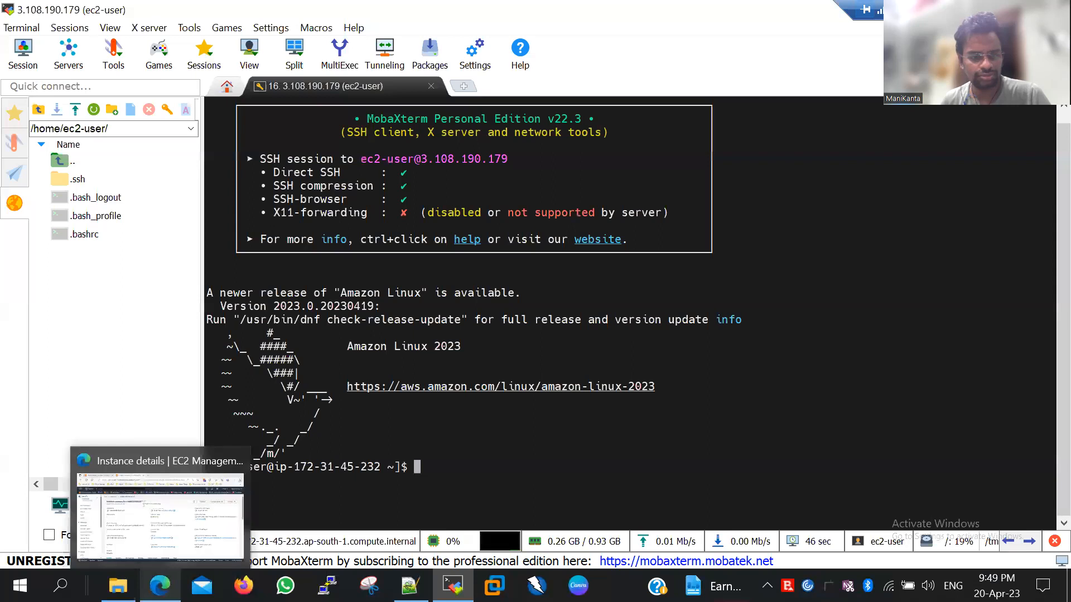
click(410, 586)
click(268, 326)
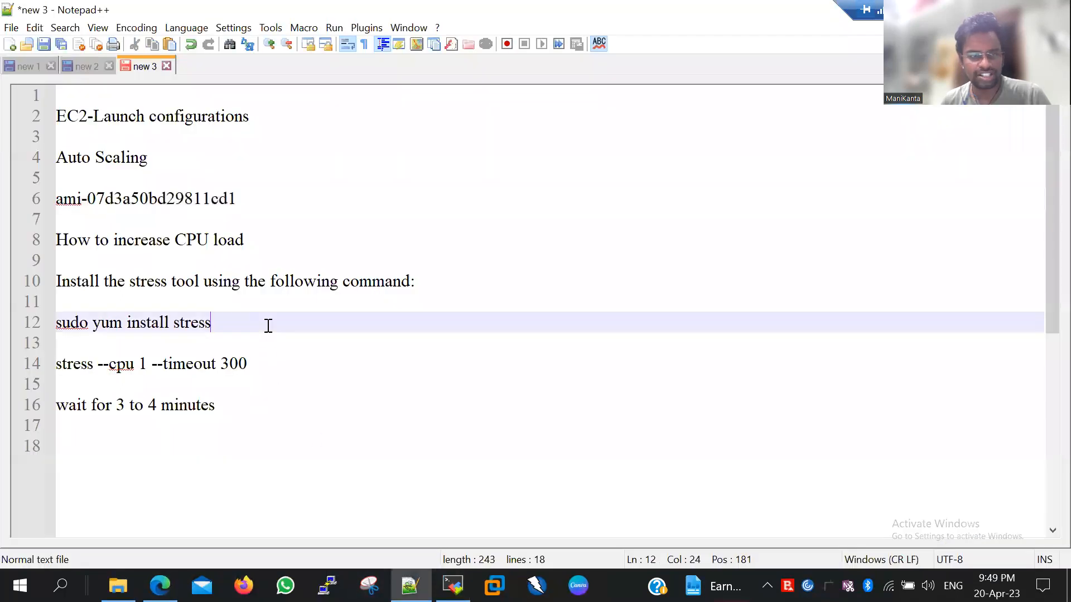
drag(228, 330, 58, 322)
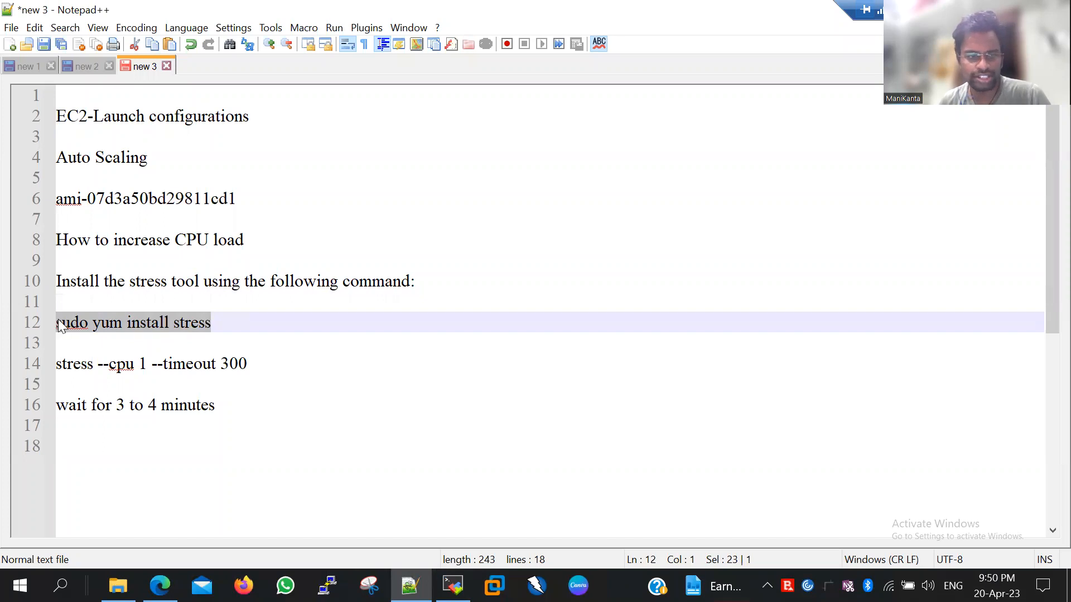
right_click(60, 326)
click(97, 258)
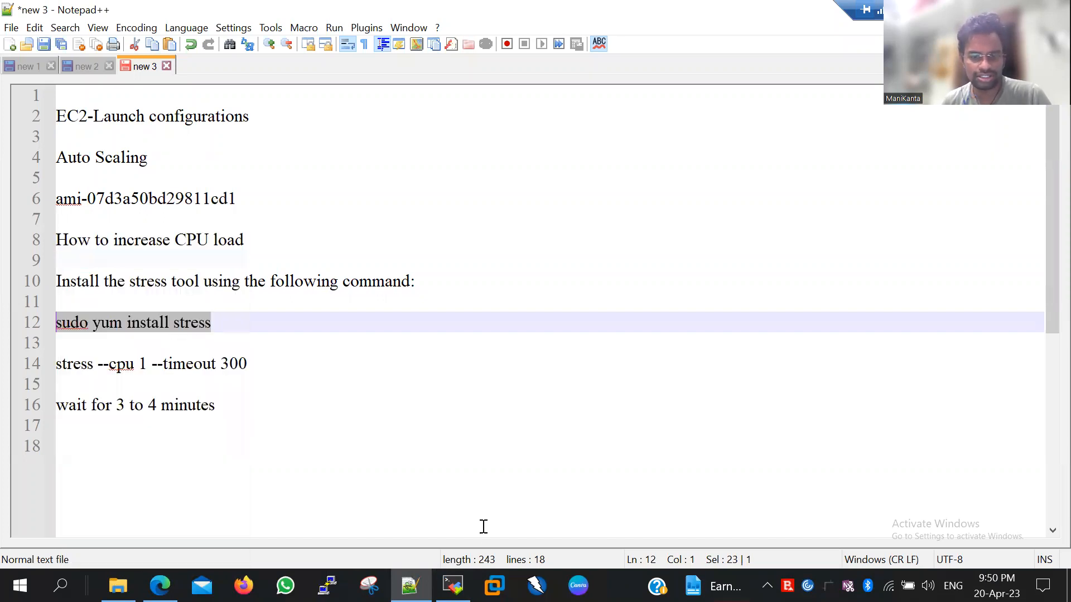
Run "sudo yum install stress" in the MobaXterm SSH session and accept the installation.
click(453, 585)
right_click(464, 479)
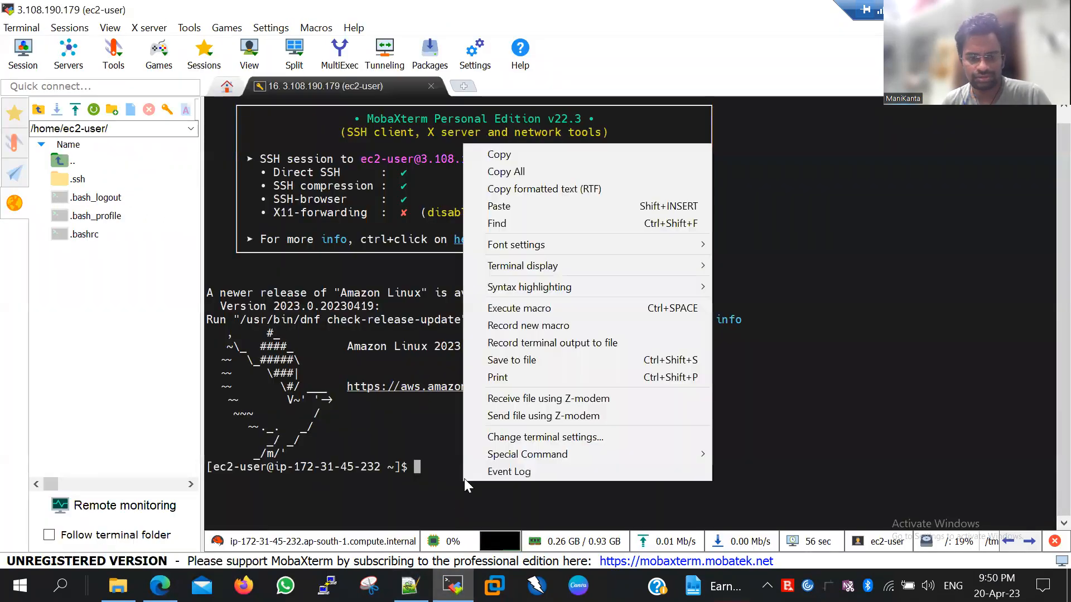
click(502, 206)
key(Return)
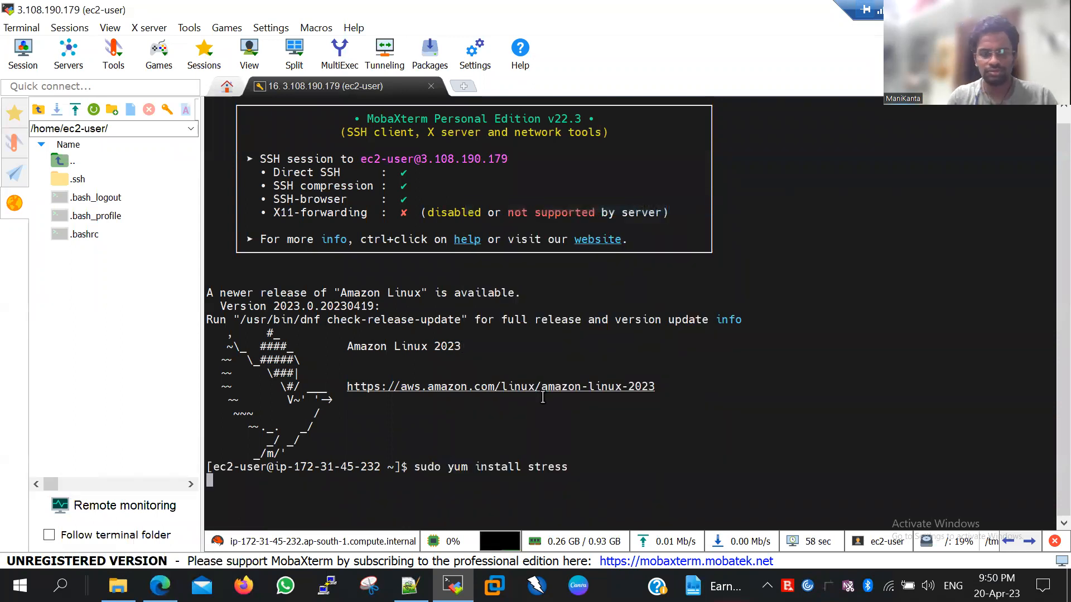
text(y)
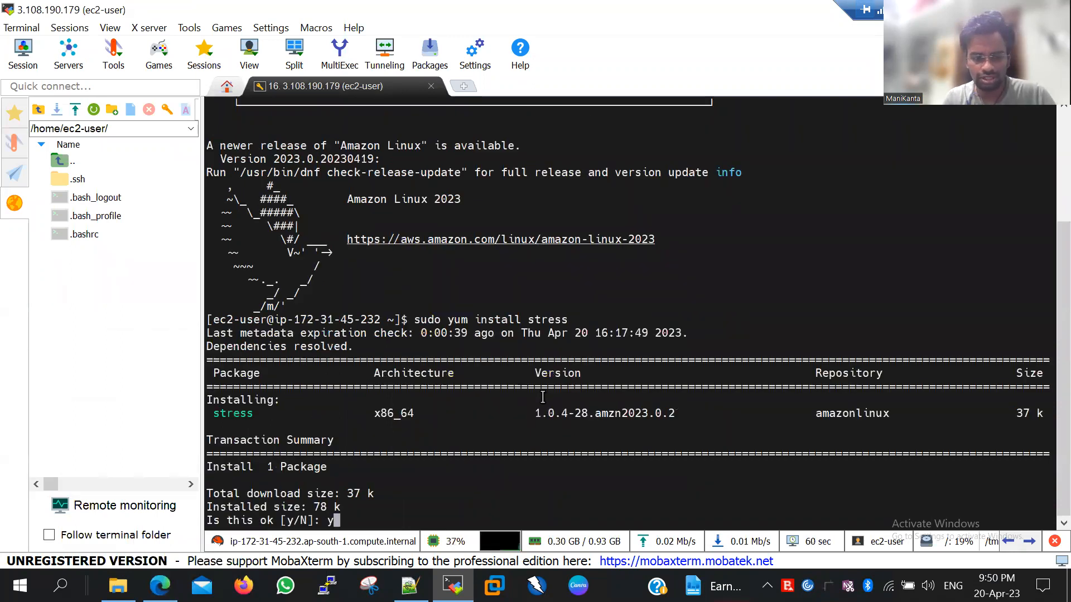
key(Return)
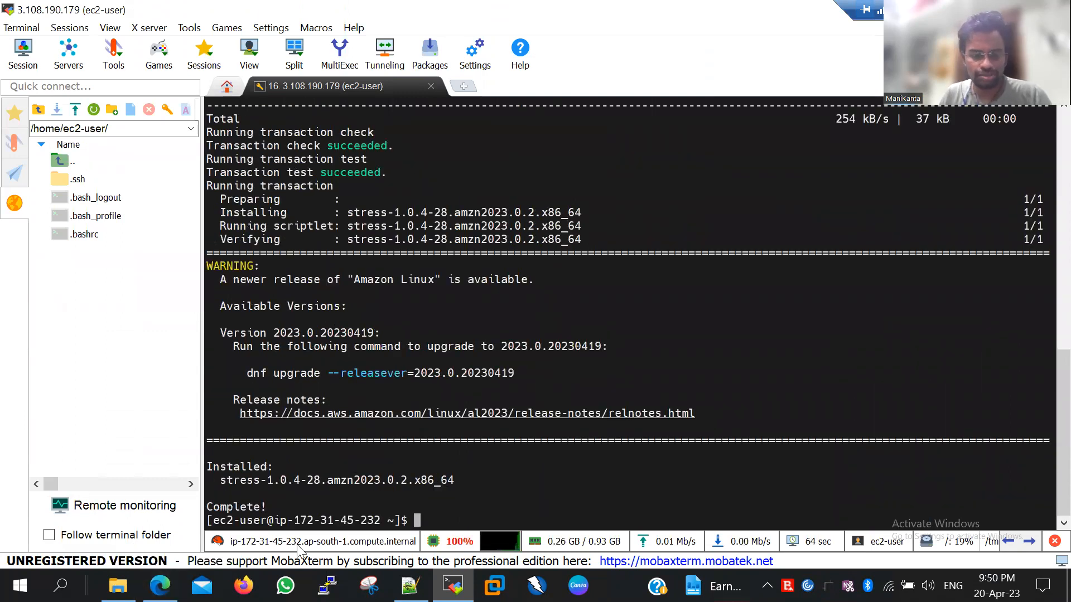
Set the timeout of the stress command in the Notepad++ notes to 500.
click(410, 585)
click(215, 409)
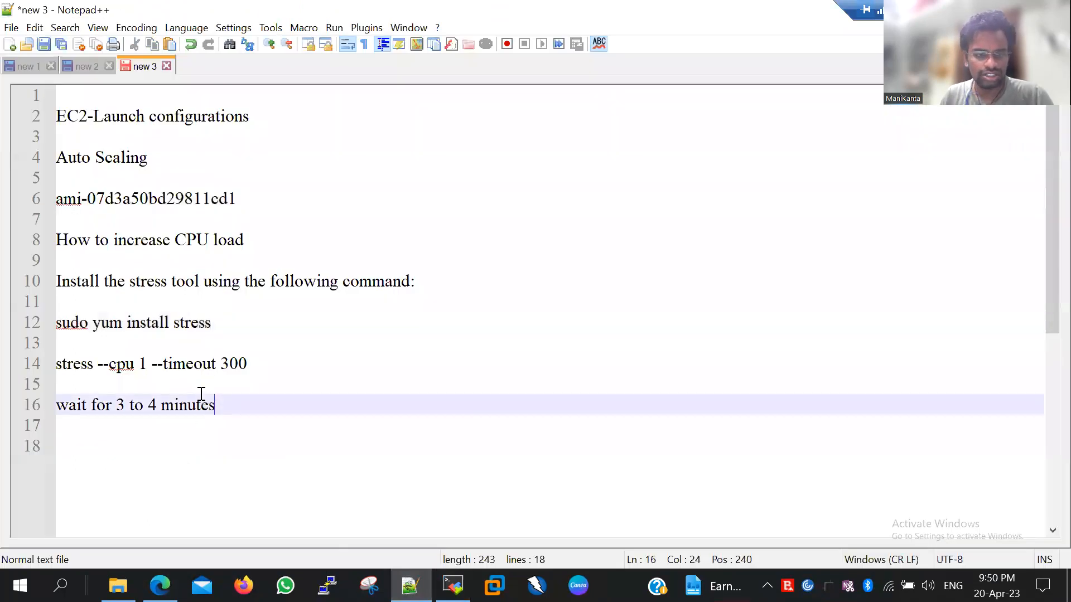
drag(258, 360, 54, 365)
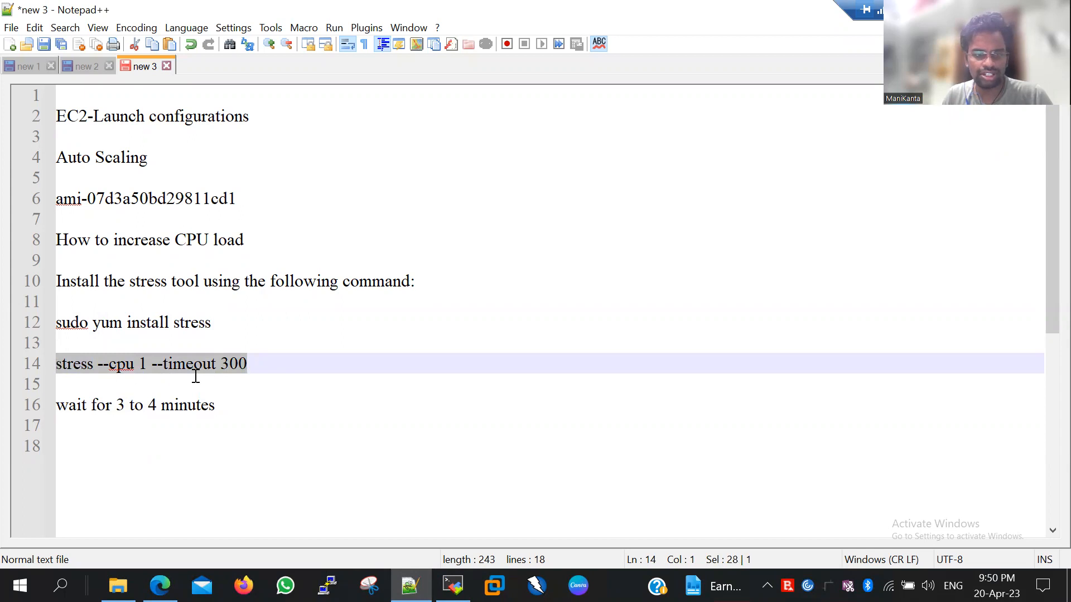
click(238, 359)
click(228, 372)
key(BackSpace)
text(5)
drag(267, 374, 221, 405)
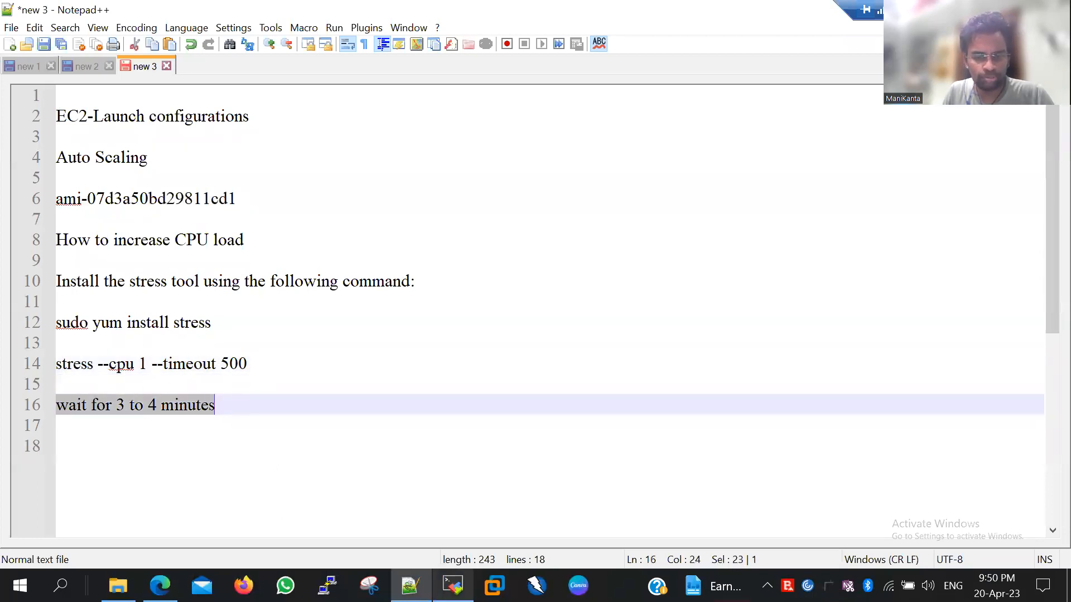
Duplicate the MobaXterm SSH session and run top in the new one.
key(alt+Tab)
right_click(347, 85)
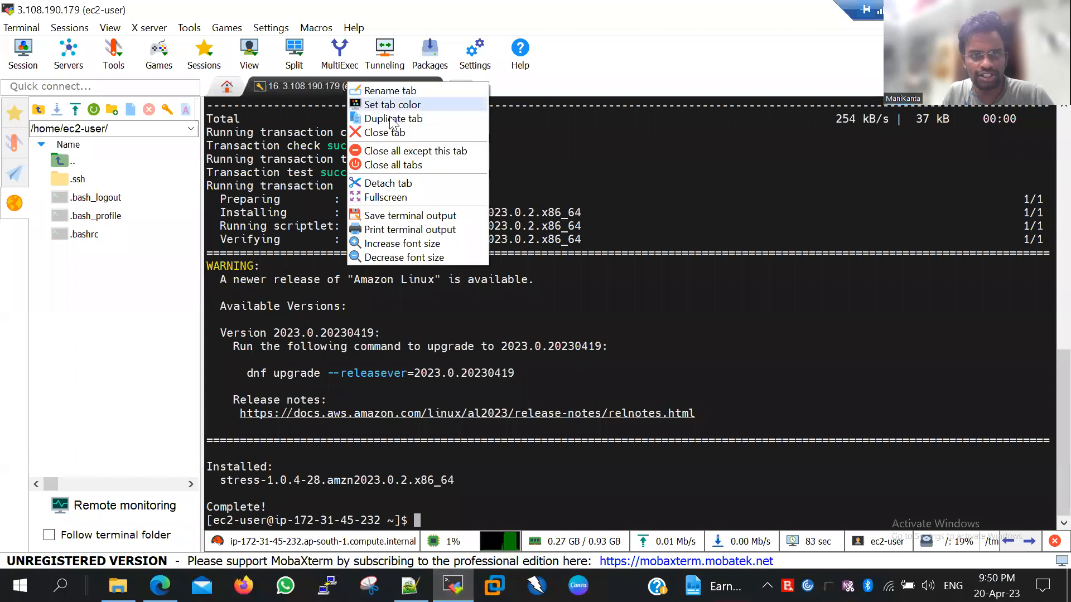
click(389, 119)
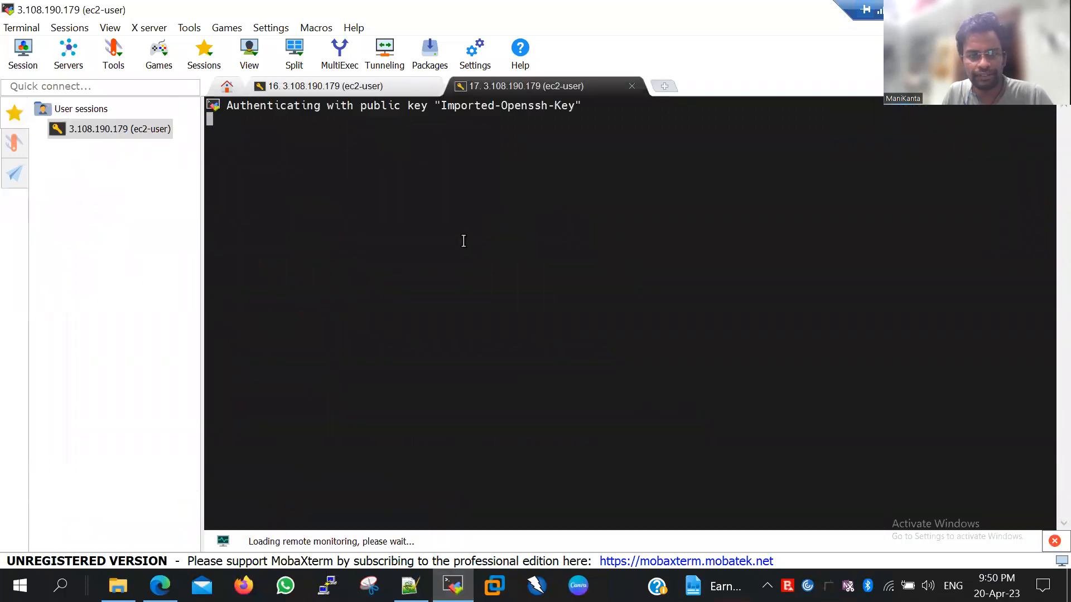
text(top)
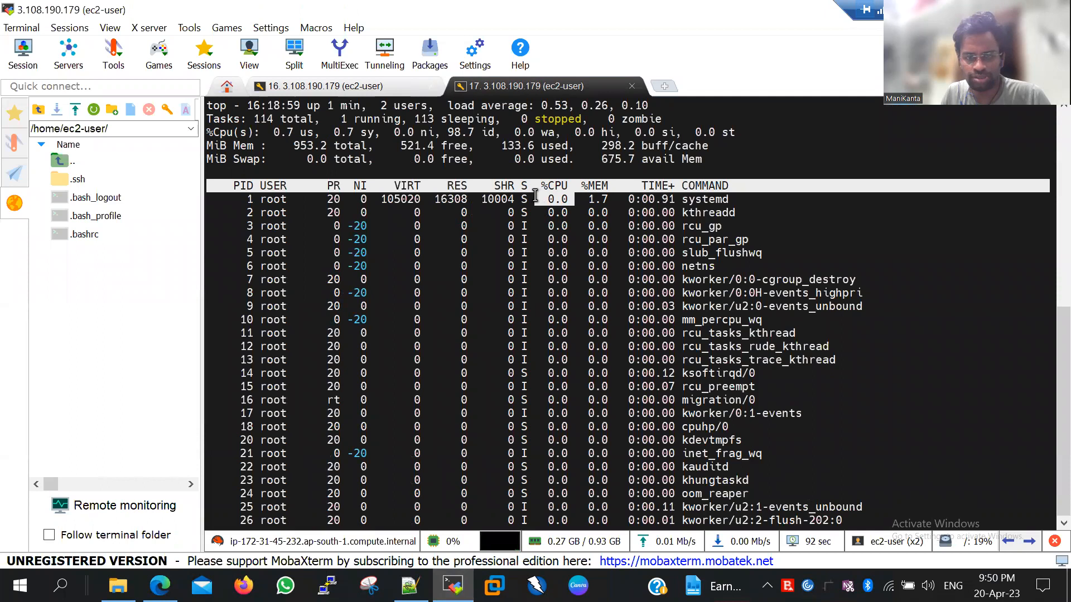
Return to the first SSH session and copy the command "stress --cpu 1 --timeout 500" from the Notepad++ notes.
click(333, 86)
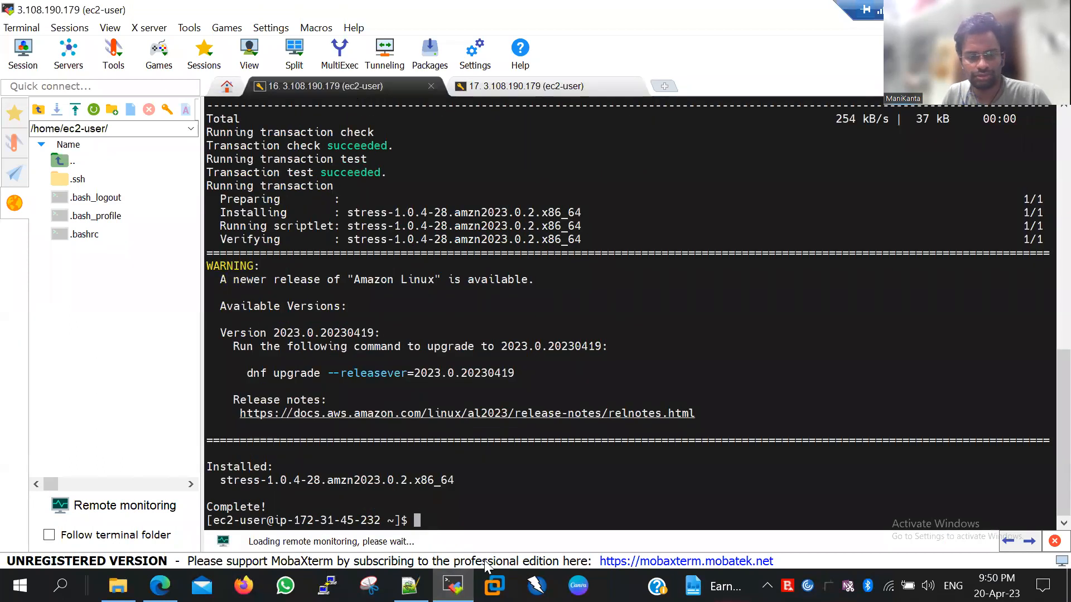
click(410, 586)
drag(249, 363, 58, 360)
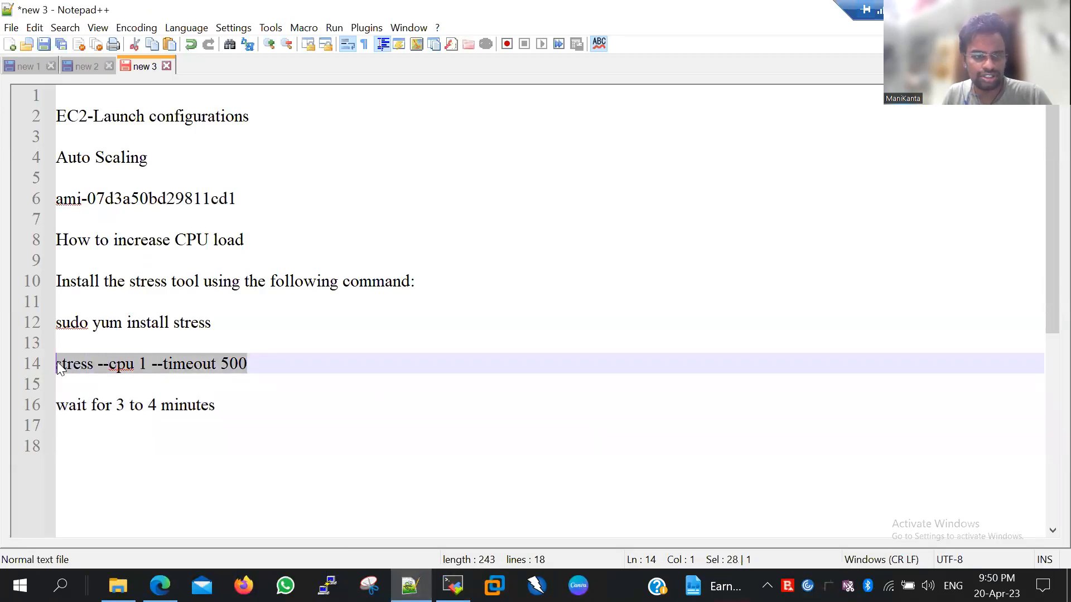
right_click(60, 368)
click(98, 50)
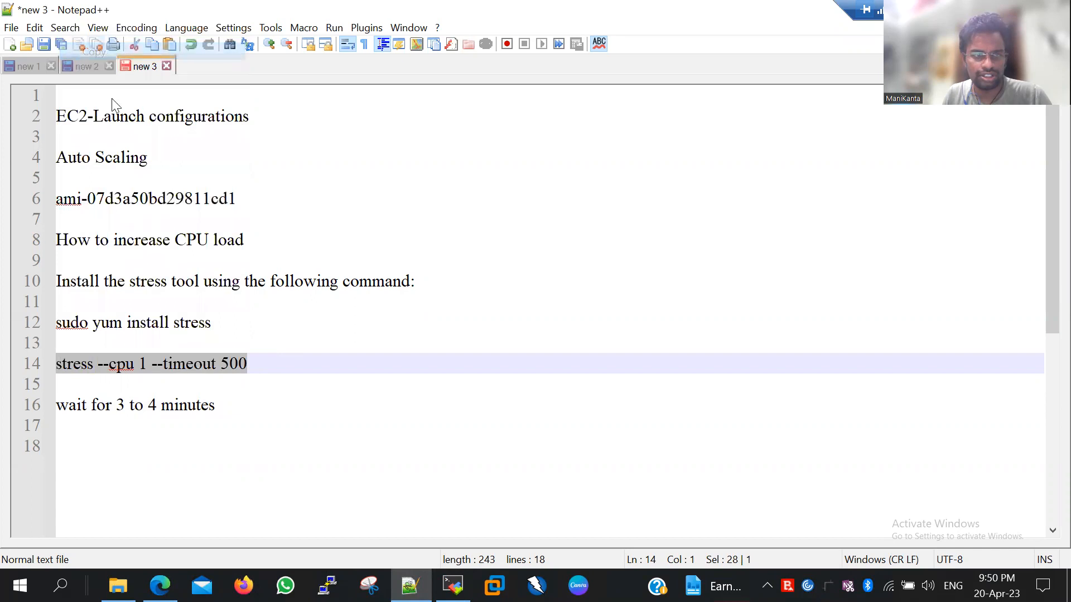
Run "stress --cpu 1 --timeout 500" in the first SSH session and check the stress process's CPU usage in the session running top.
click(160, 586)
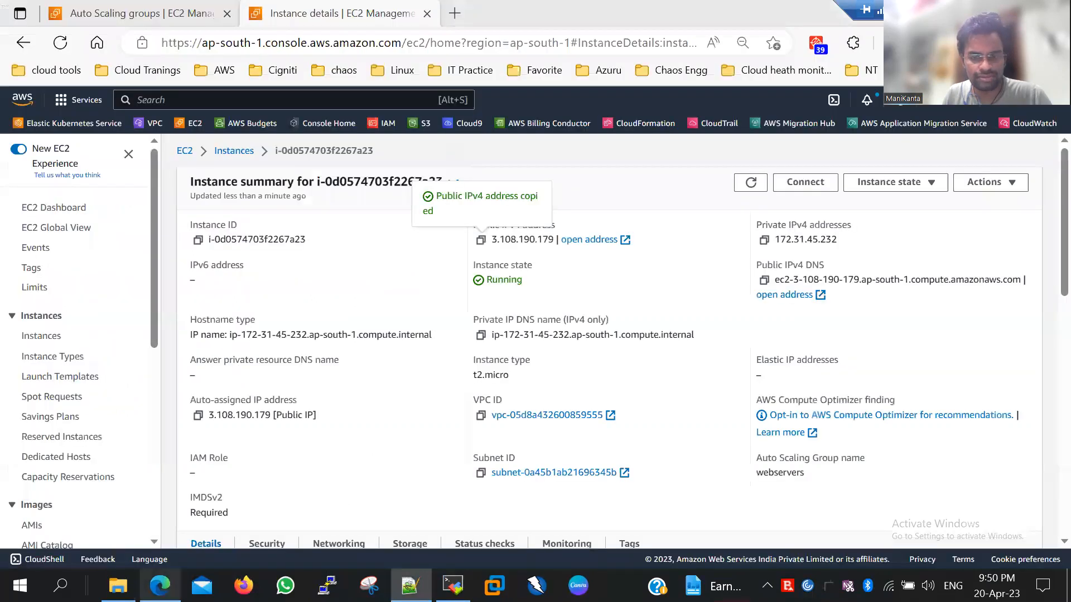
click(453, 585)
right_click(458, 494)
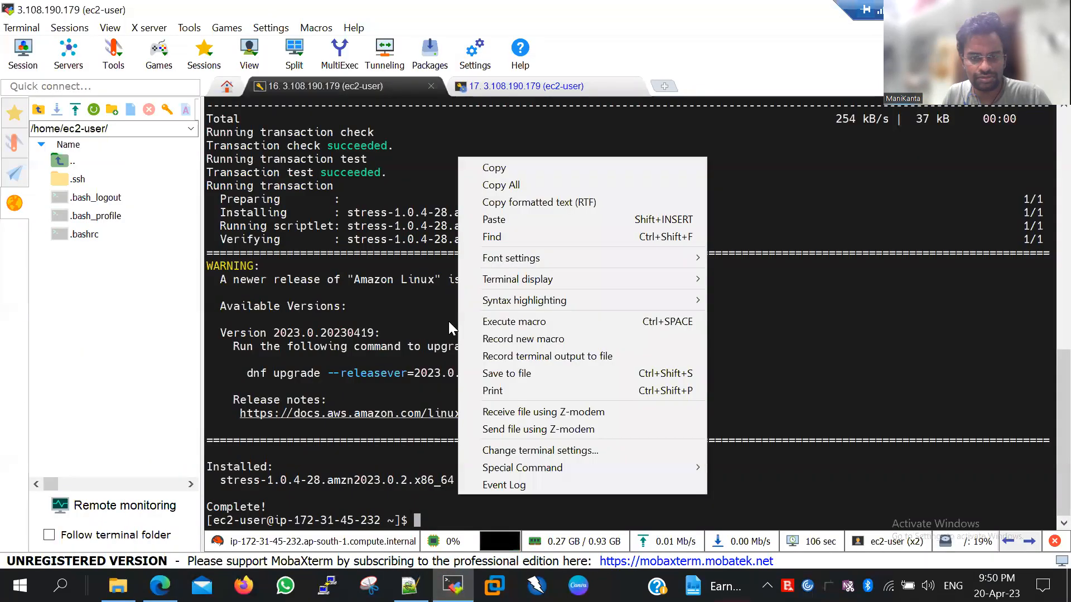
click(494, 221)
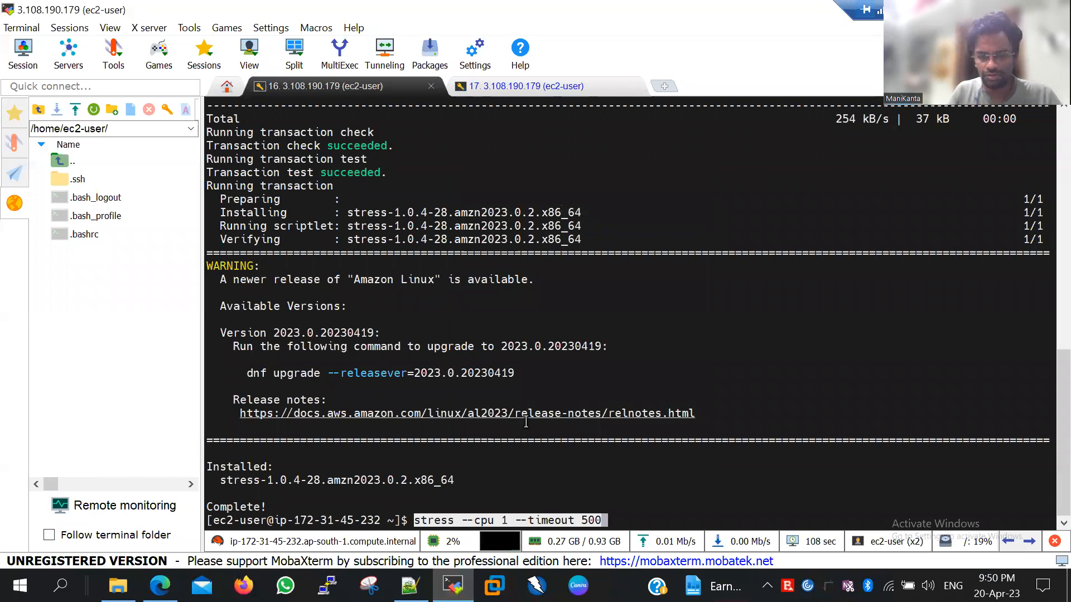
key(Return)
key(Return)
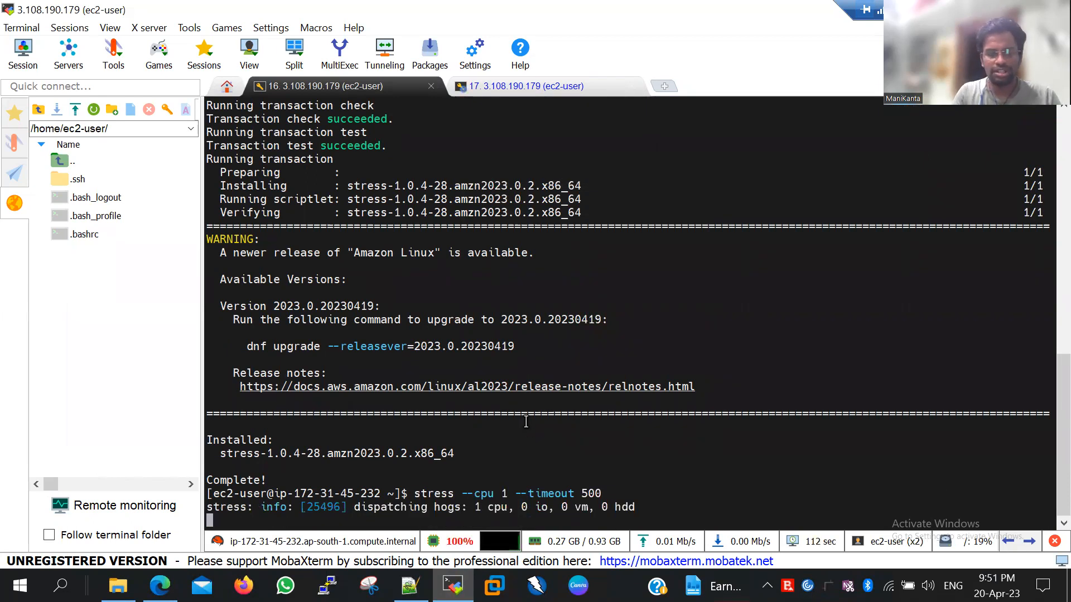
click(488, 86)
drag(540, 199, 570, 200)
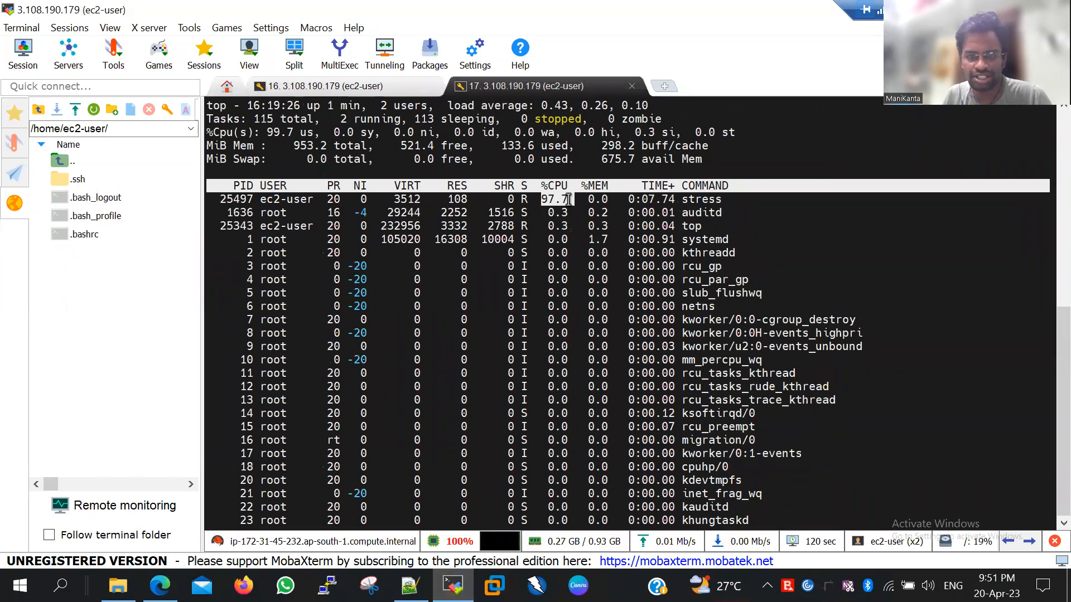
Switch to the Auto Scaling groups browser tab, list the running EC2 instances there and shrink the instance details pane.
click(160, 585)
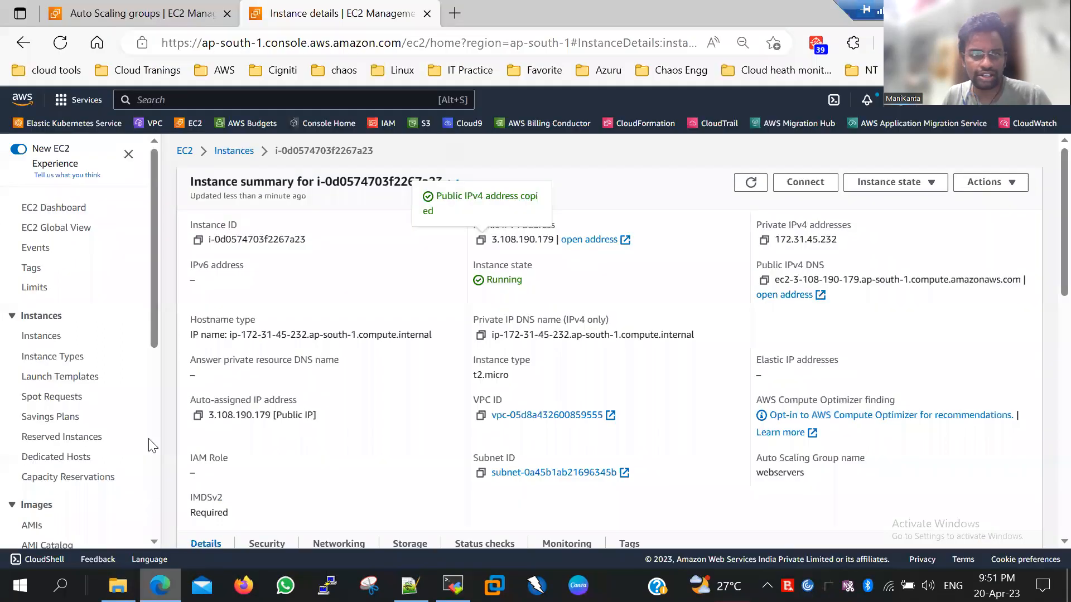
click(175, 14)
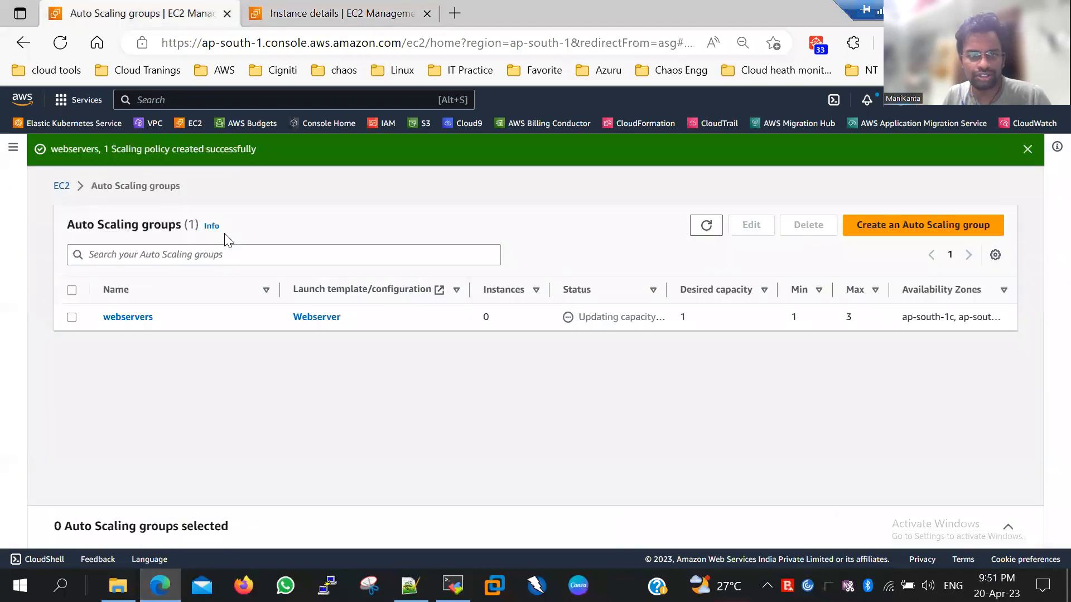
click(61, 187)
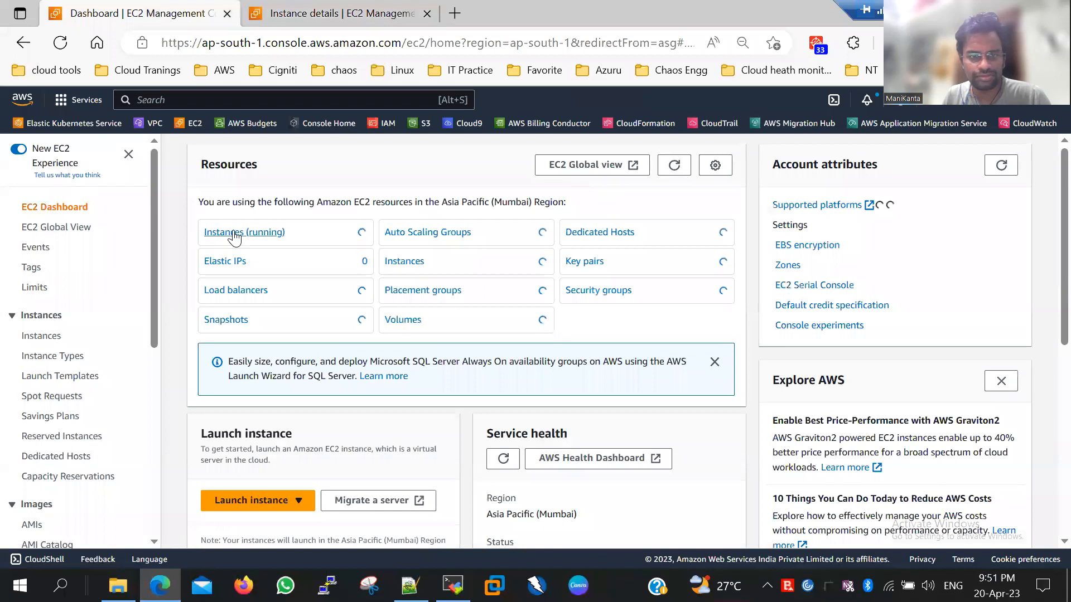
click(234, 234)
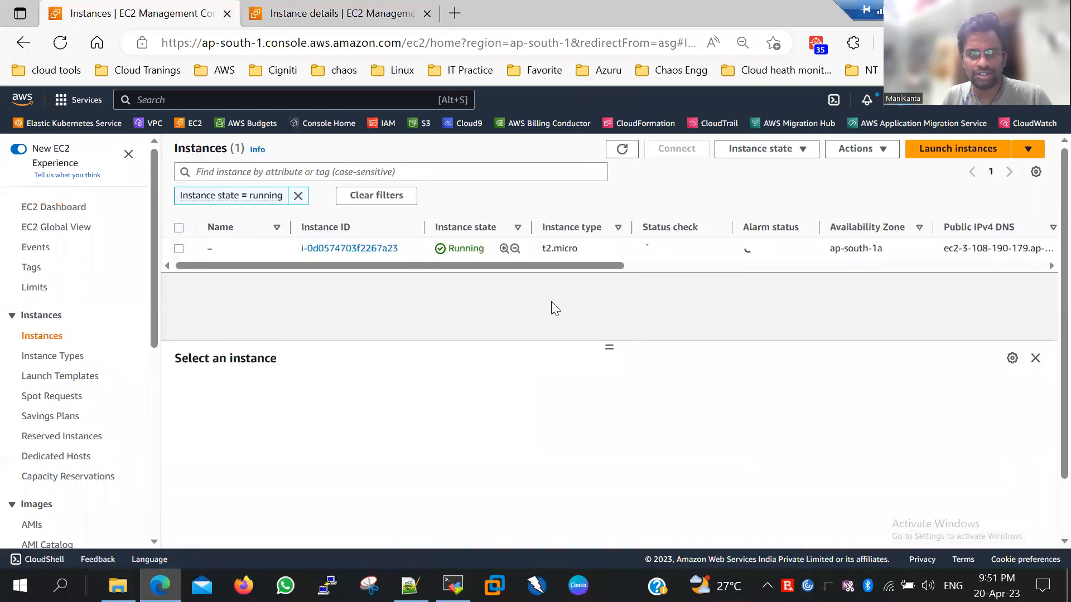
drag(608, 340, 610, 464)
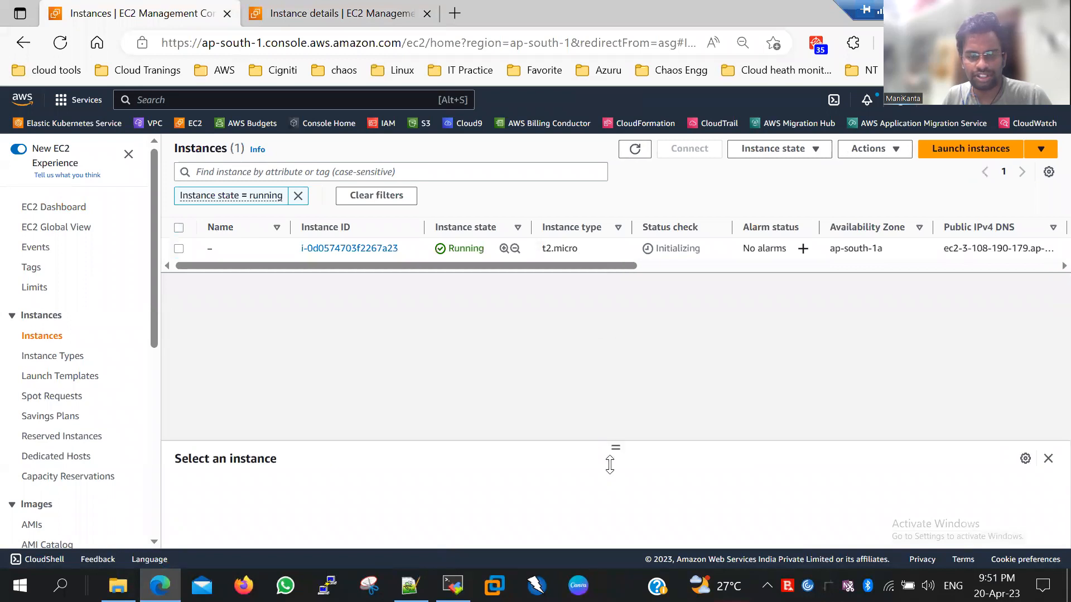
Refresh the list of running EC2 instances and remove its "Instance state = running" filter.
double_click(455, 255)
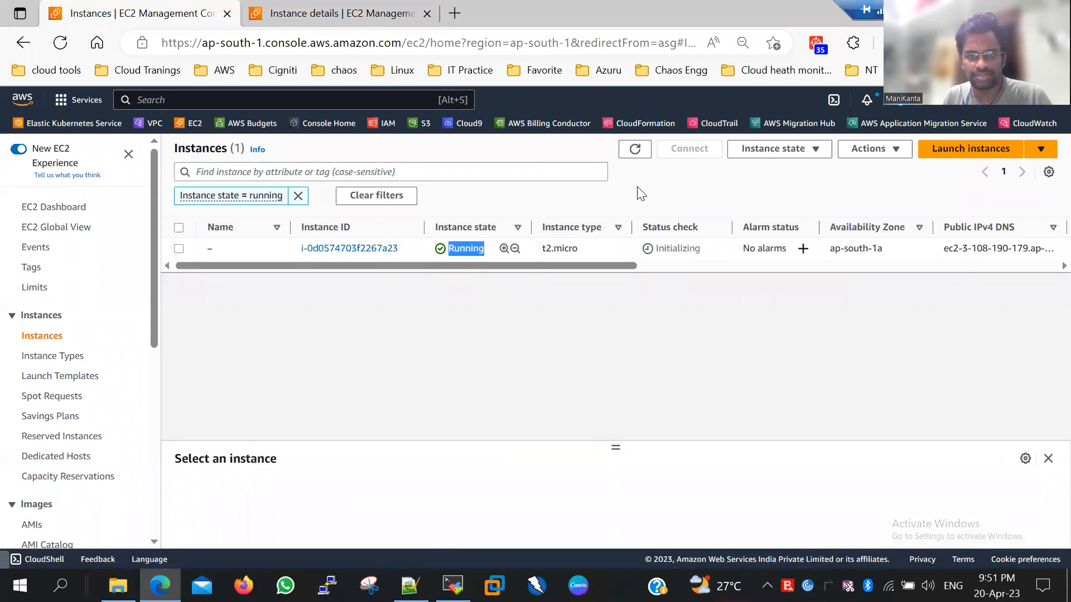
click(634, 150)
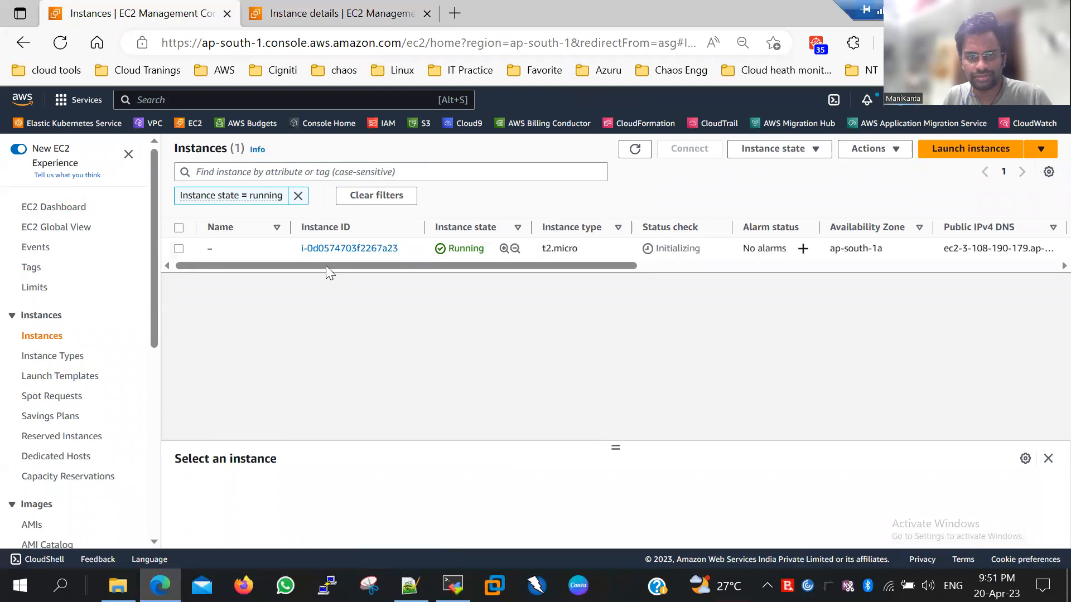
click(296, 197)
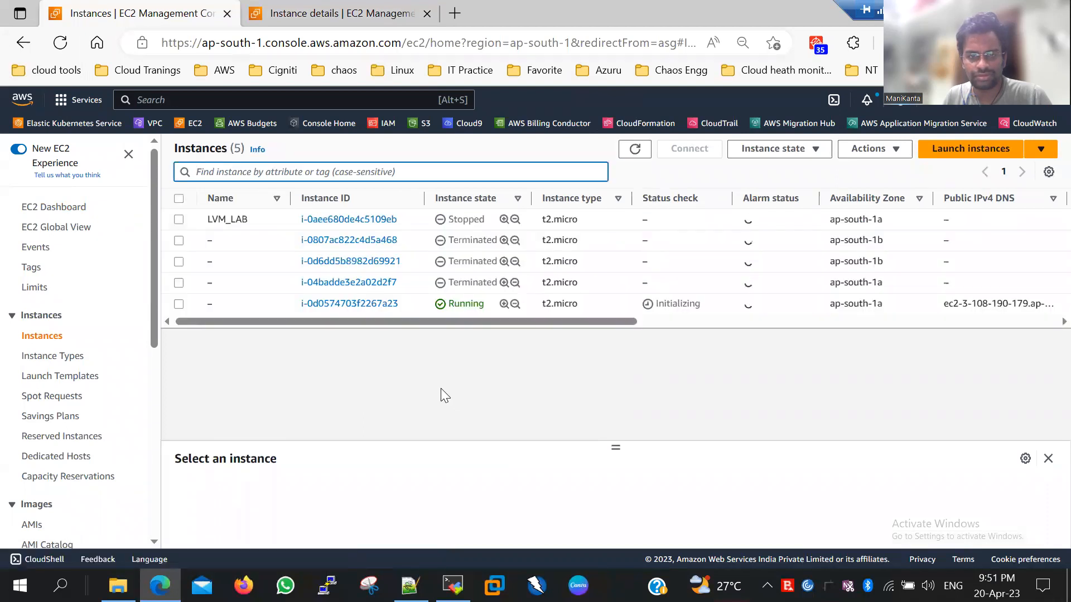
Refresh the unfiltered EC2 instance list repeatedly to watch for instances launched by the Auto Scaling group.
click(634, 150)
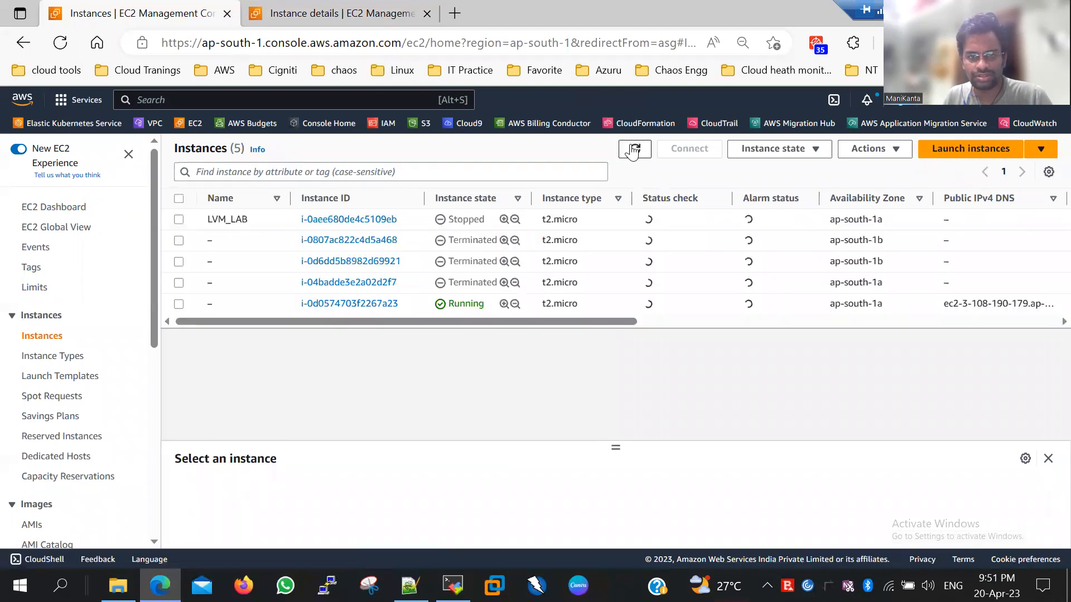
click(635, 150)
click(633, 151)
click(633, 151)
click(637, 149)
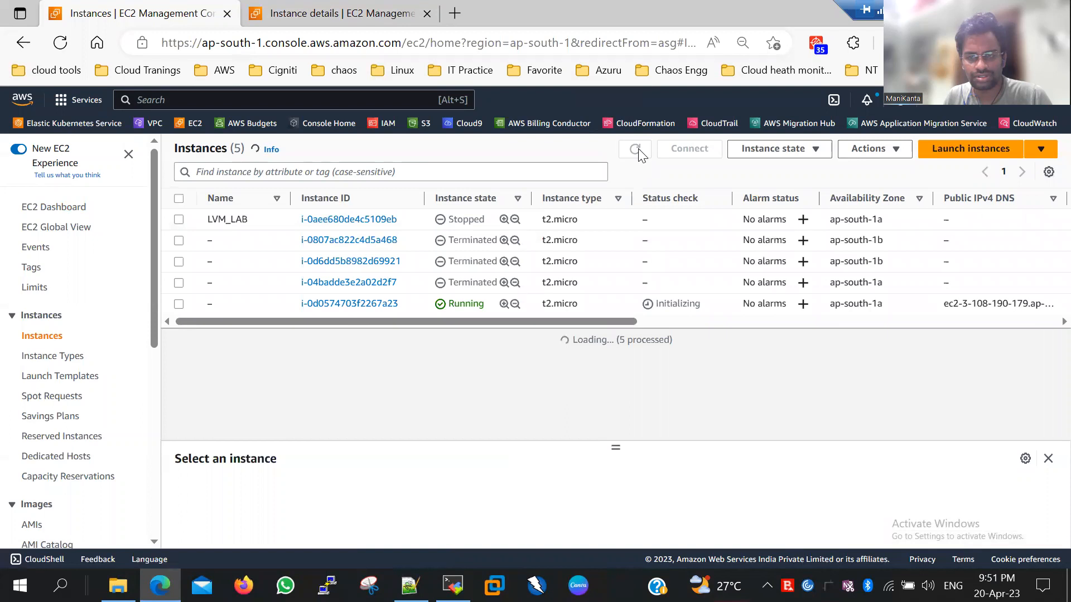
click(640, 149)
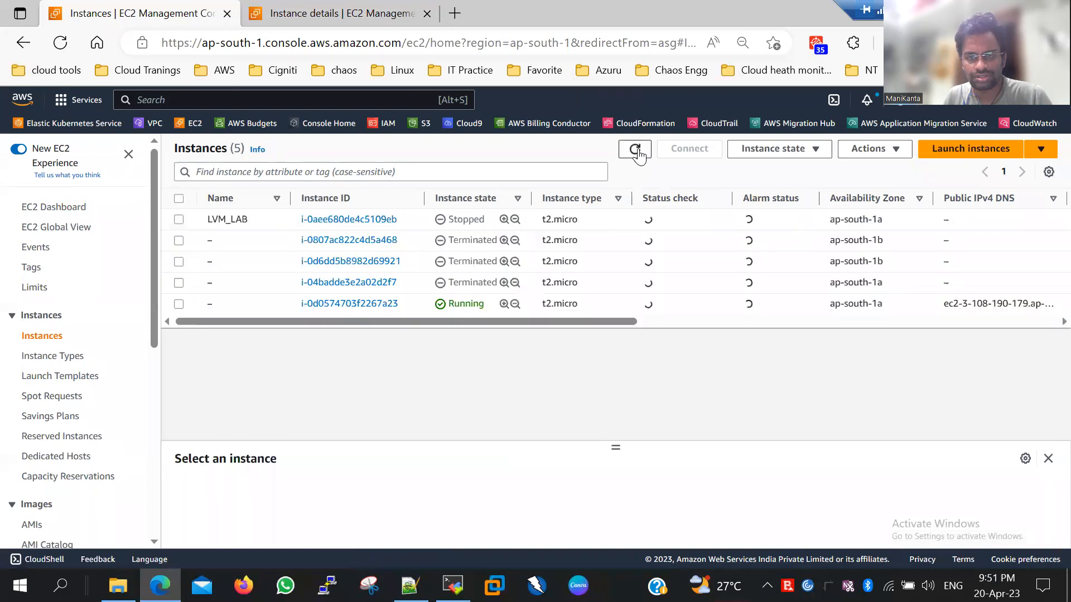
click(638, 150)
click(637, 150)
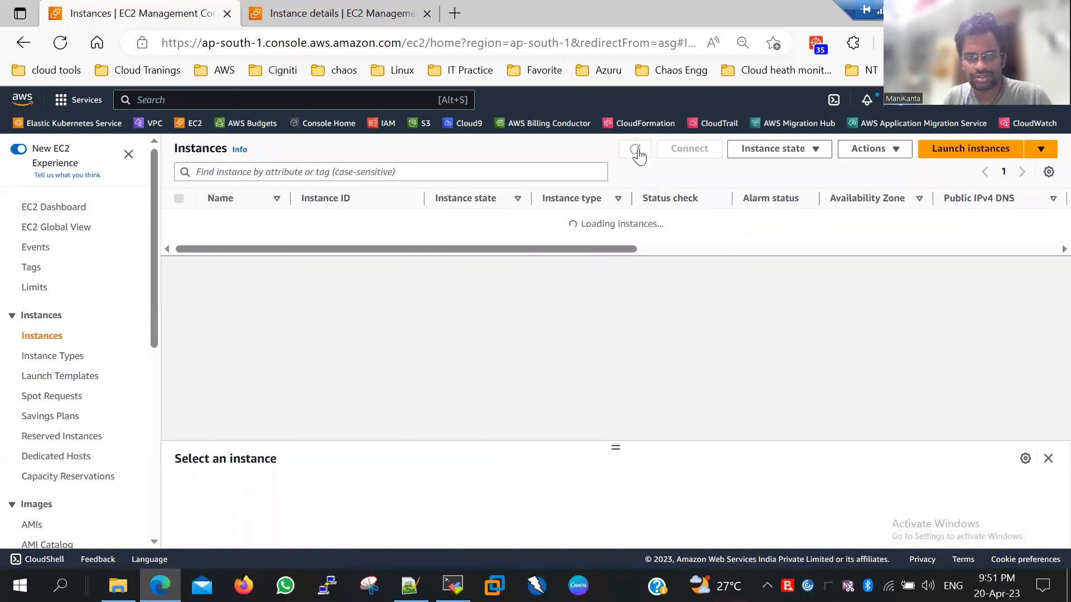
click(636, 150)
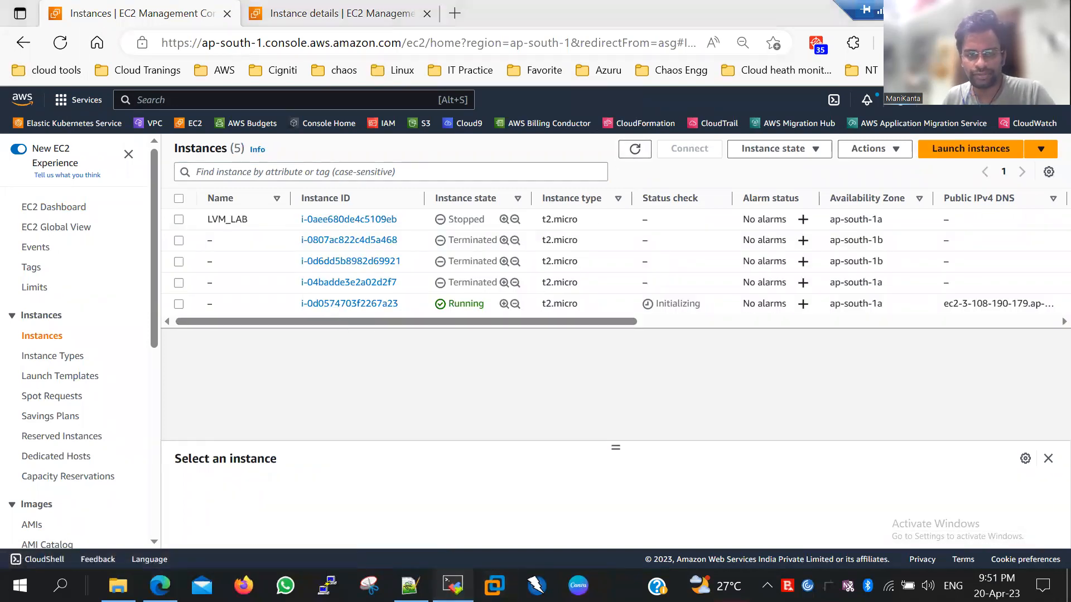
Switch to MobaXterm, check the stress process's CPU usage in top, and return to the EC2 instance list in the browser.
click(452, 585)
drag(543, 203, 556, 203)
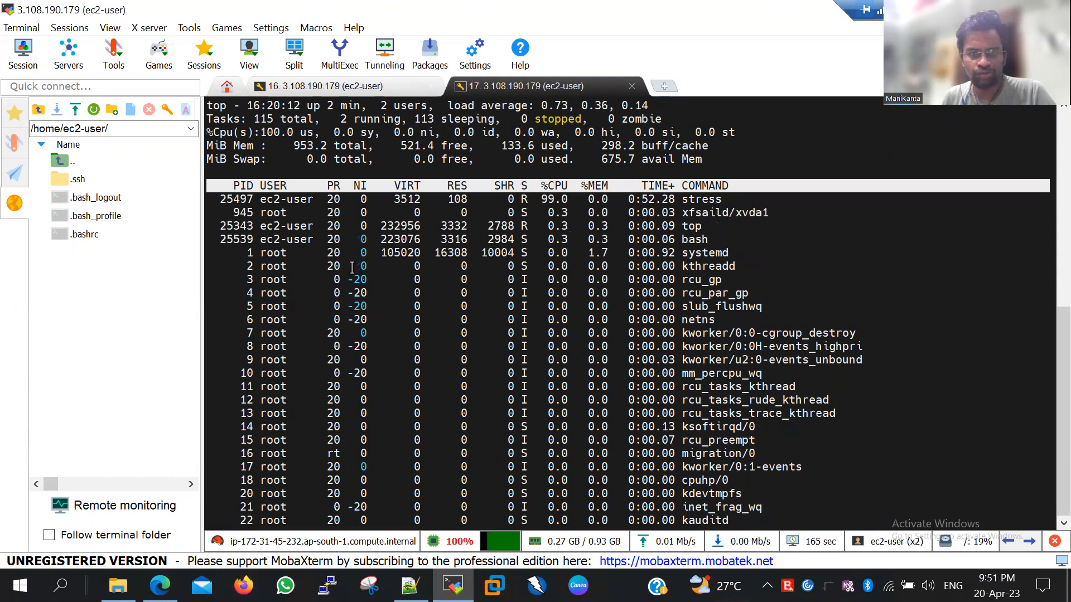
key(alt+Tab)
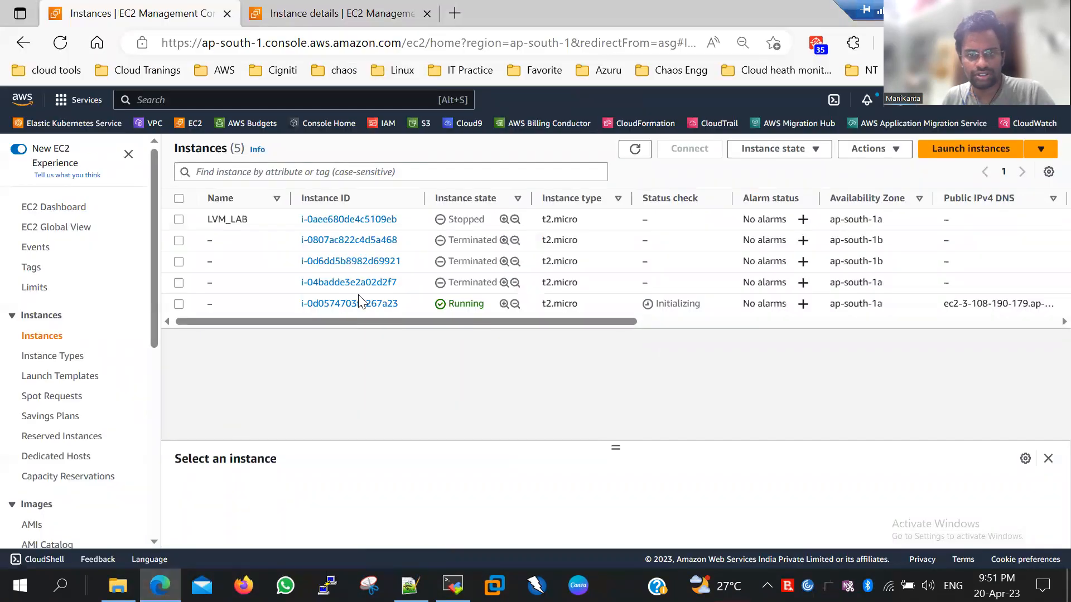
Keep refreshing the EC2 instance list to check the instance states and status checks for a scale-out.
click(626, 156)
click(635, 150)
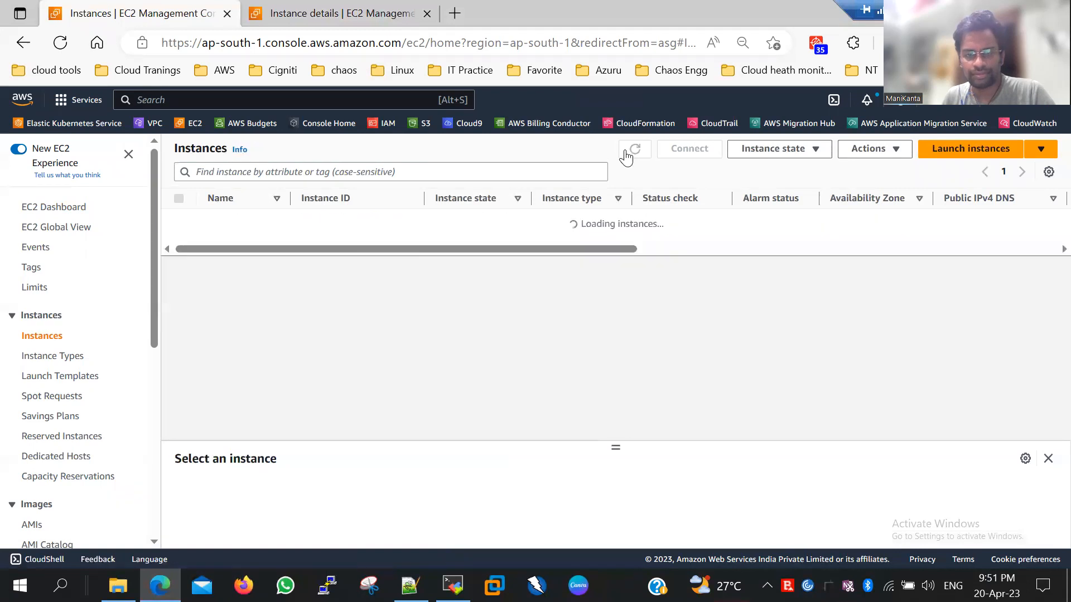
click(627, 153)
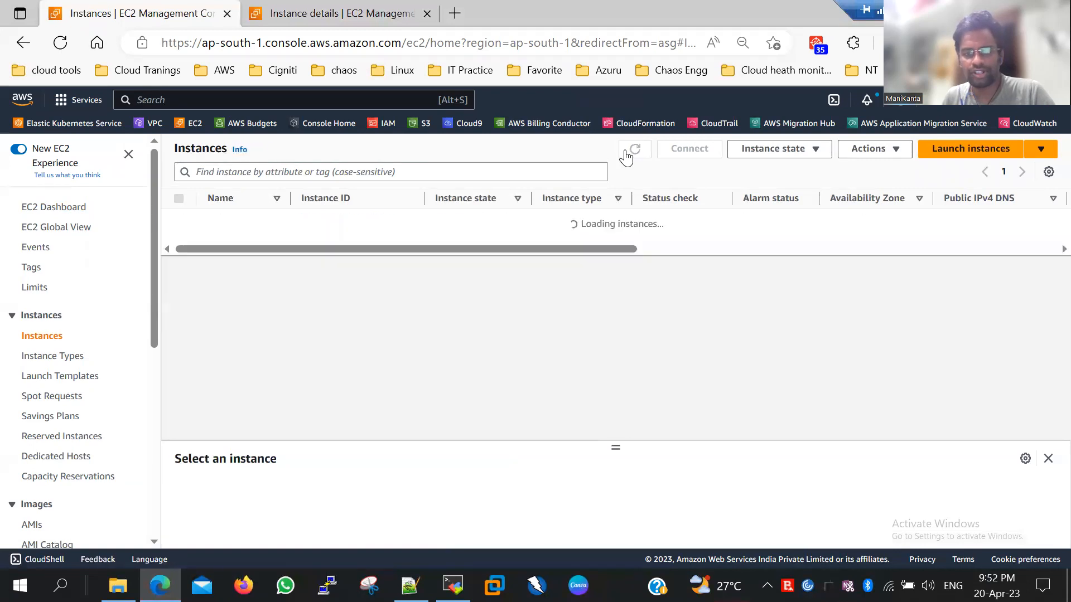
click(627, 154)
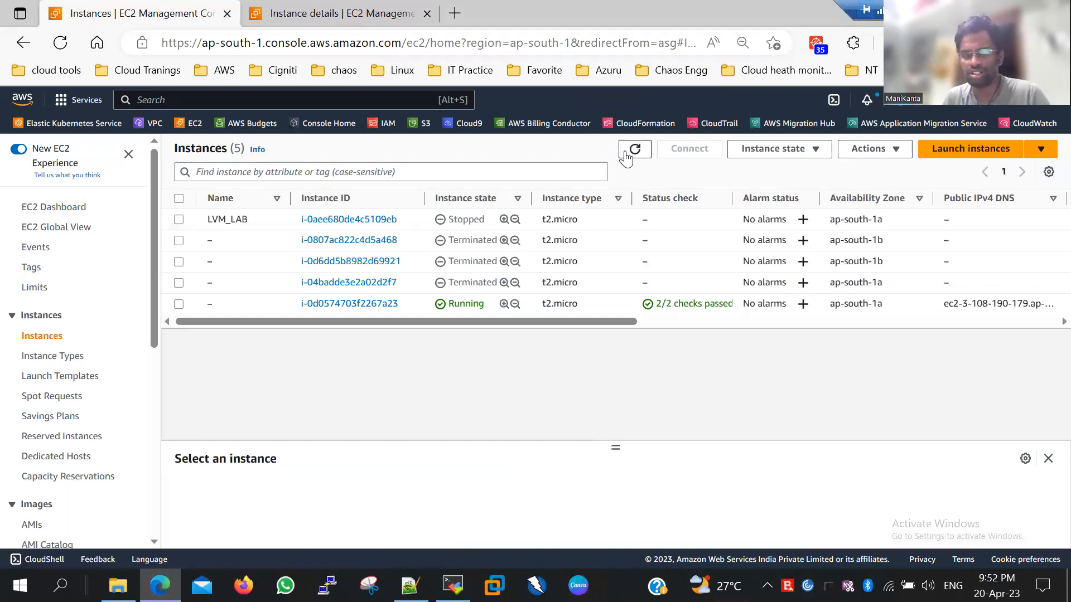
click(627, 156)
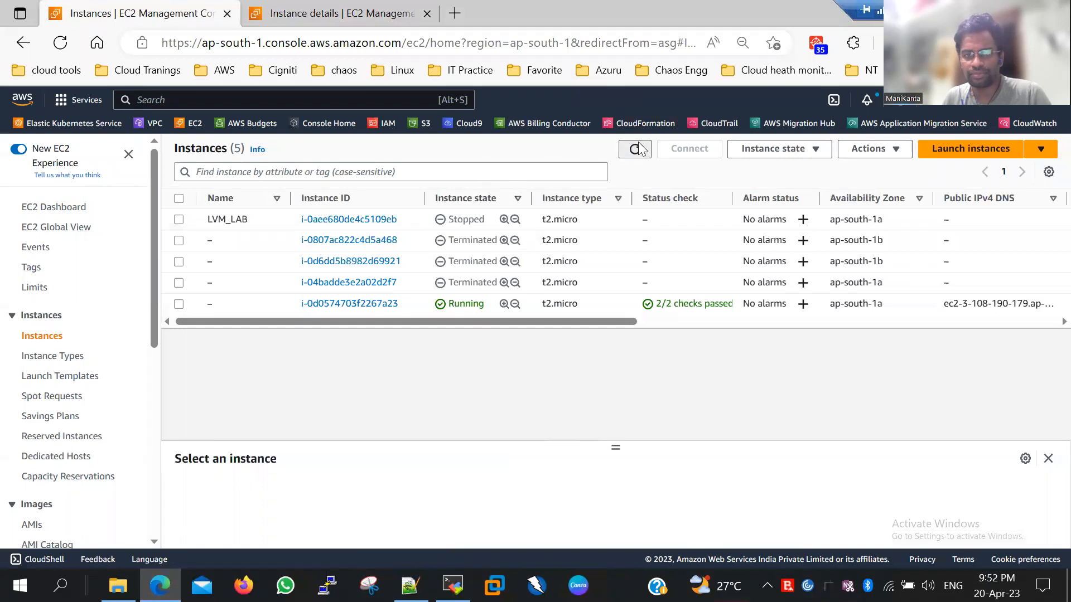
click(636, 149)
click(637, 150)
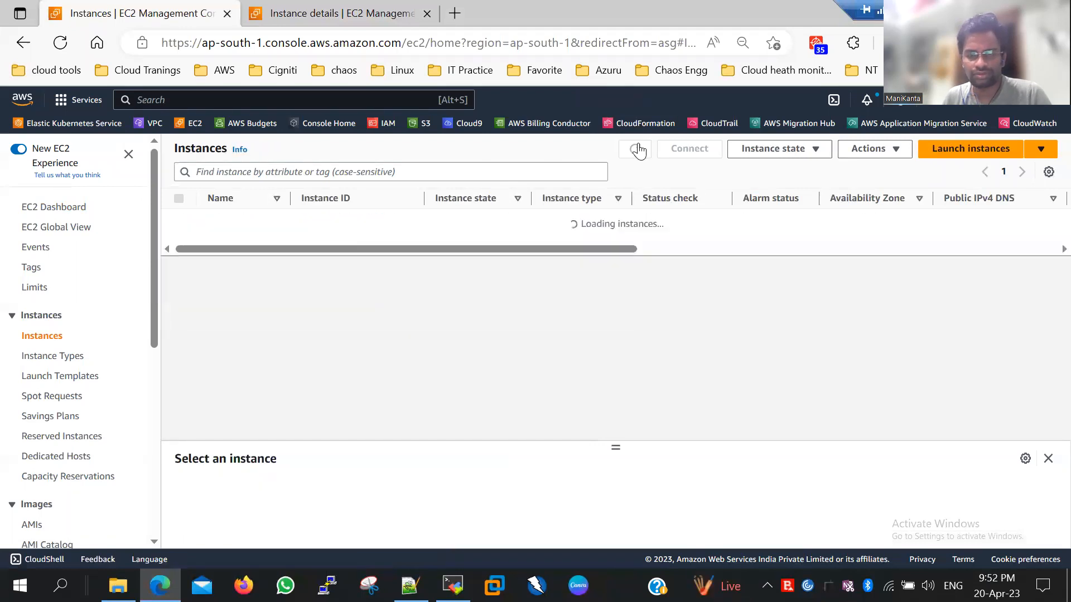
click(639, 149)
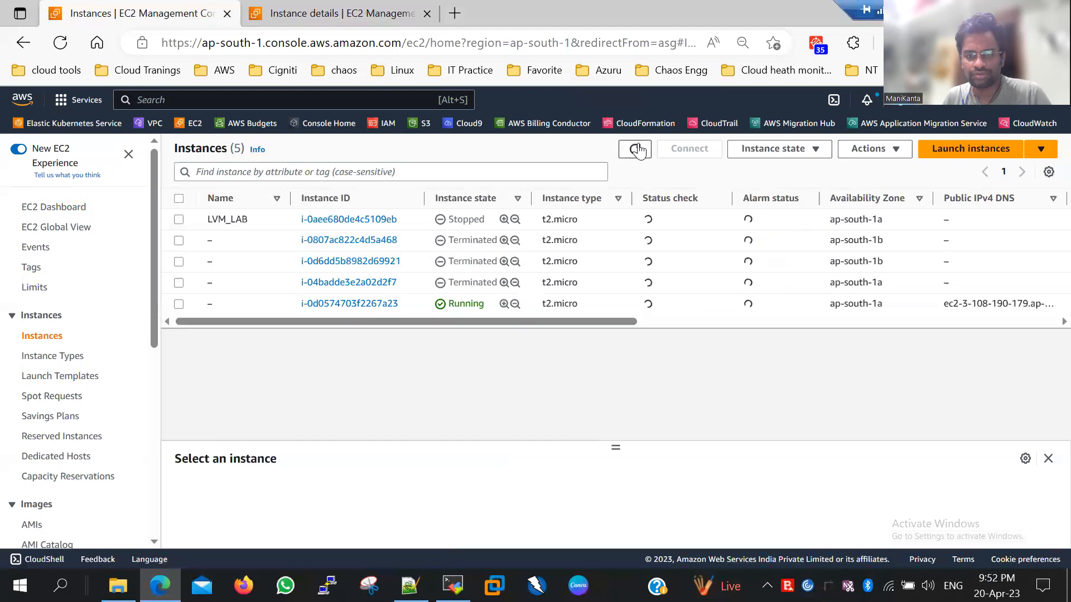
click(639, 150)
click(639, 150)
click(640, 149)
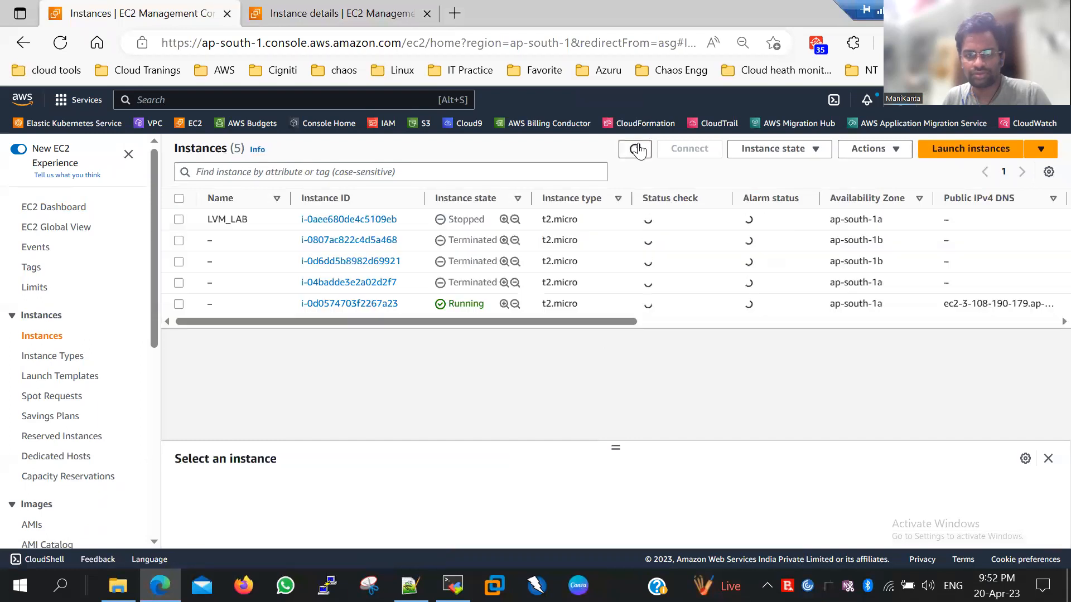
click(639, 150)
Switch to the instance details browser tab, go to the Auto Scaling groups and open the webservers group for editing.
click(357, 14)
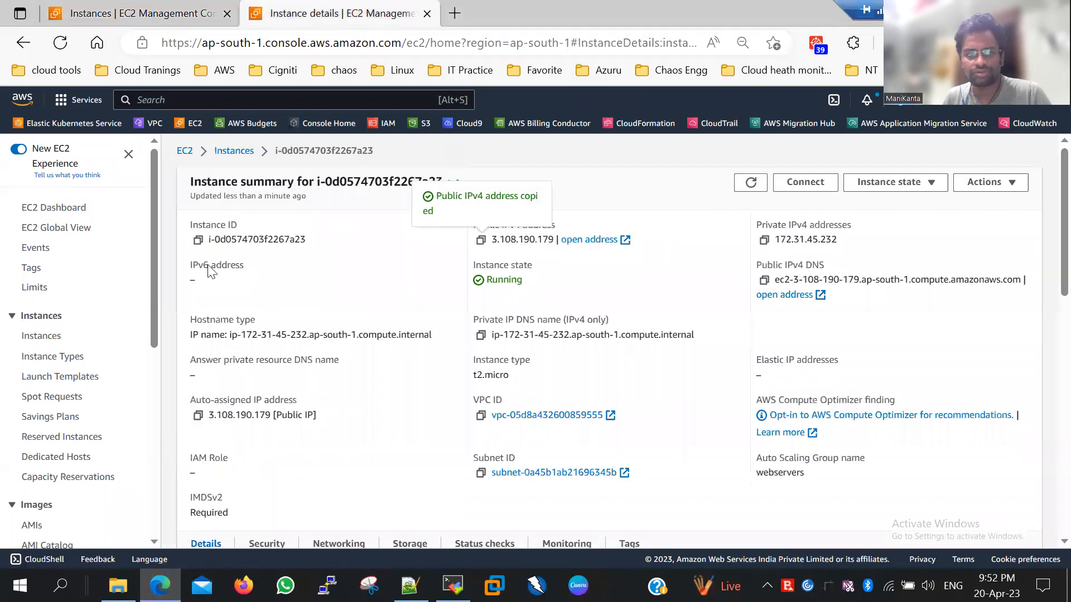
scroll(23, 471, down, 7)
click(71, 495)
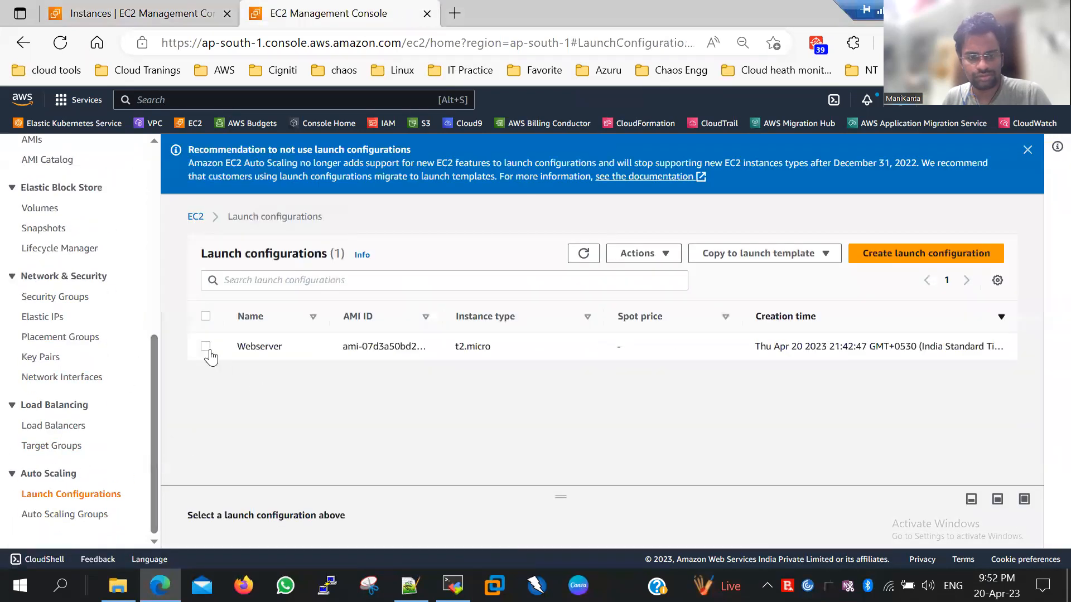
click(205, 347)
click(82, 516)
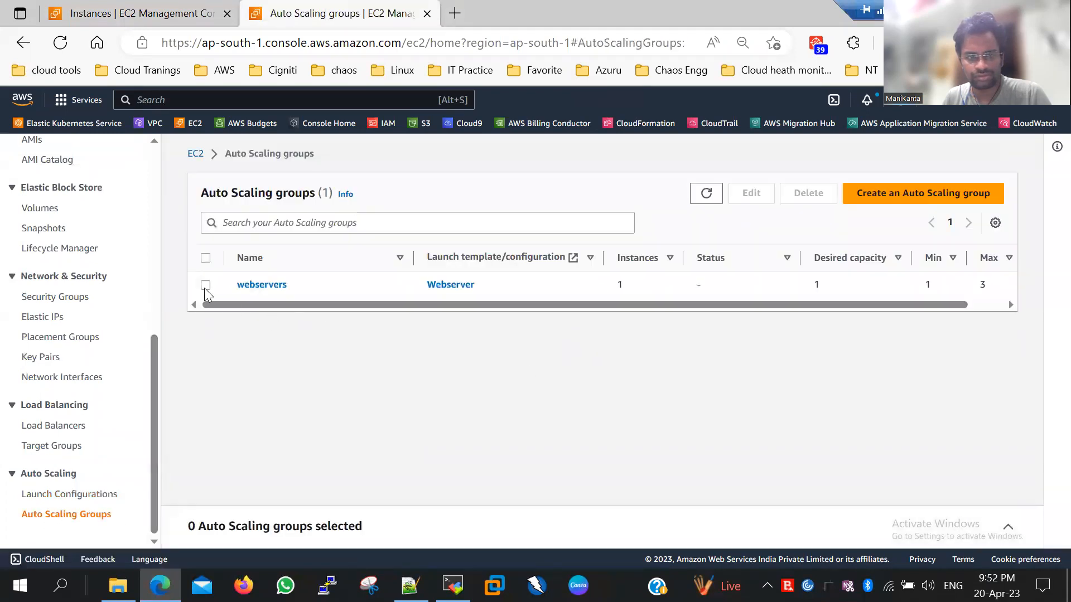
click(206, 285)
click(750, 195)
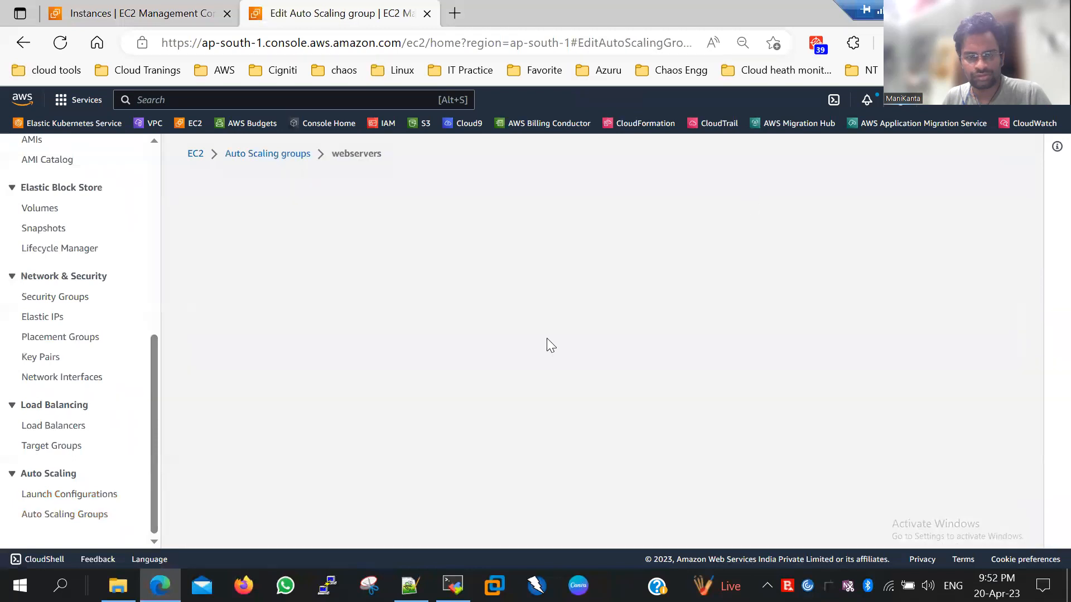
Examine the webservers group's default cooldown, instance warmup and health check grace period settings.
scroll(474, 343, down, 3)
scroll(492, 346, down, 20)
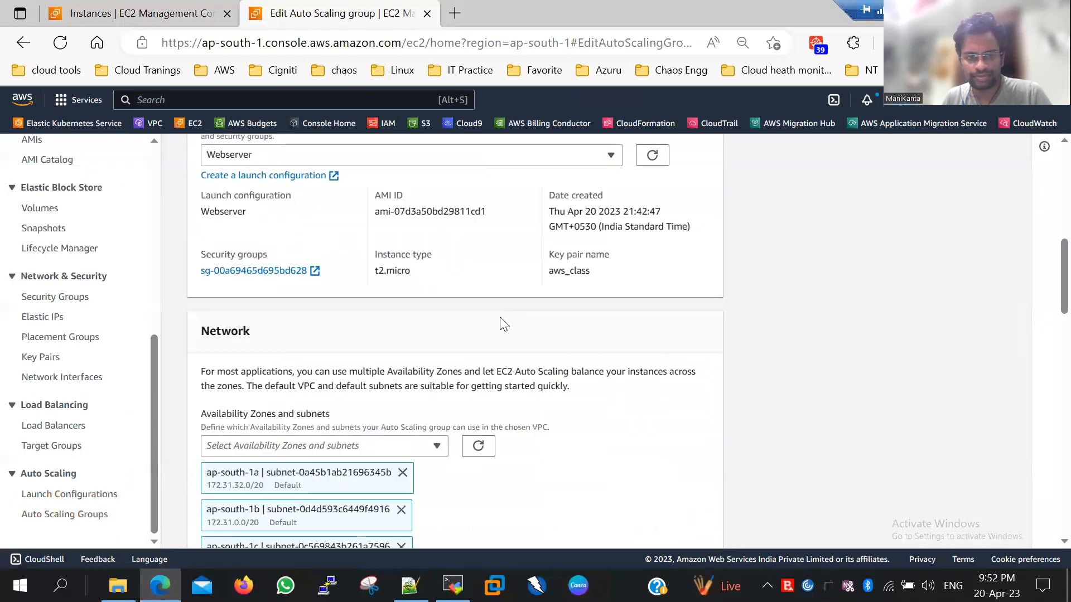
scroll(503, 325, down, 8)
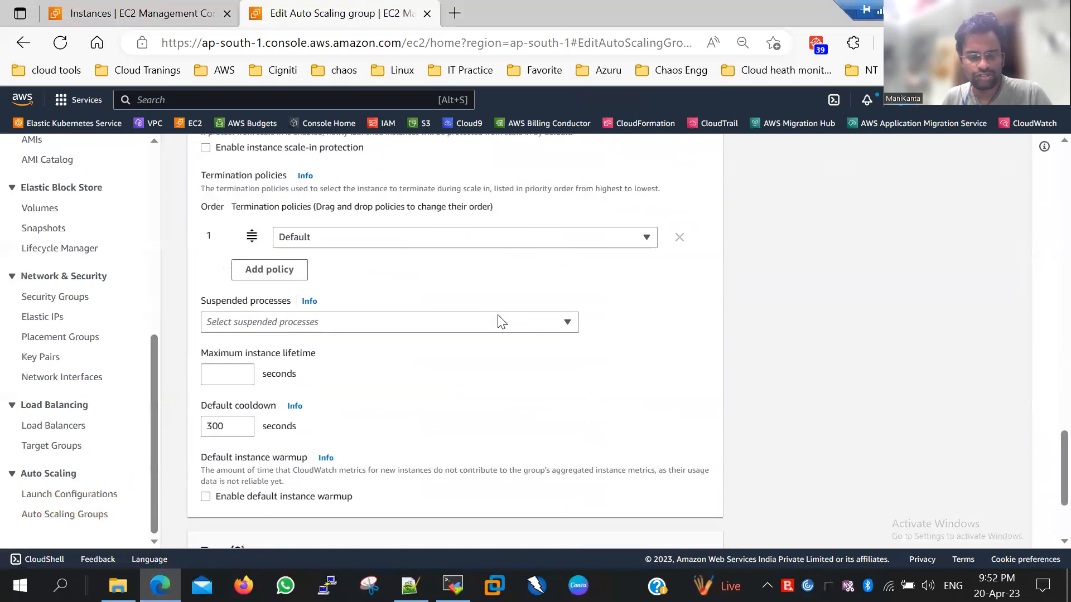
scroll(502, 322, up, 1)
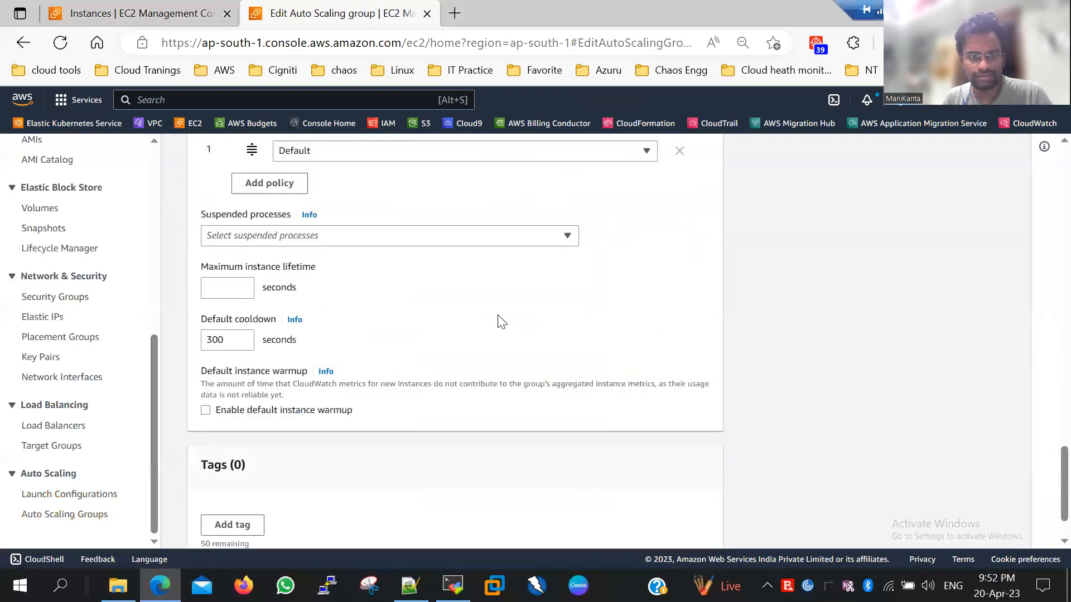
scroll(501, 322, up, 7)
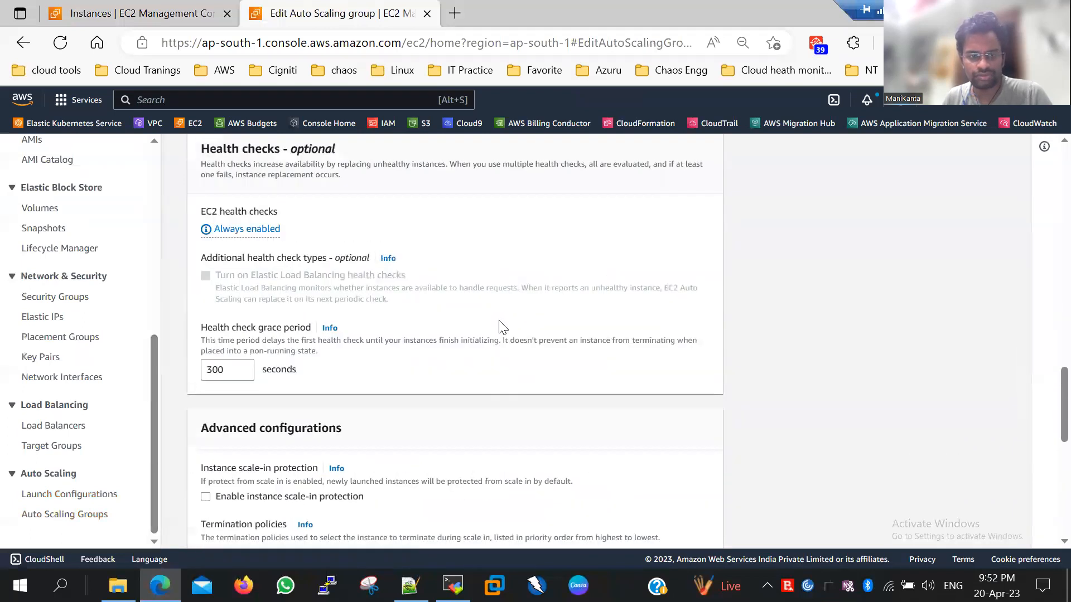
scroll(503, 327, up, 1)
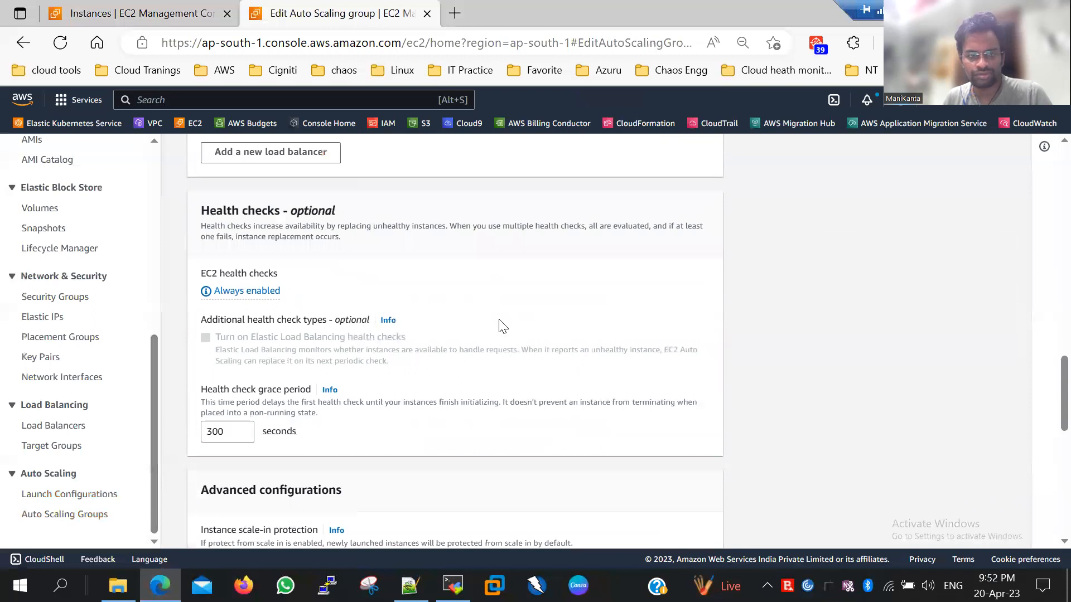
Return to the Instances browser tab and refresh the list repeatedly to look for newly launched instances.
click(168, 14)
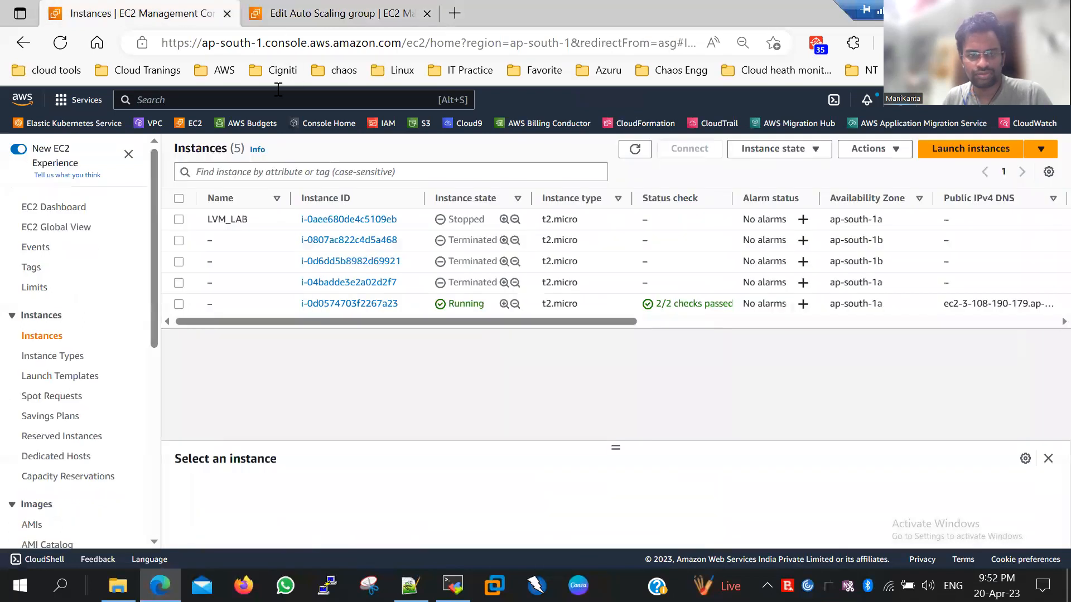
click(633, 158)
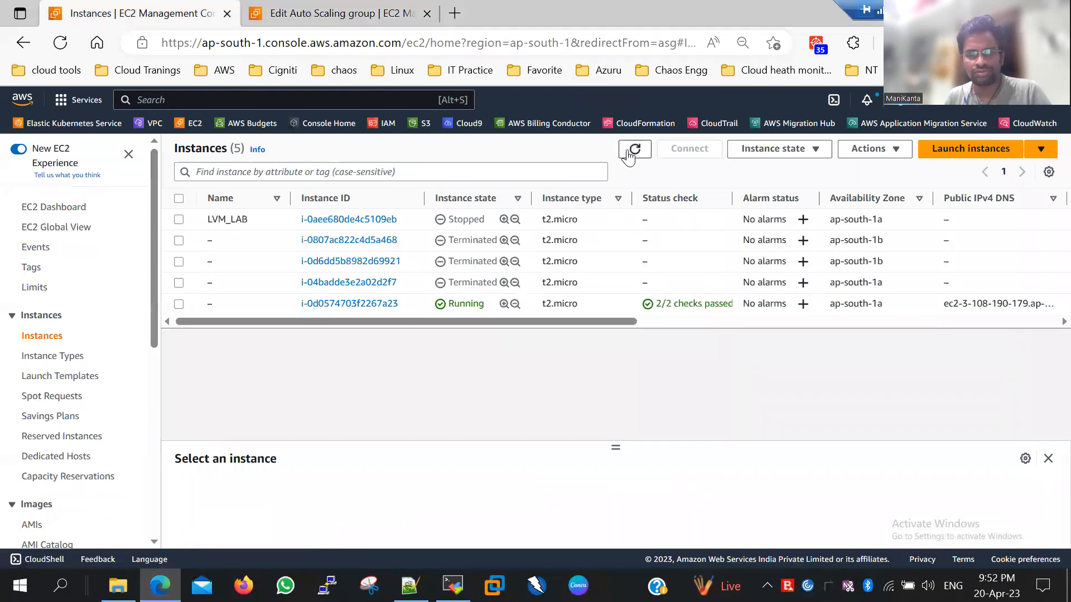
click(633, 151)
click(629, 155)
click(635, 150)
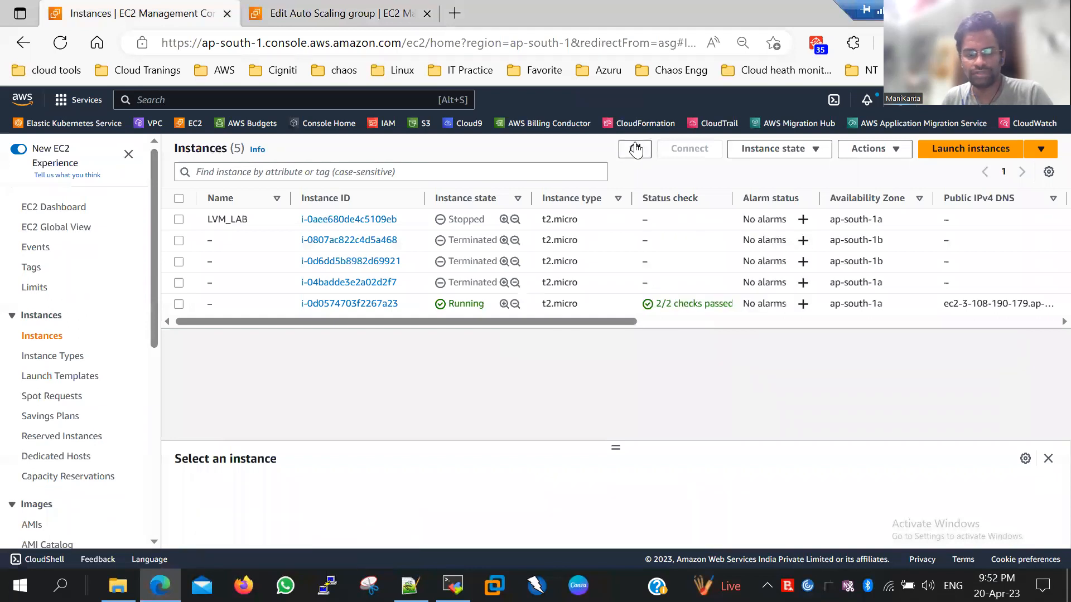
click(635, 150)
click(635, 149)
click(636, 150)
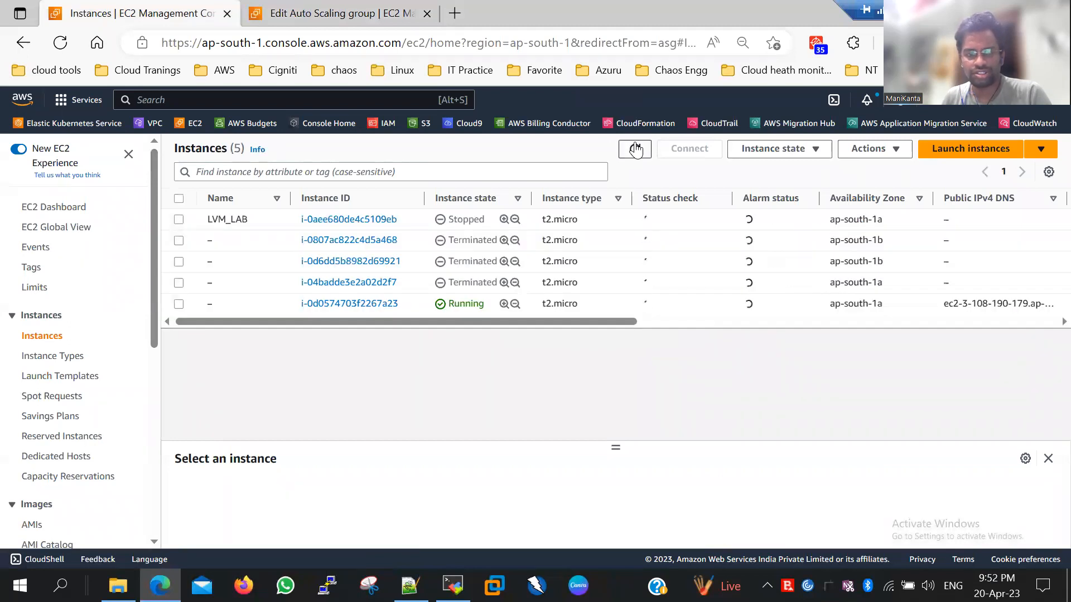
Recheck the webservers group's health check grace period in the edit tab, then go back to the instance list and refresh it.
click(334, 13)
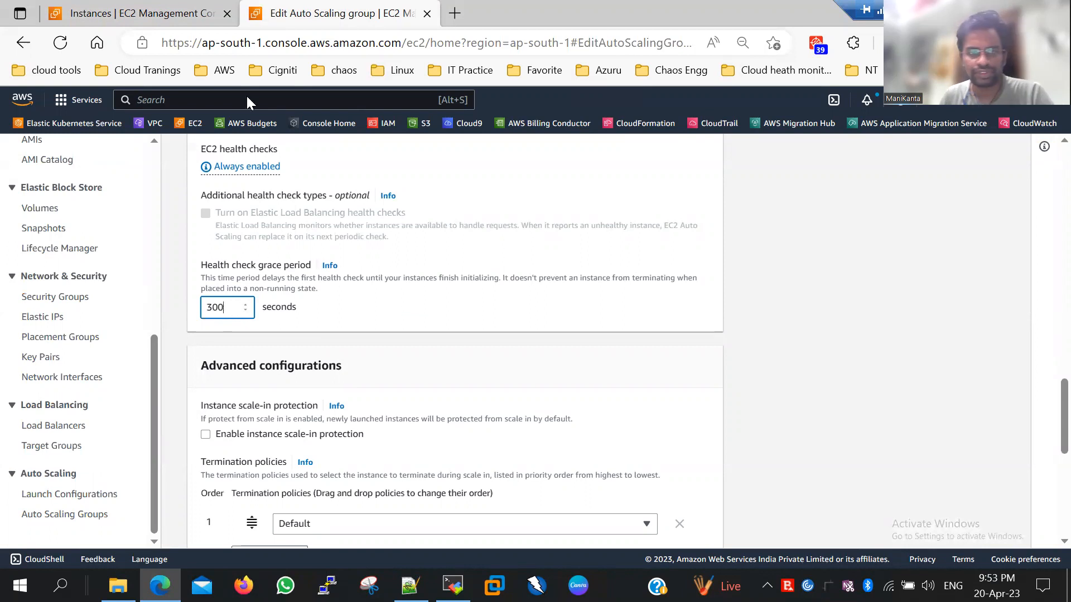
click(202, 11)
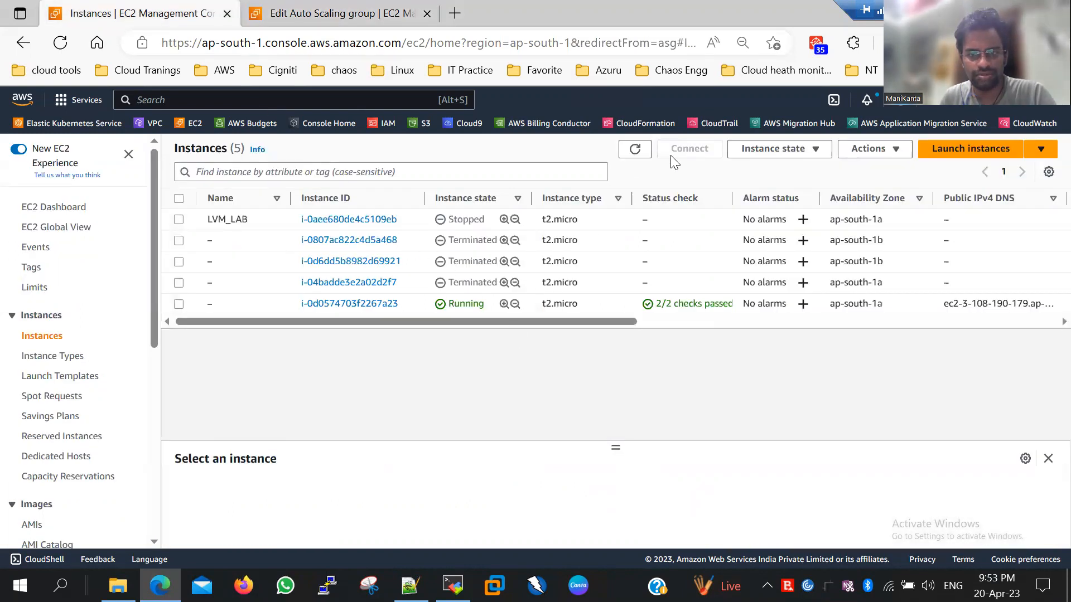
click(635, 149)
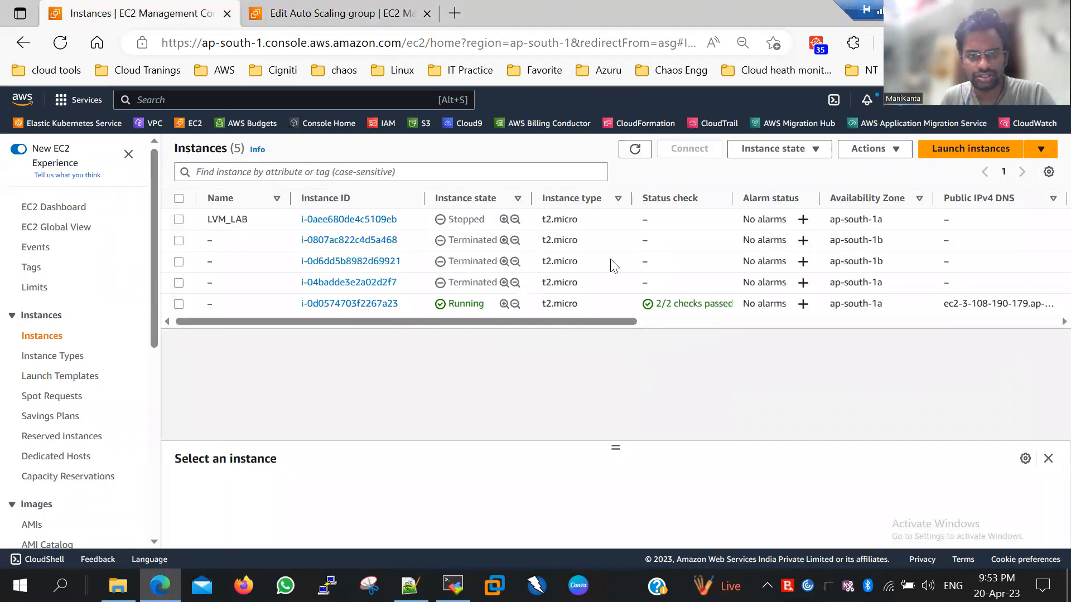
click(634, 149)
click(633, 150)
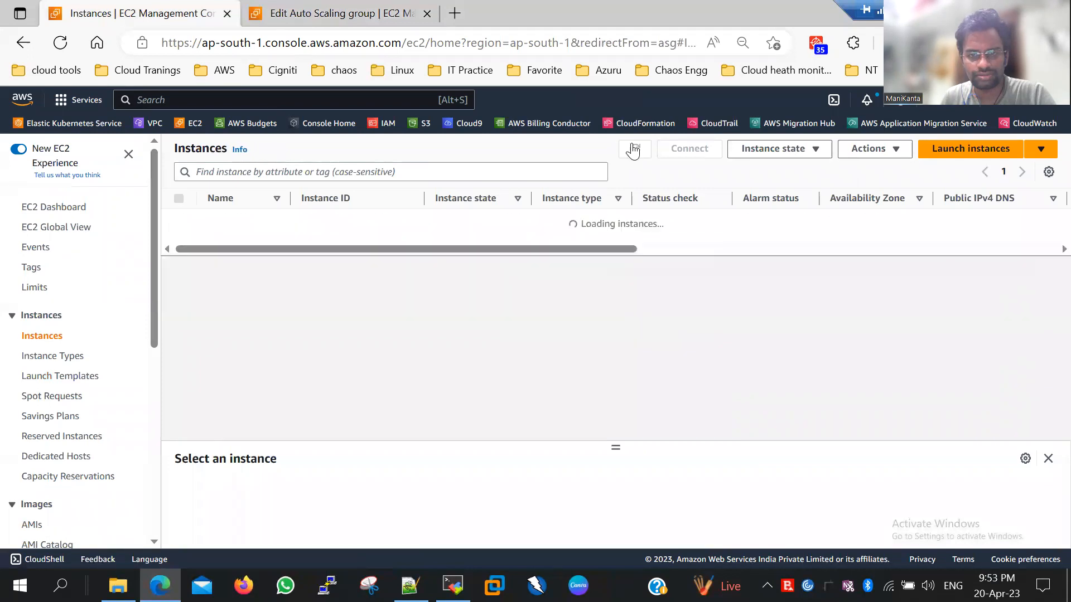
click(634, 150)
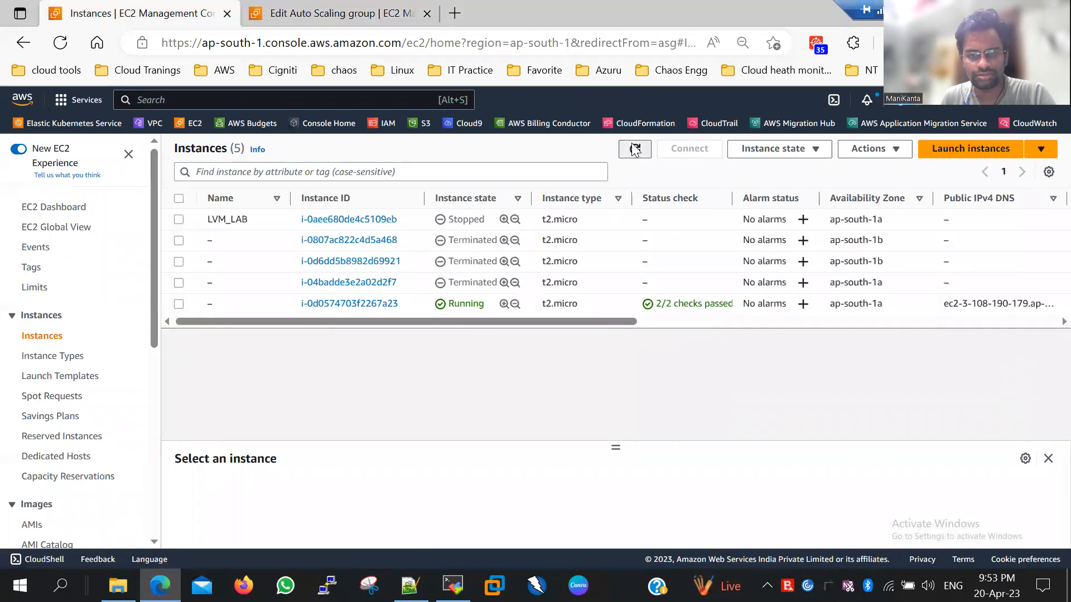
Refresh the EC2 instance list repeatedly to look for instances launched by the Auto Scaling group.
click(633, 150)
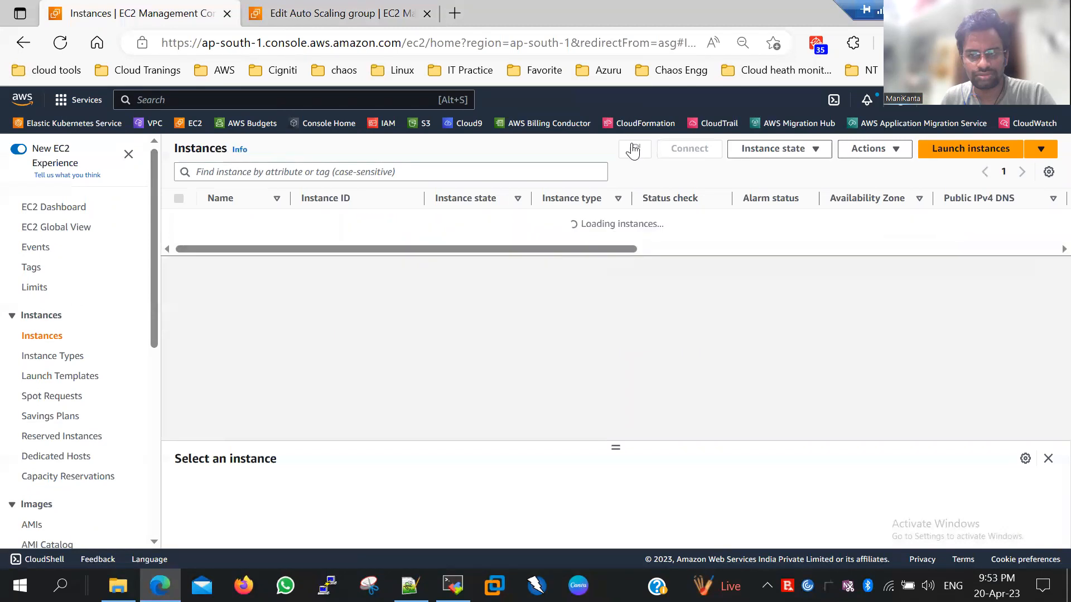
click(633, 149)
click(635, 150)
click(634, 149)
click(633, 150)
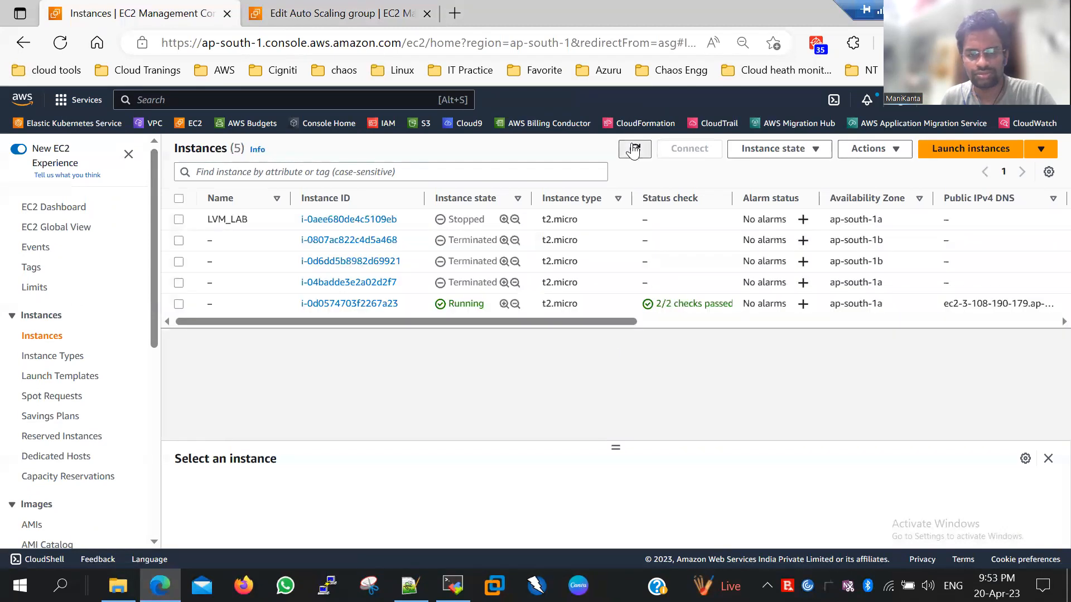
click(633, 149)
click(634, 150)
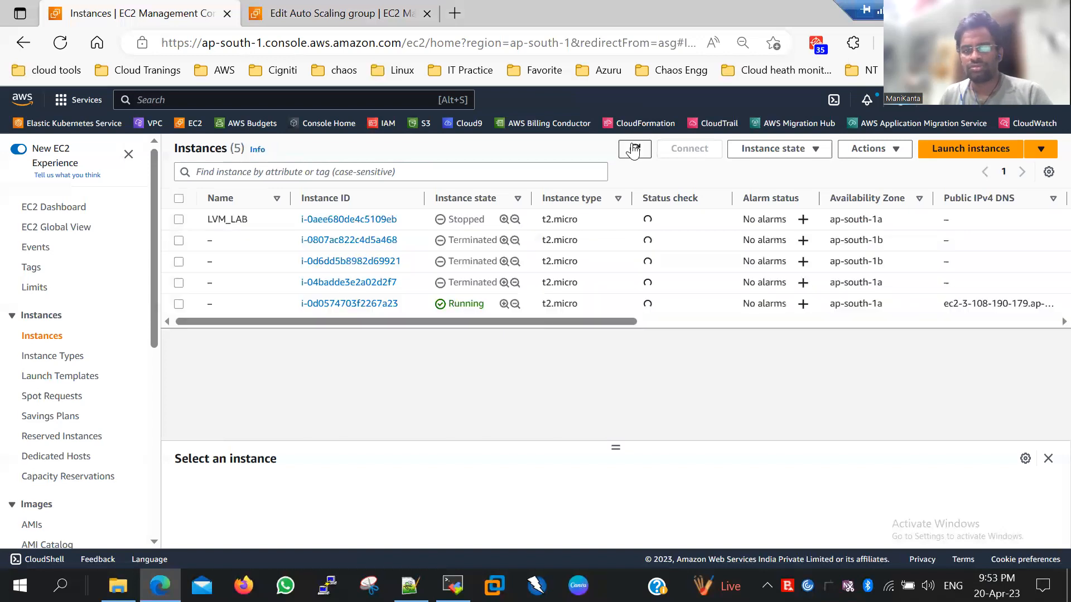
click(634, 149)
click(633, 151)
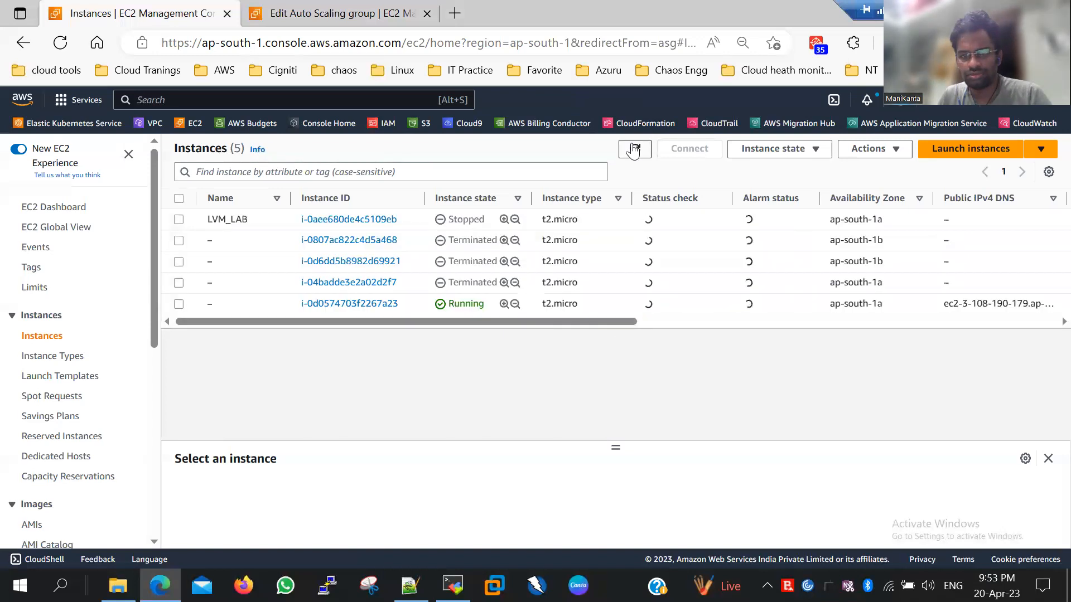
Switch to MobaXterm and check the stress process's CPU usage in top and the stress command's output in the other session.
click(452, 586)
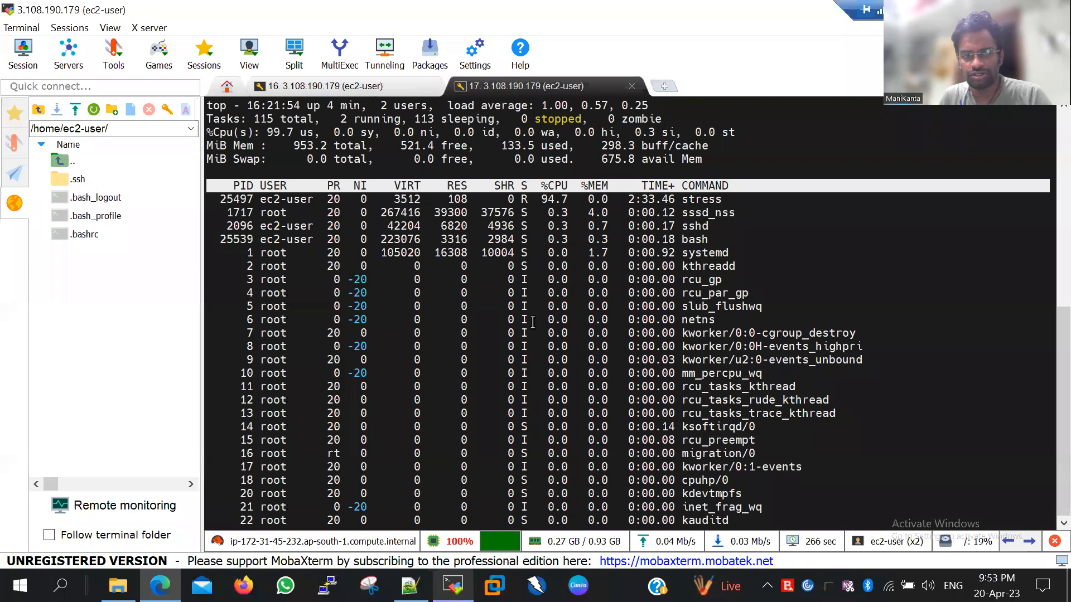
drag(534, 202, 570, 199)
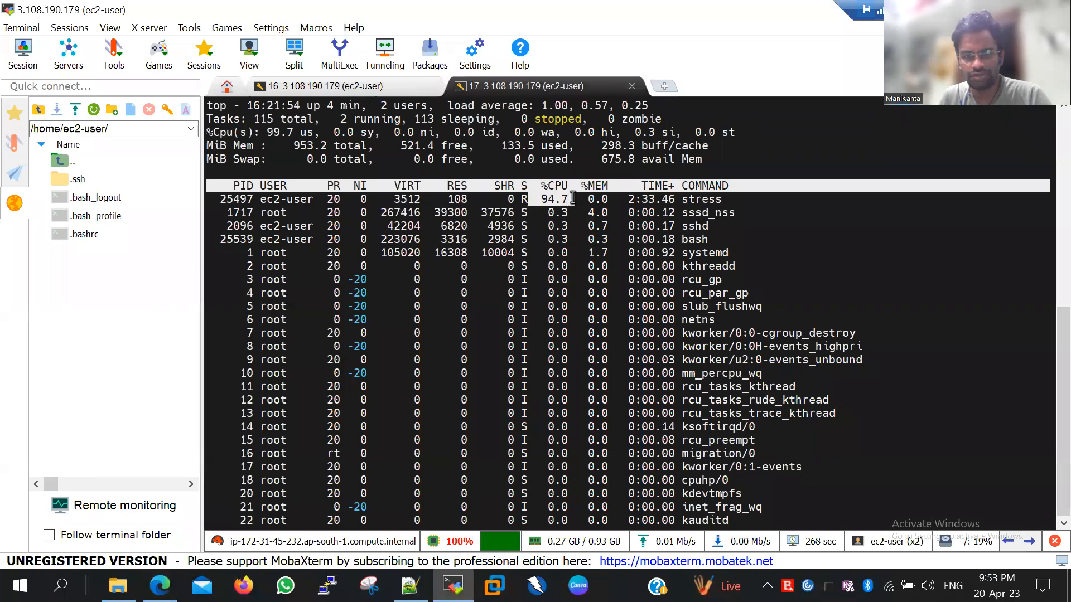
click(345, 86)
click(482, 86)
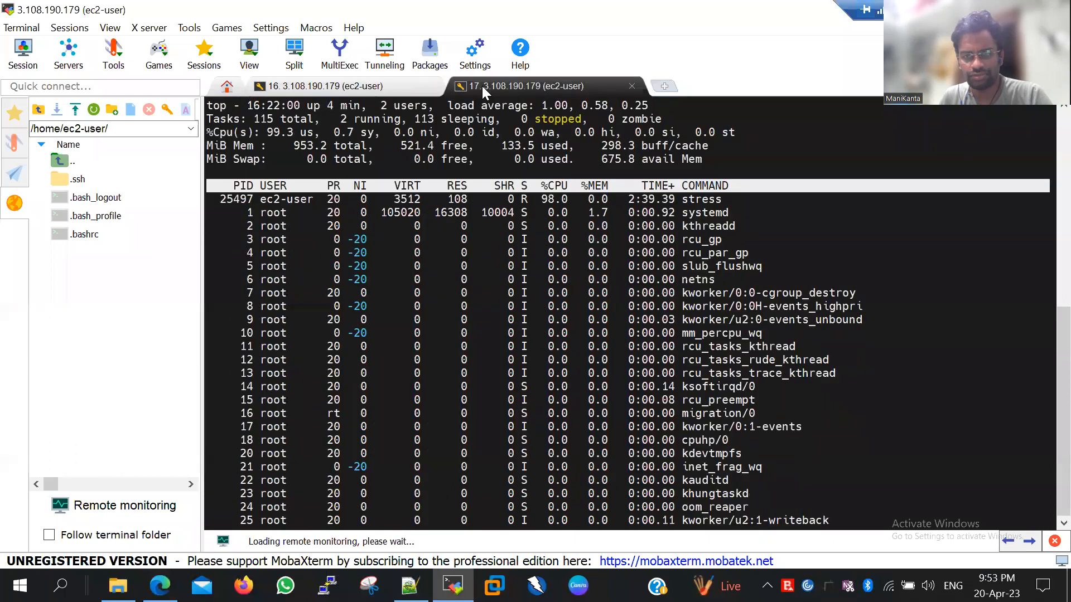
drag(483, 203, 578, 199)
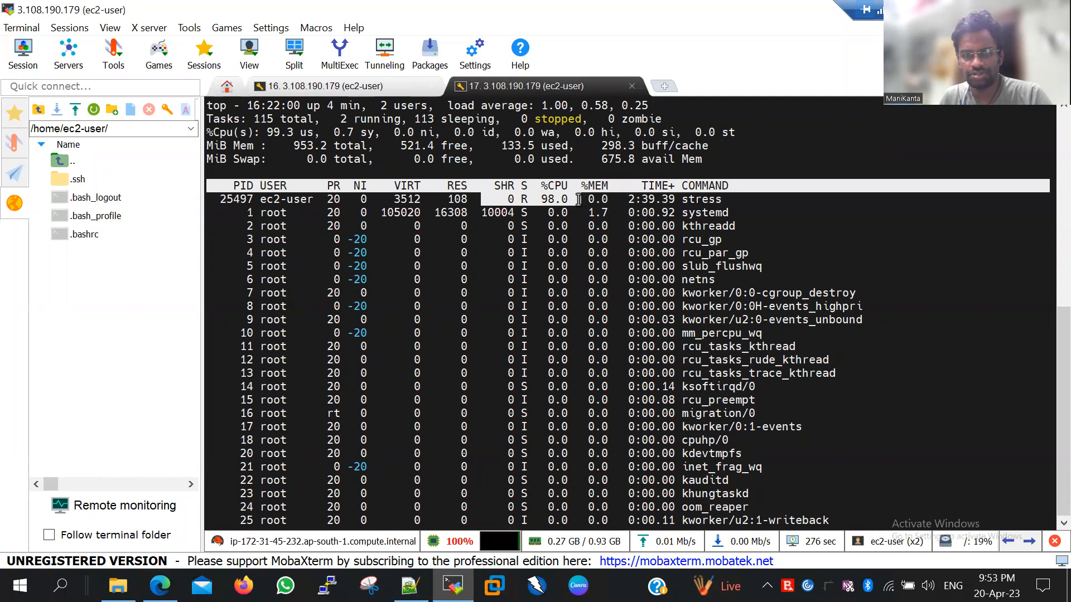
click(341, 86)
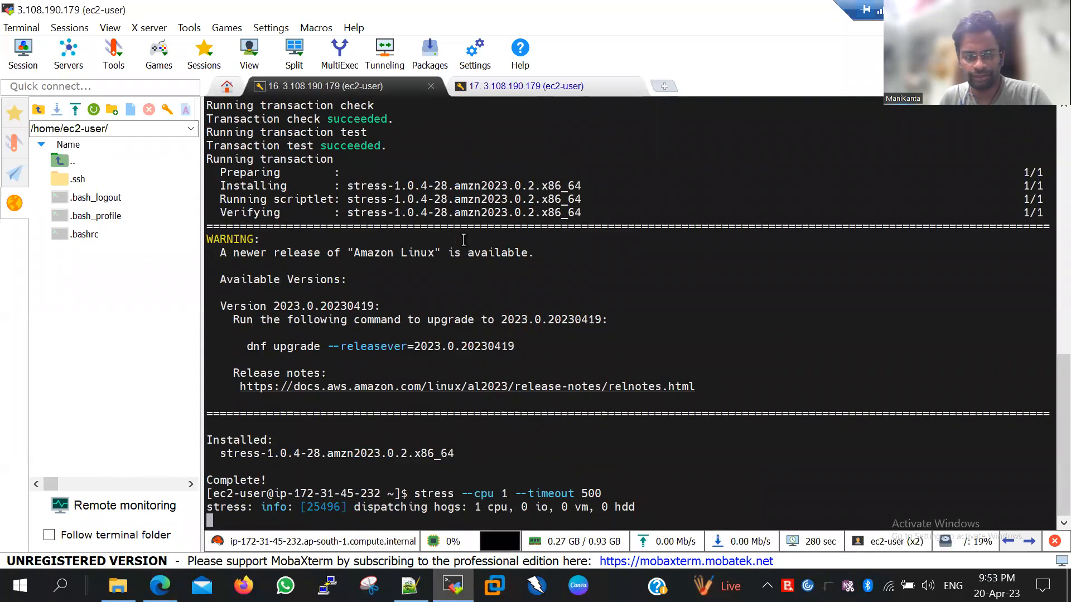
scroll(468, 223, up, 3)
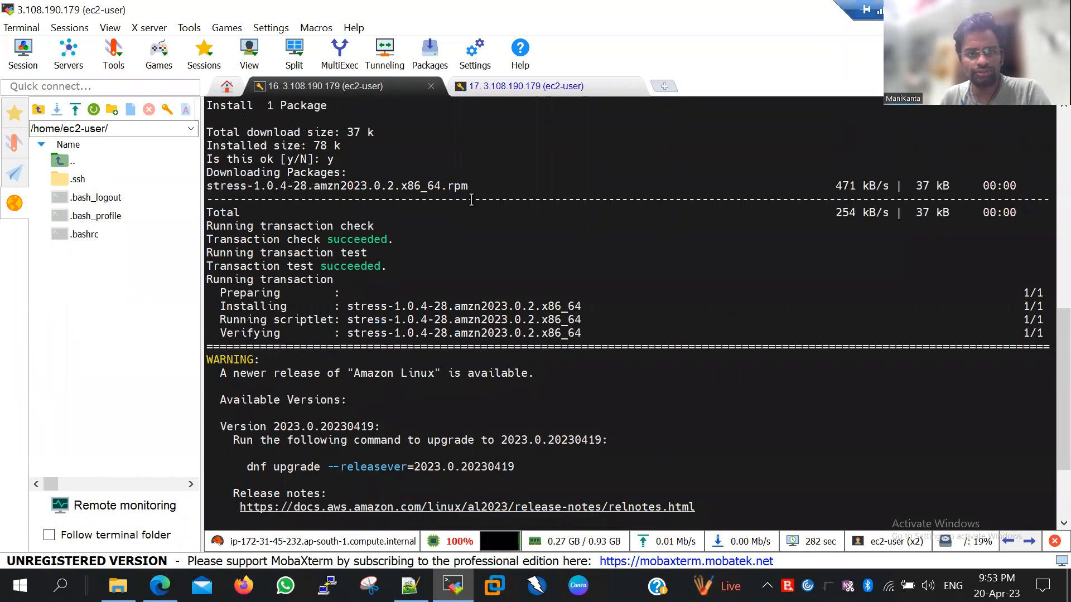
scroll(471, 200, up, 2)
scroll(475, 205, down, 5)
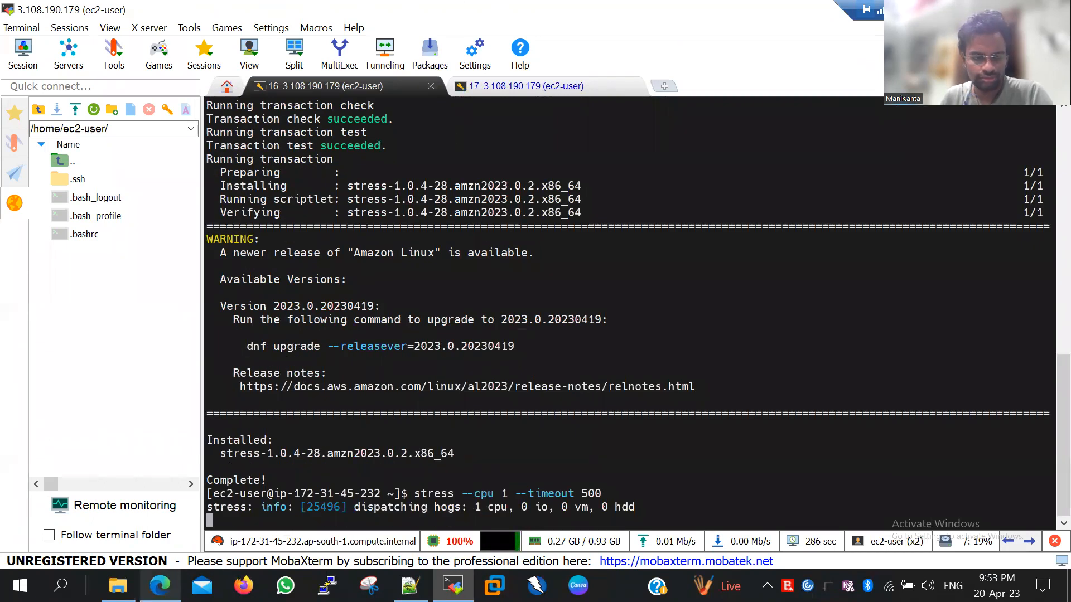
Return to the browser's Instances page and keep refreshing the list to check for a scale-out.
click(160, 585)
click(623, 154)
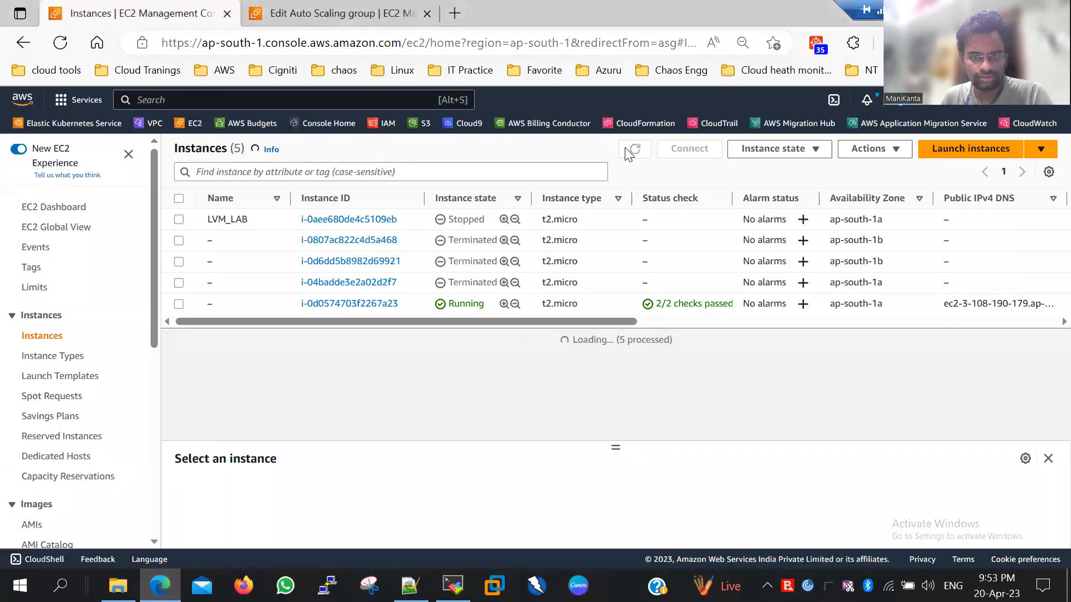
click(634, 158)
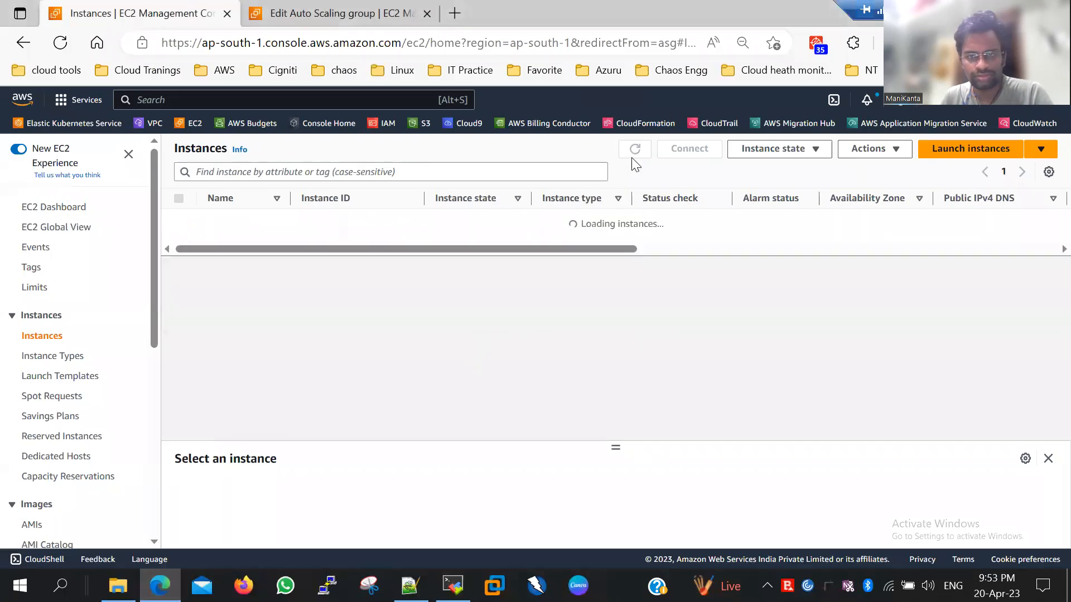
double_click(632, 157)
click(634, 159)
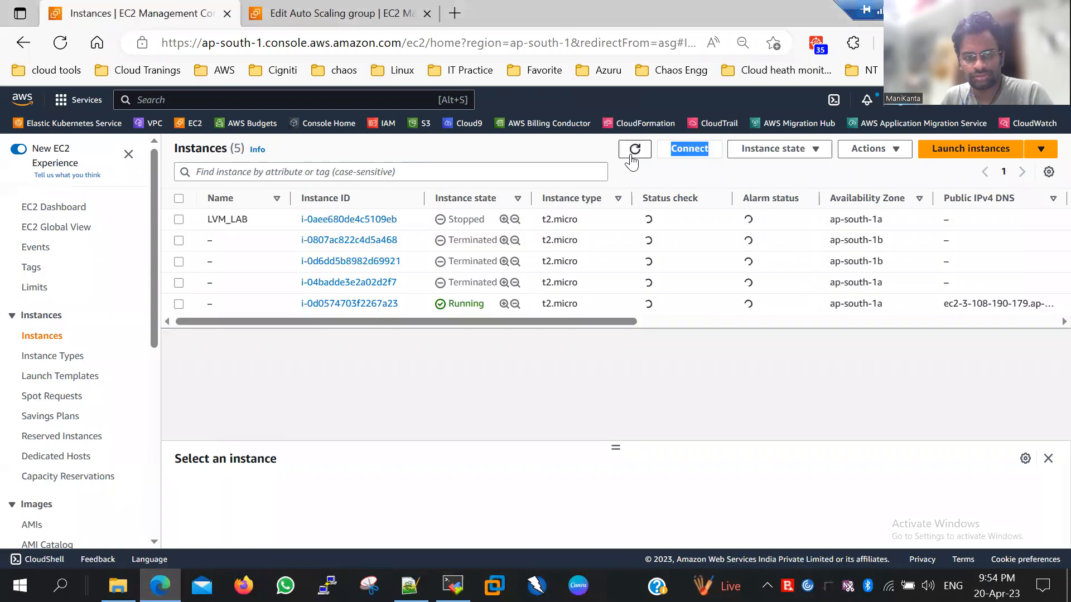
click(633, 159)
click(633, 159)
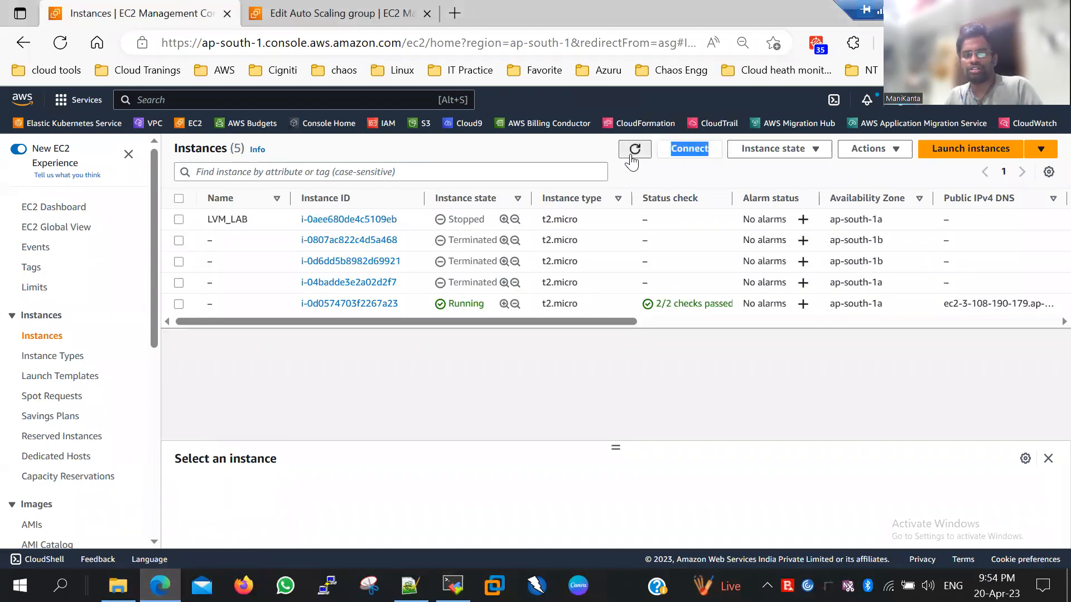
click(634, 159)
click(634, 158)
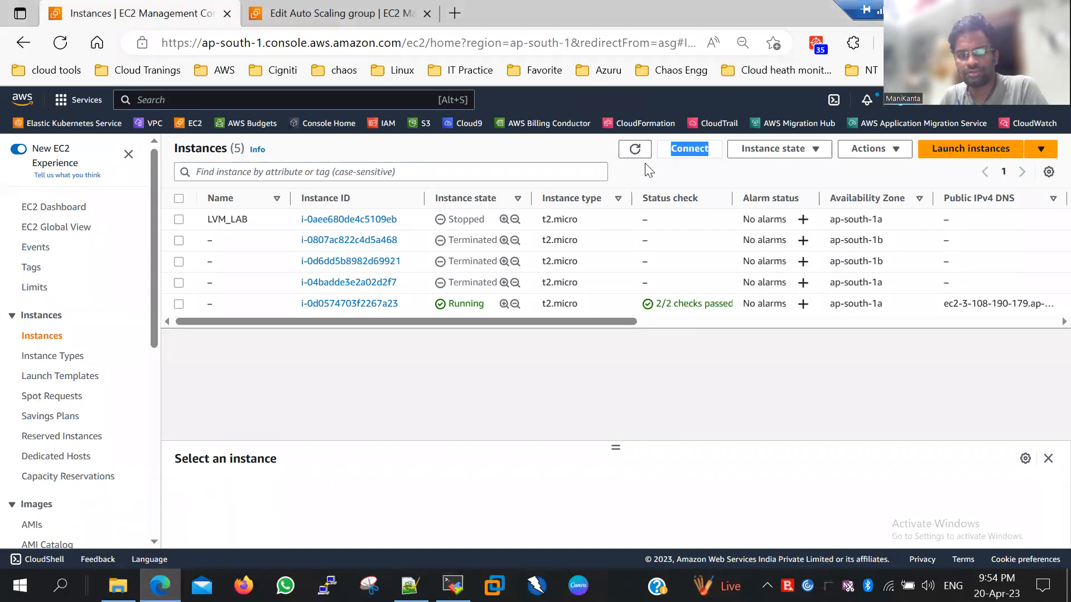
click(634, 158)
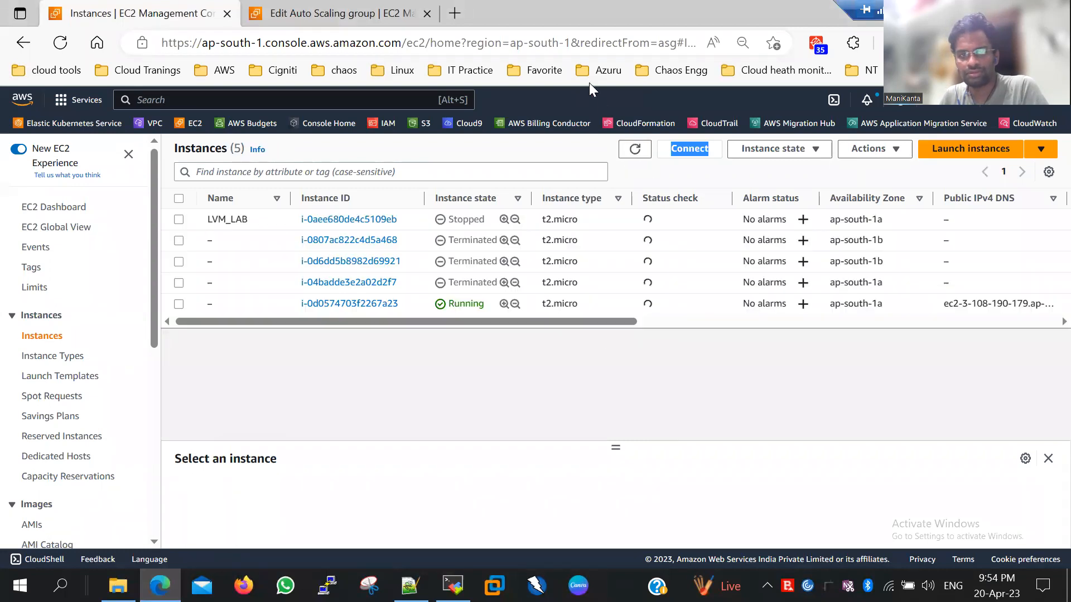
click(627, 159)
click(628, 159)
click(627, 158)
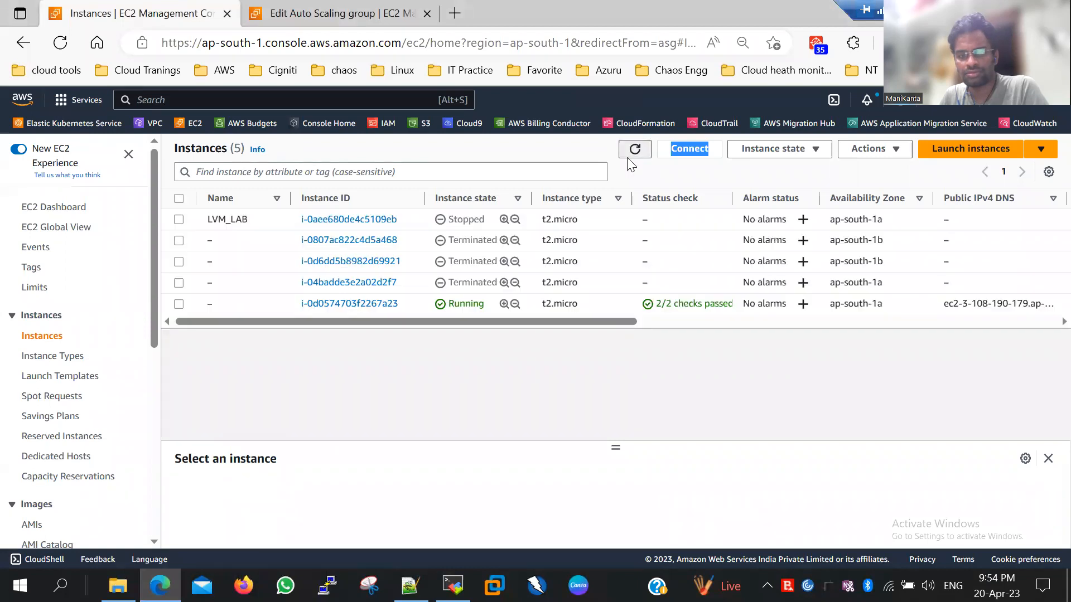
click(628, 158)
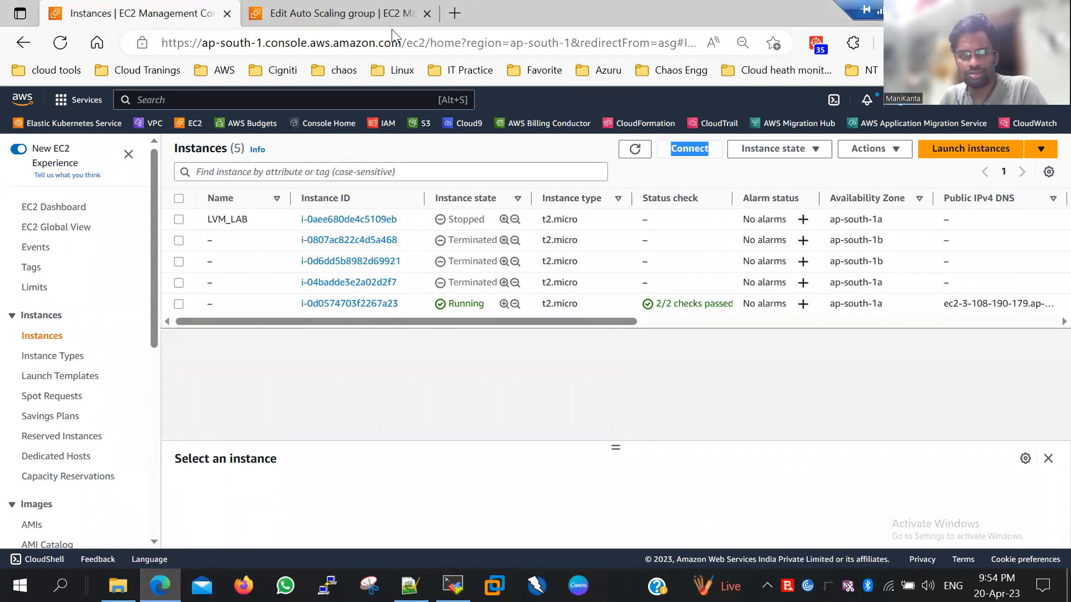
Go back to the webservers group's edit tab and set the health check grace period to 150 seconds.
click(290, 15)
scroll(305, 294, down, 2)
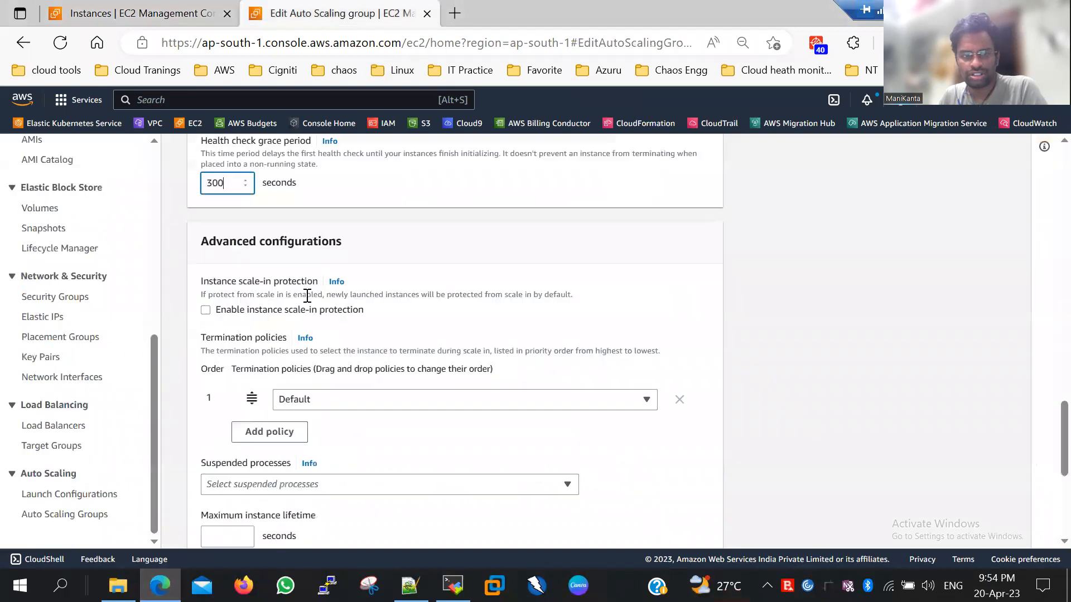
scroll(301, 296, up, 2)
scroll(235, 320, down, 3)
scroll(320, 318, up, 12)
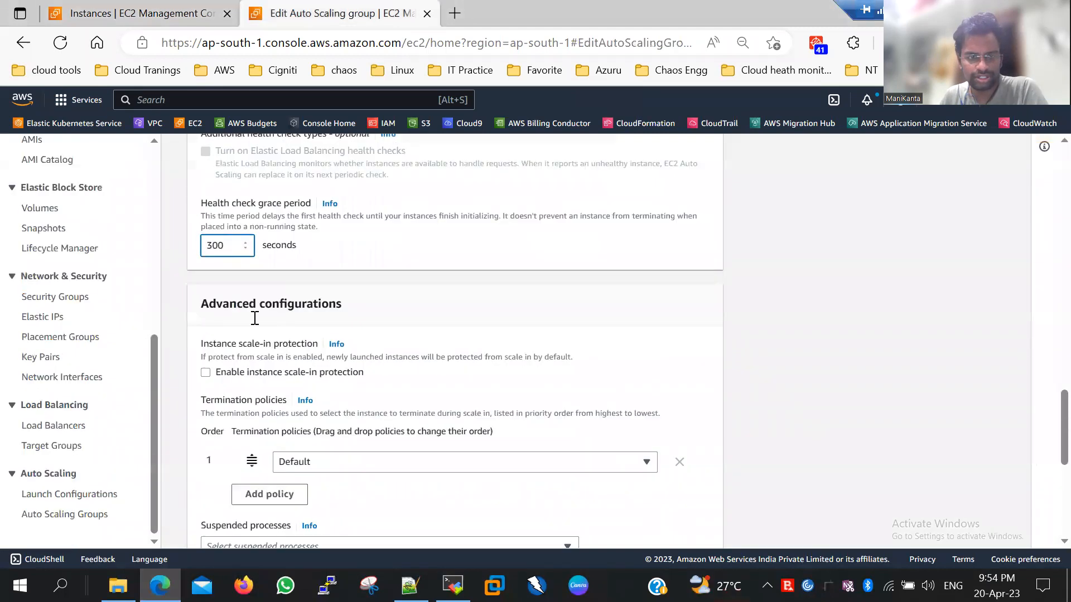
scroll(328, 330, up, 6)
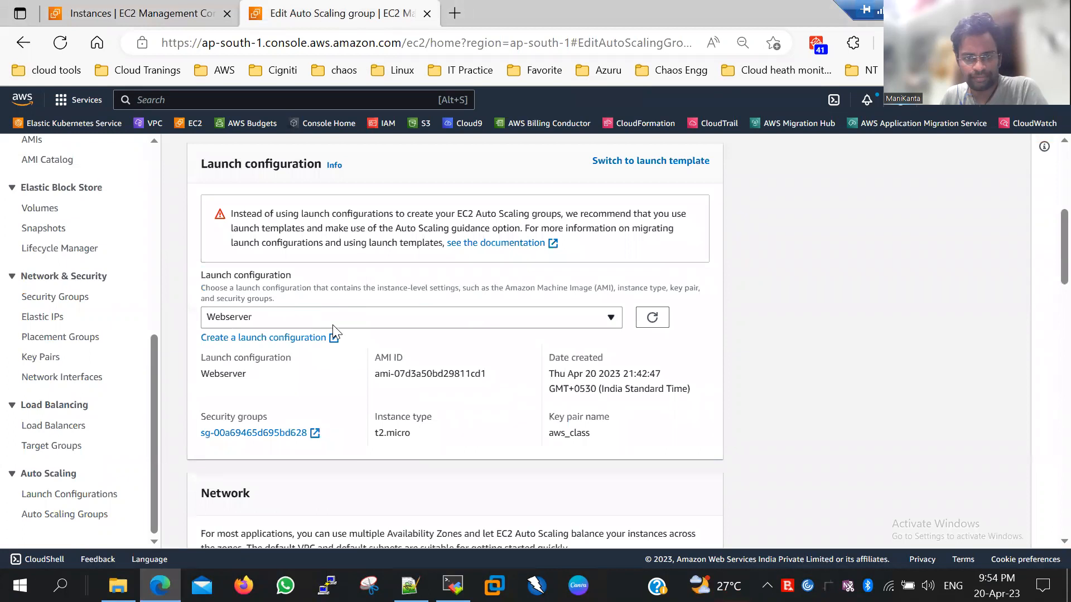
scroll(332, 324, down, 15)
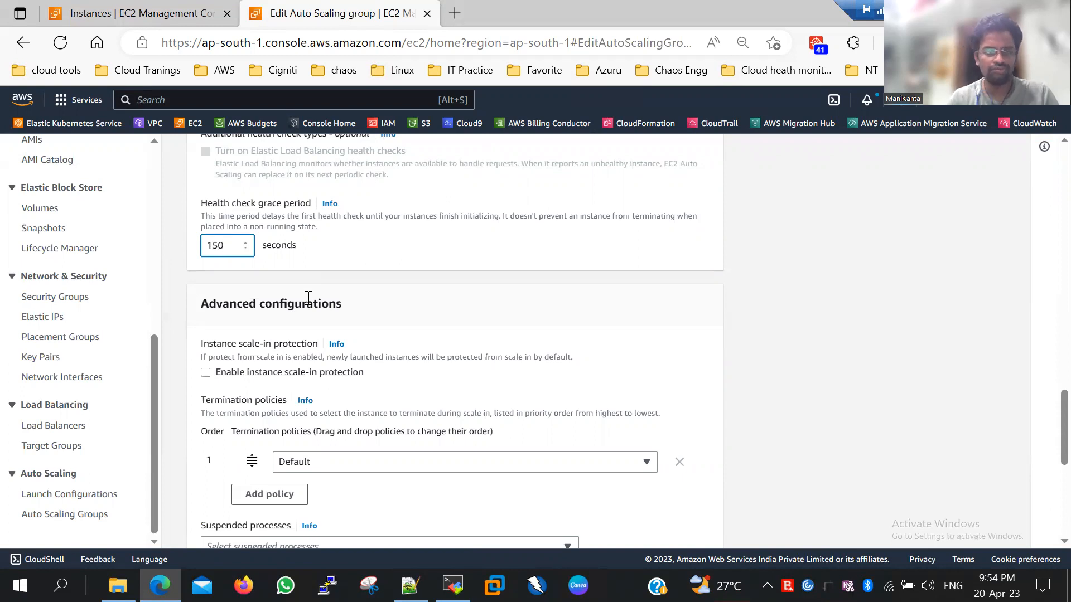
Set the webservers group's default cooldown to 150 seconds and save the Auto Scaling group update.
scroll(379, 251, down, 5)
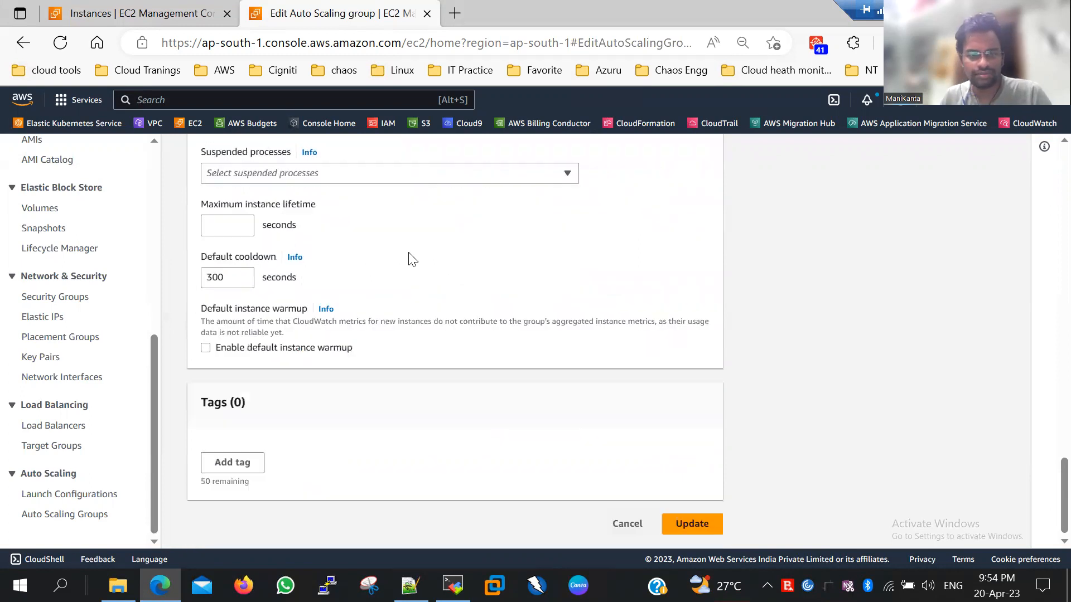
click(235, 283)
key(BackSpace)
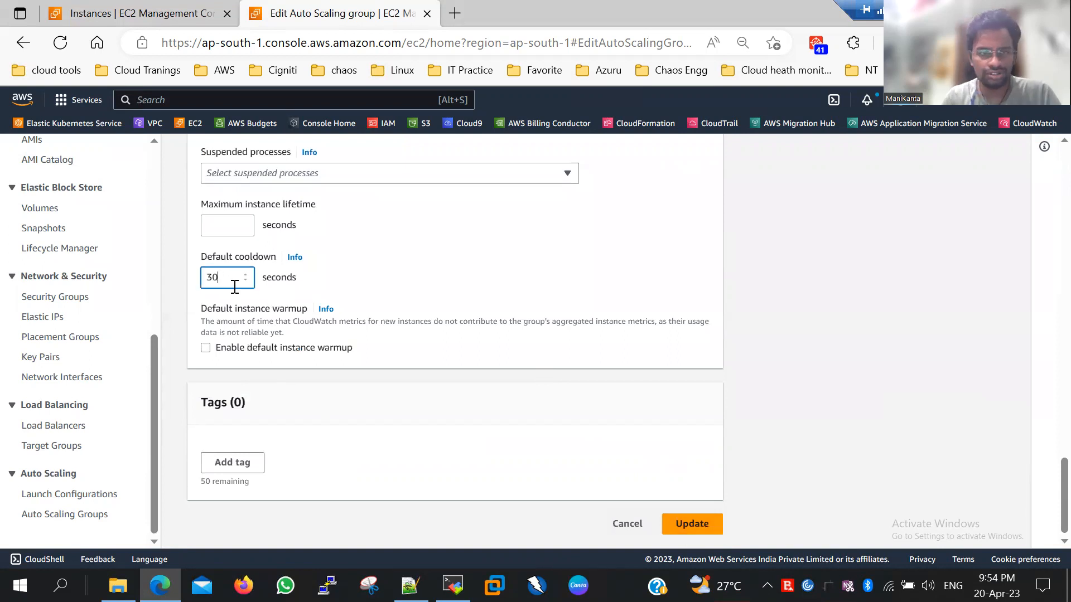
text(150)
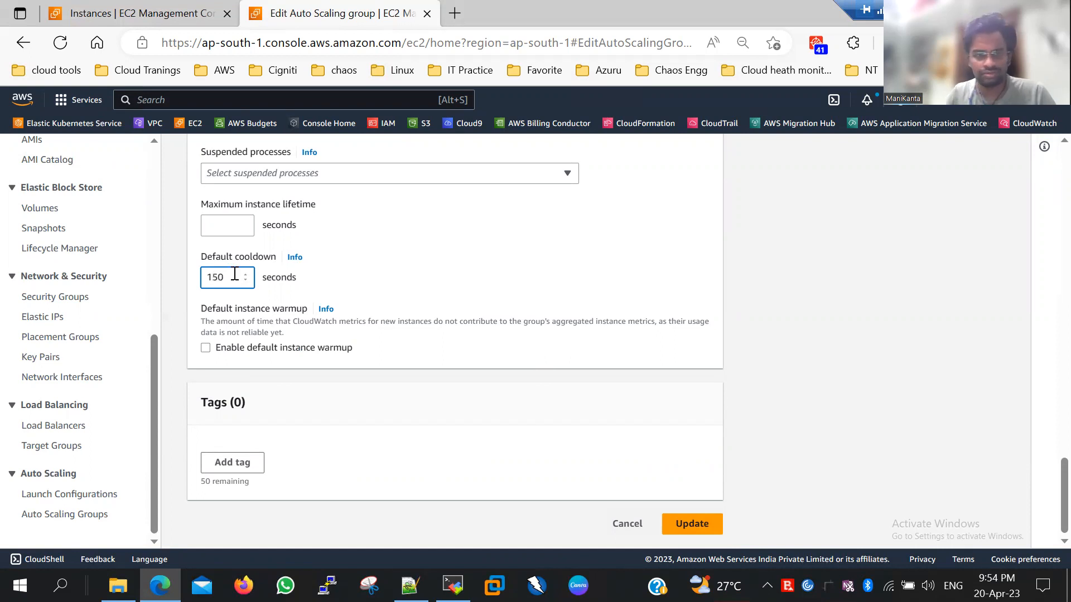
click(689, 524)
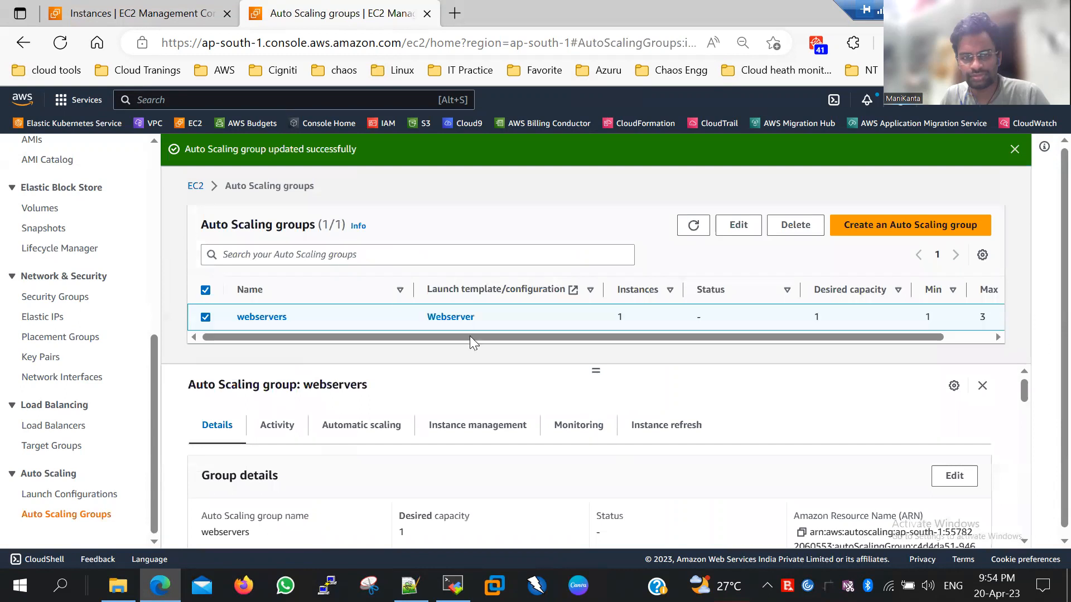
Switch to the Instances browser tab and refresh the list several times to look for new instances after the group update.
click(114, 9)
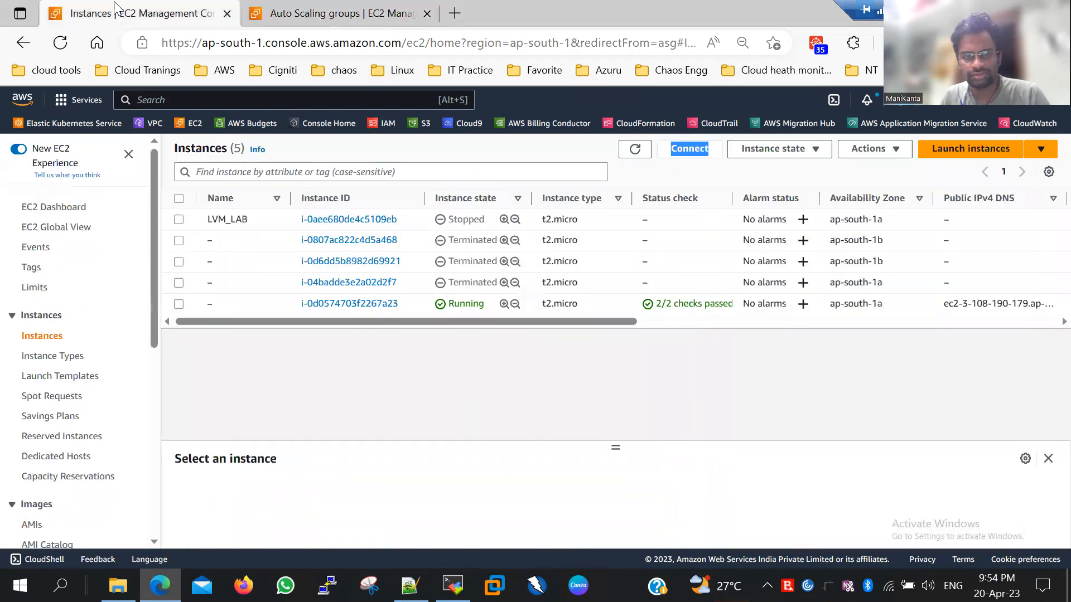
click(646, 148)
click(643, 149)
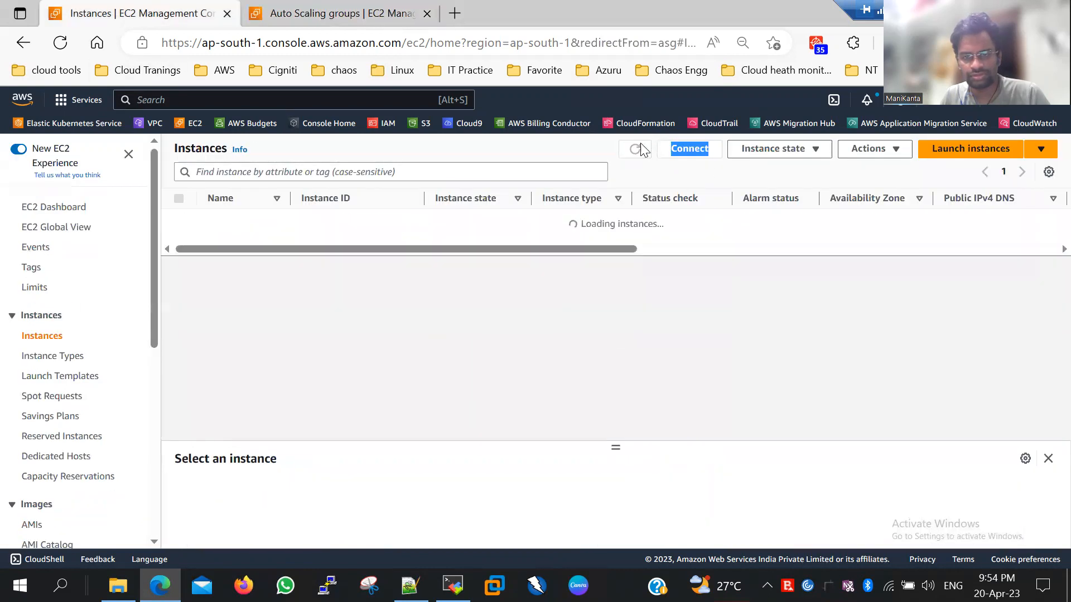
click(641, 150)
click(641, 149)
click(642, 150)
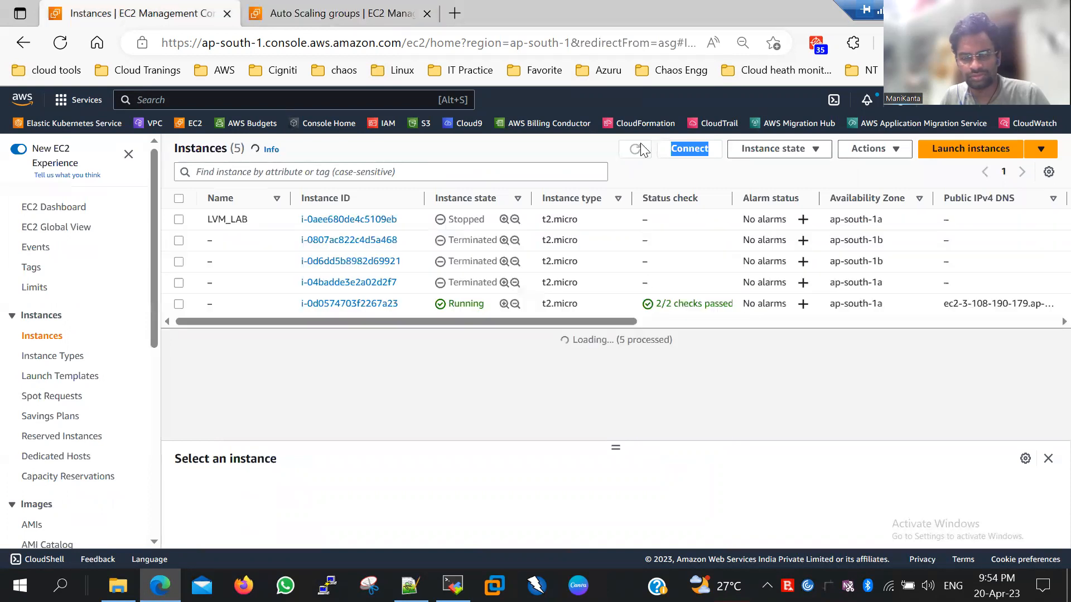
click(642, 150)
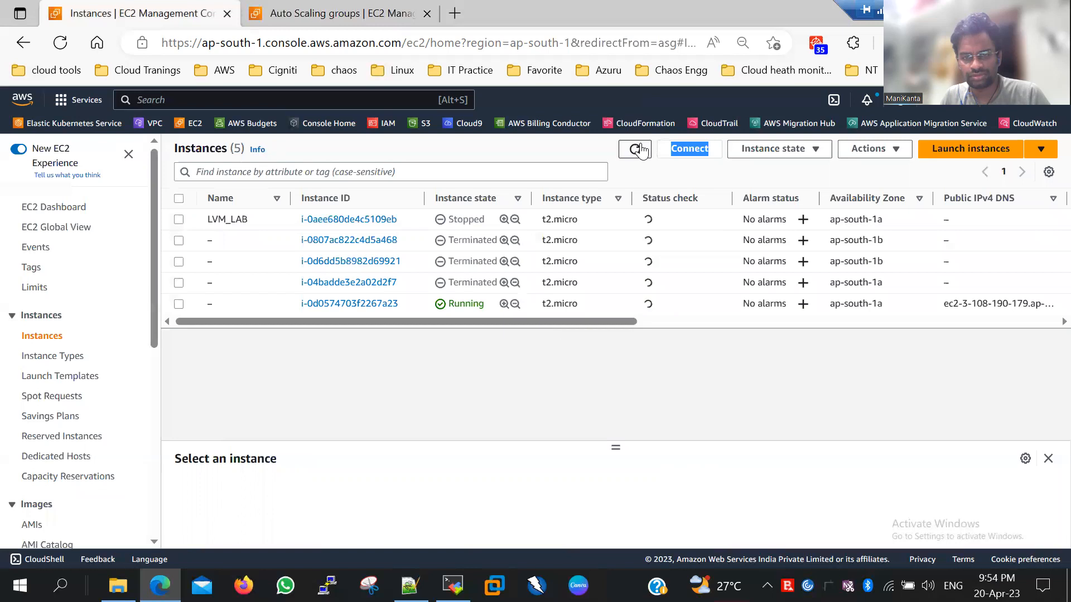
click(641, 149)
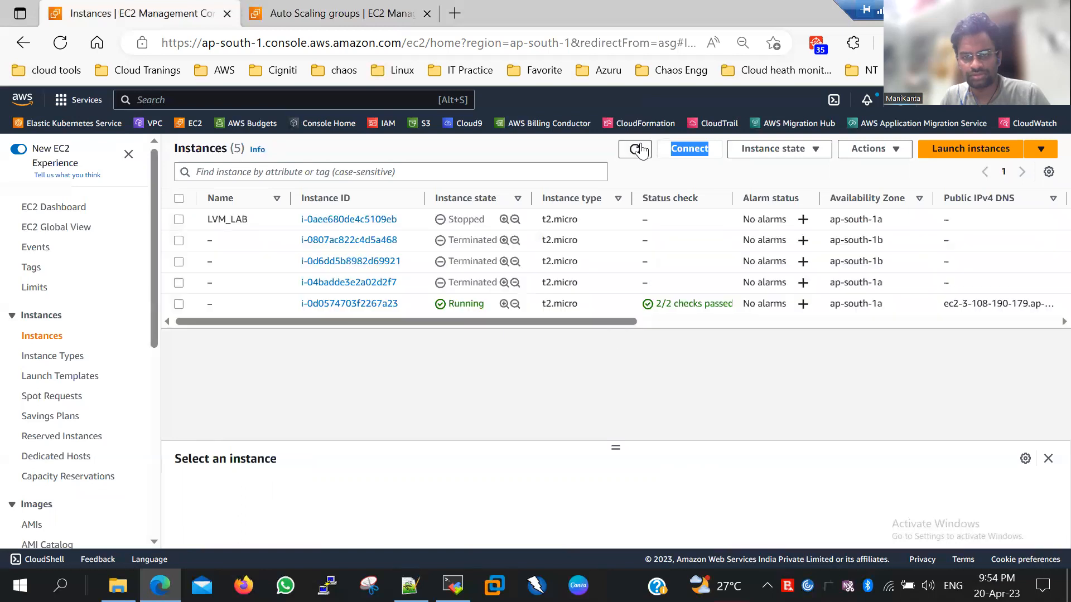
click(641, 150)
Recheck the stress process's CPU usage in top in MobaXterm, then return to the browser and refresh the instance list.
key(alt+Tab)
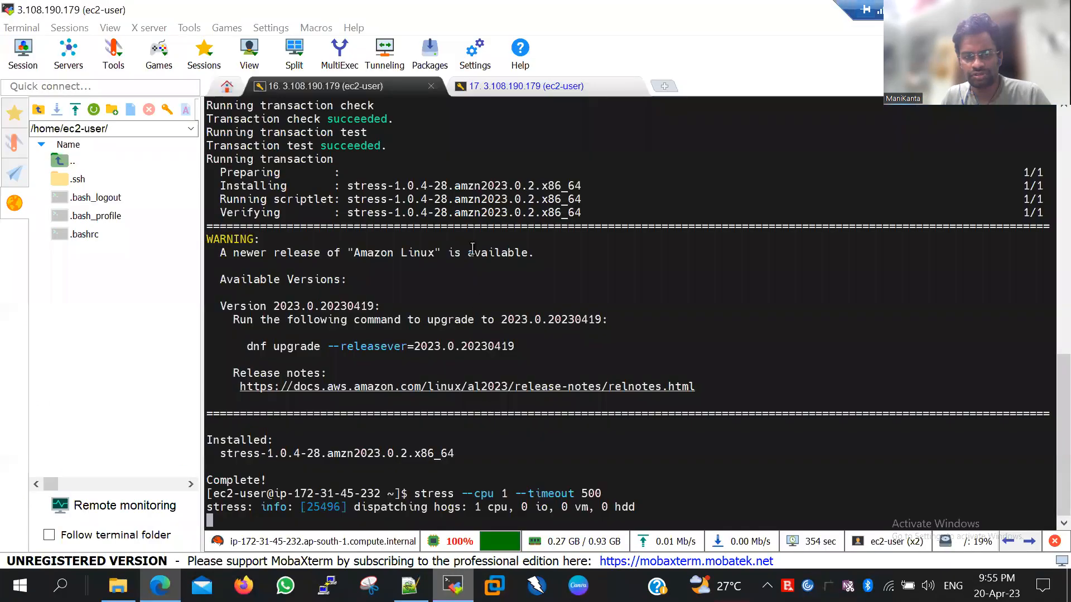
click(507, 86)
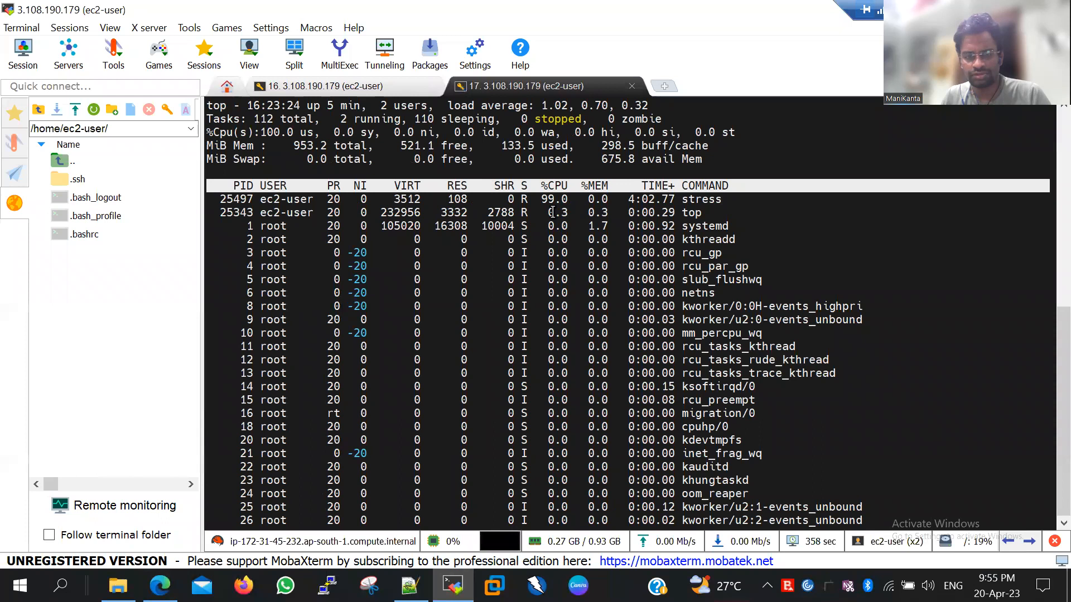
click(160, 586)
click(633, 148)
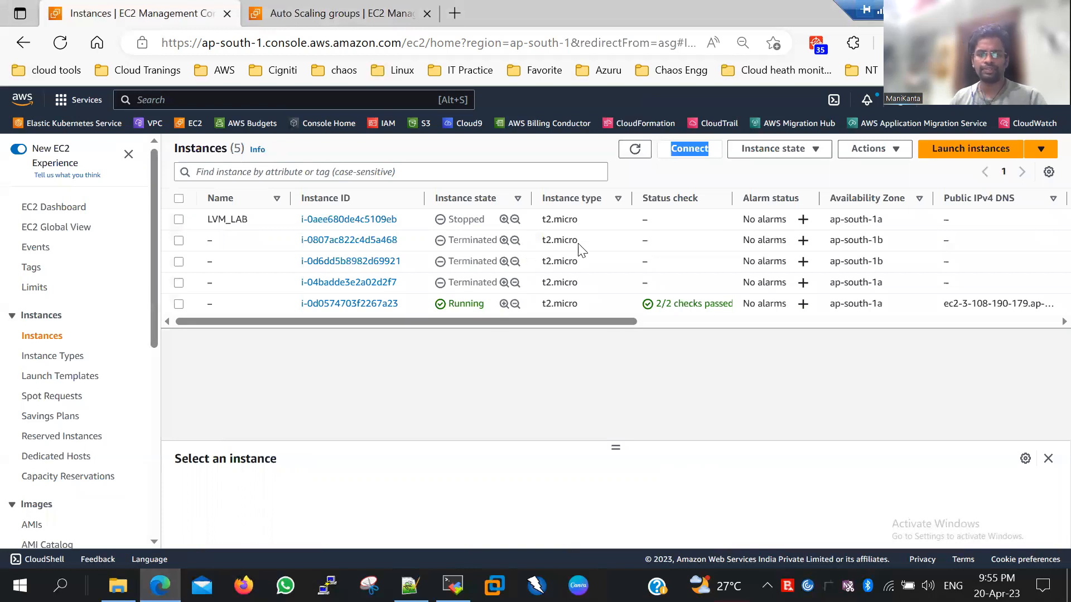
Refresh the EC2 instance list repeatedly to watch for a new instance launched by the webservers group.
click(634, 151)
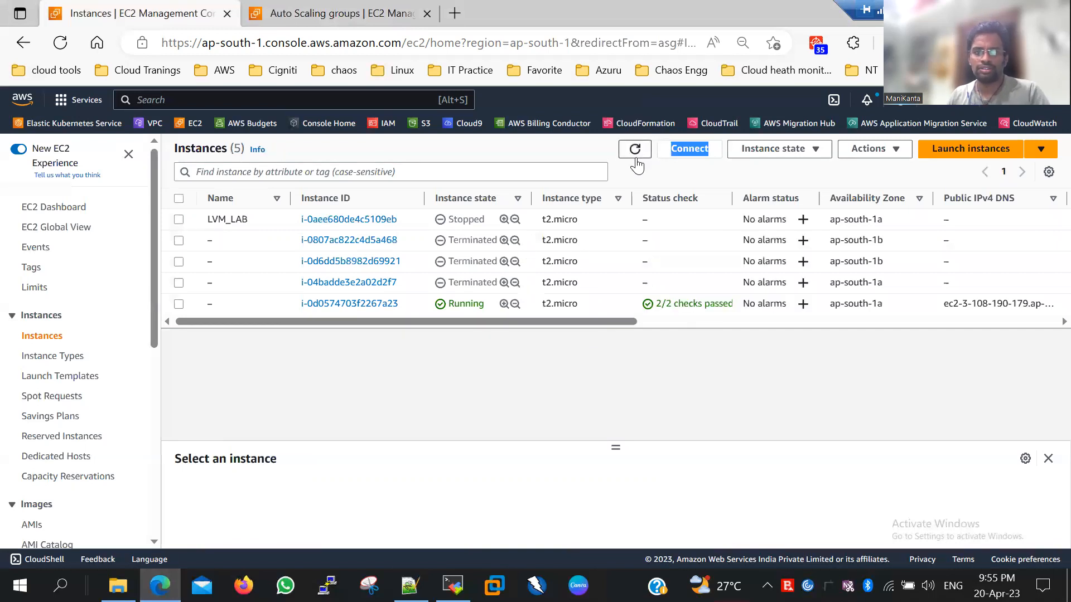
click(636, 152)
click(636, 161)
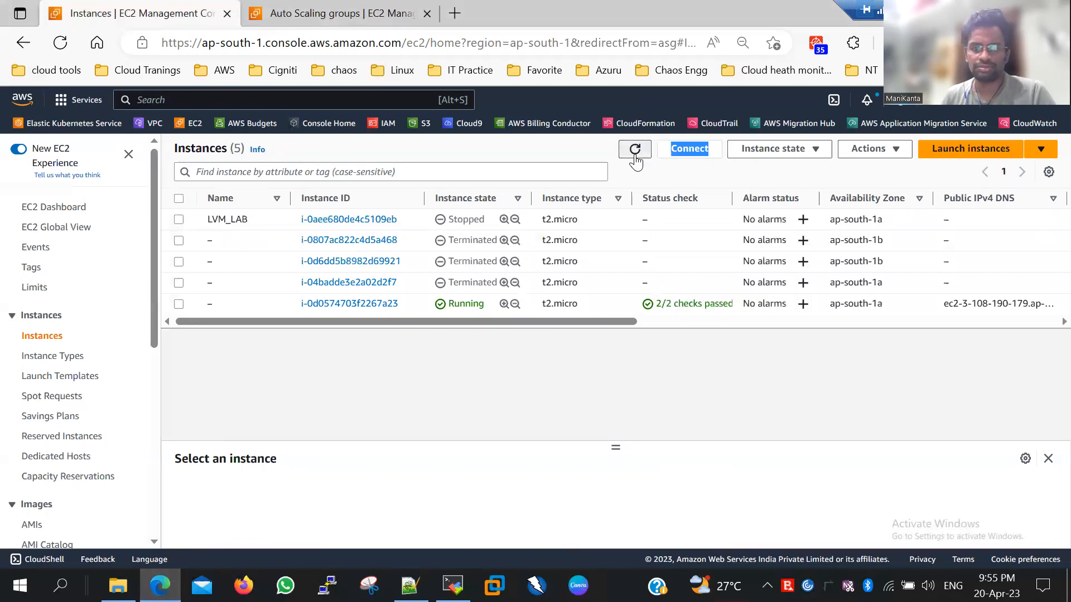
click(635, 158)
click(635, 159)
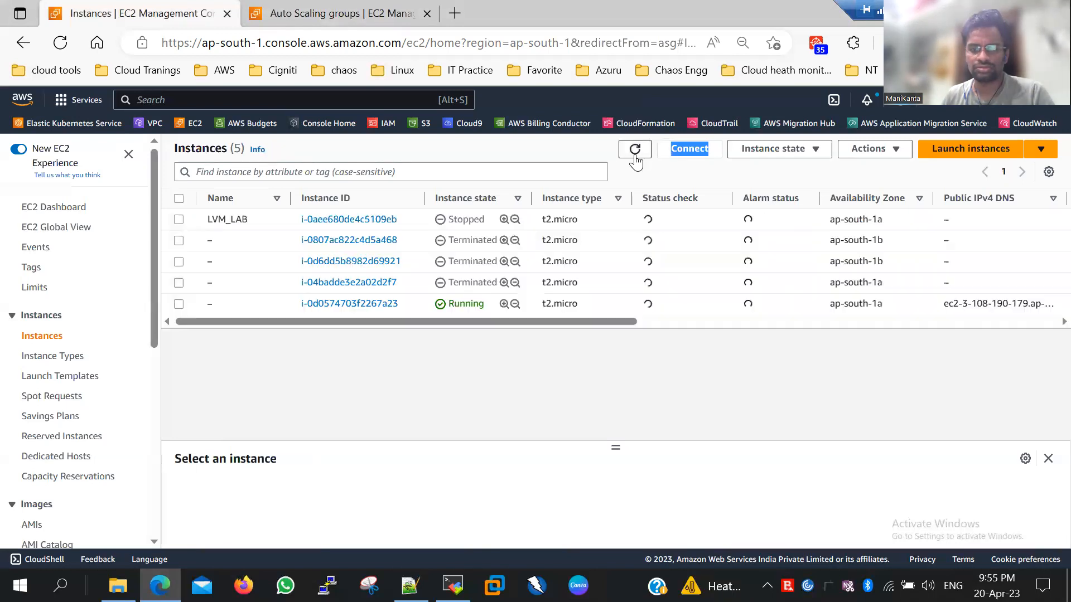
click(635, 159)
click(635, 159)
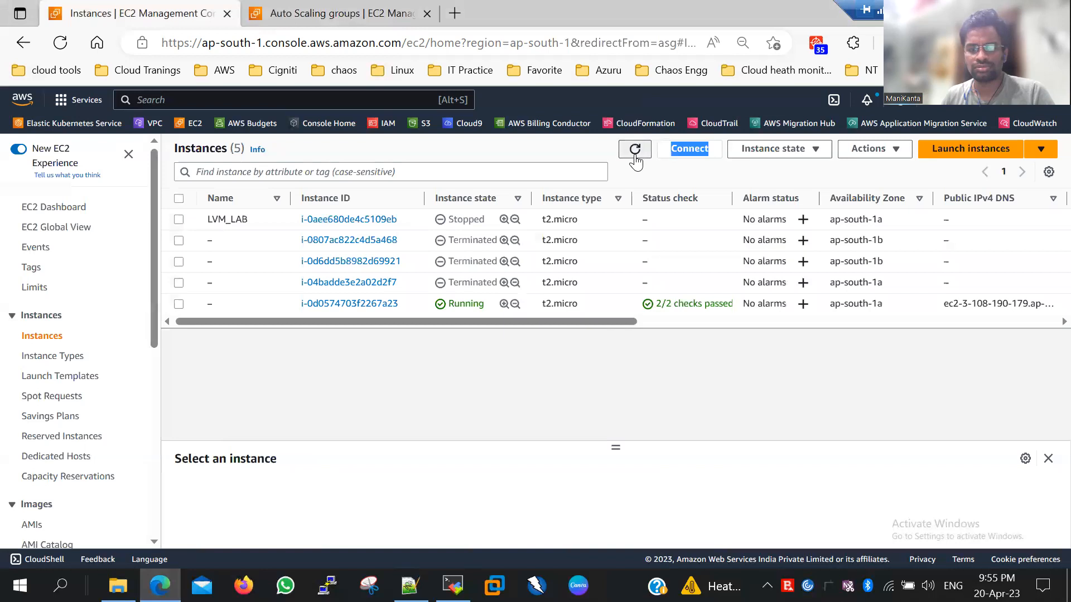
click(635, 158)
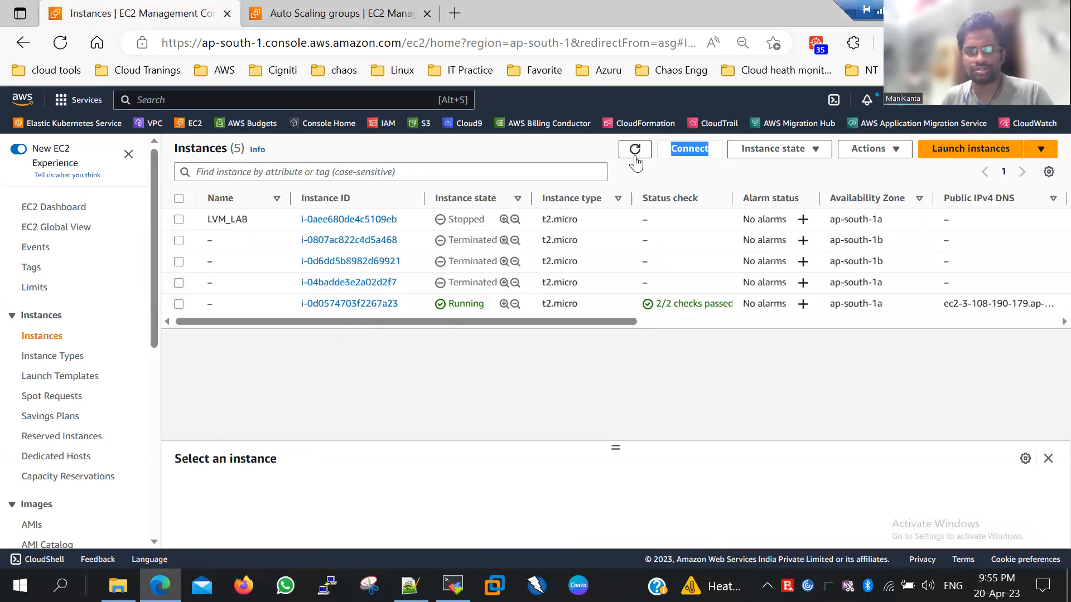
click(636, 158)
click(635, 158)
click(635, 158)
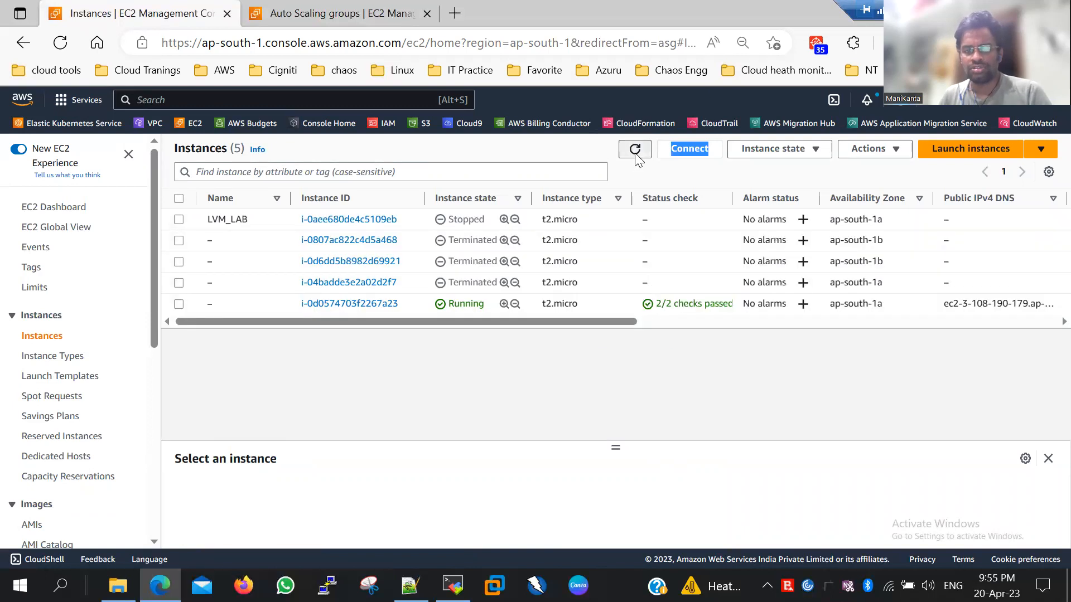
click(635, 158)
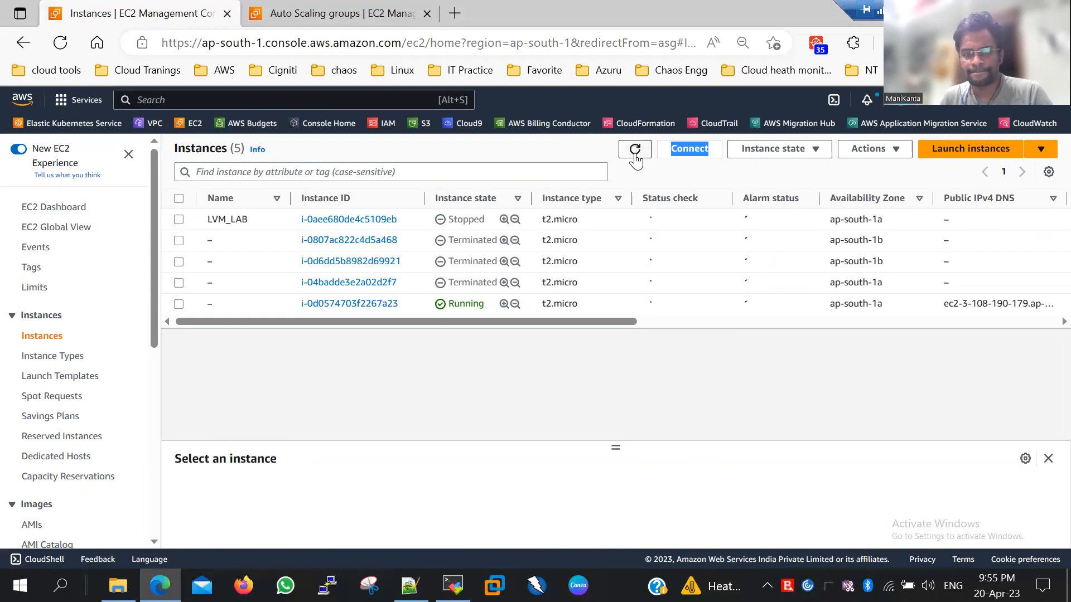
Switch to MobaXterm to examine the stress process's row in top, then return to the browser's instance list.
click(452, 585)
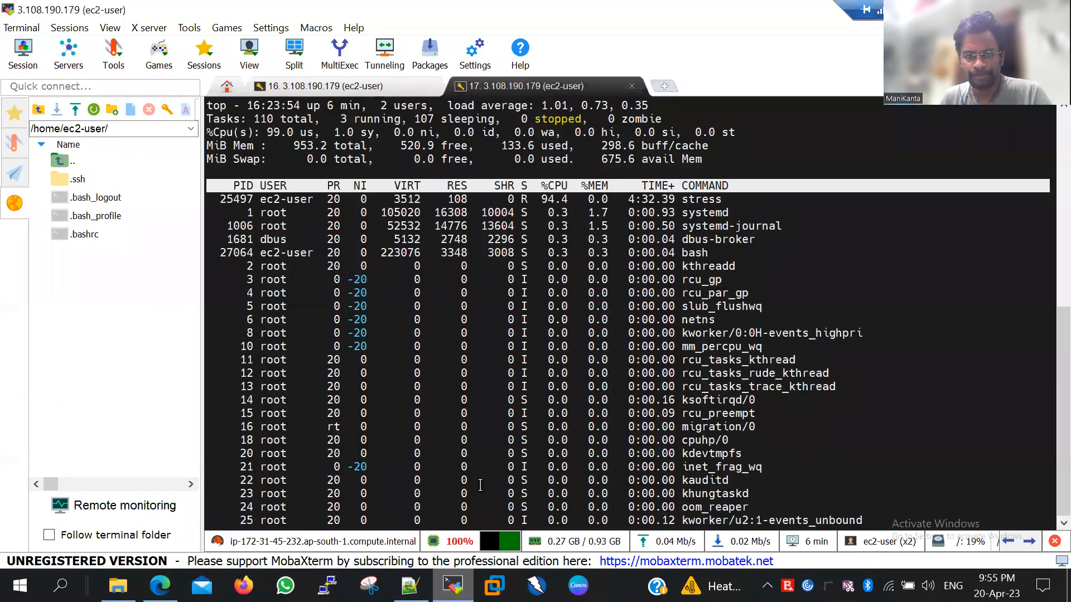
drag(223, 200, 722, 193)
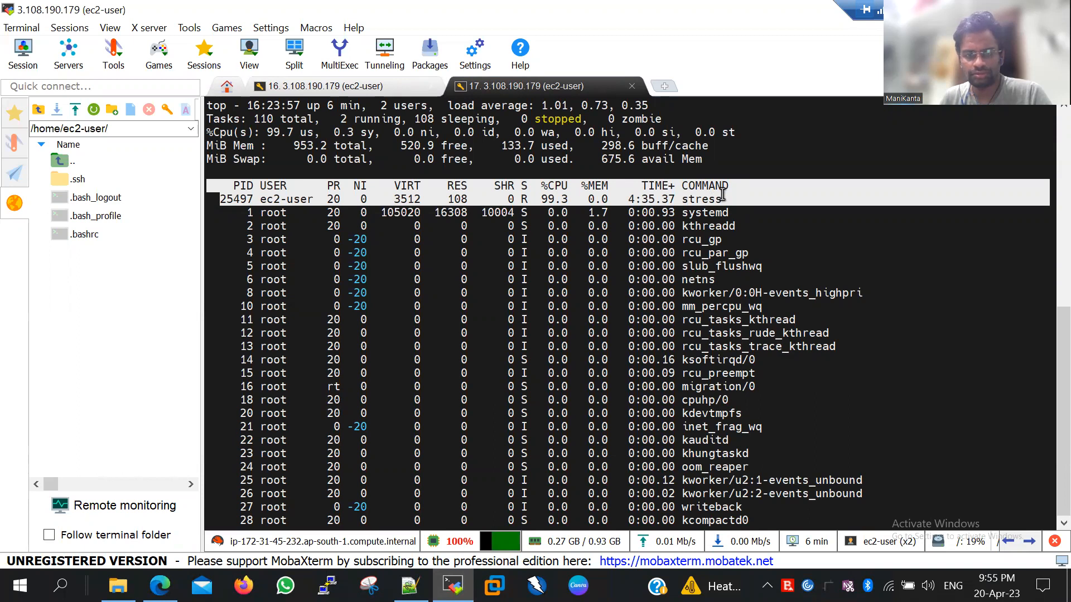
click(160, 585)
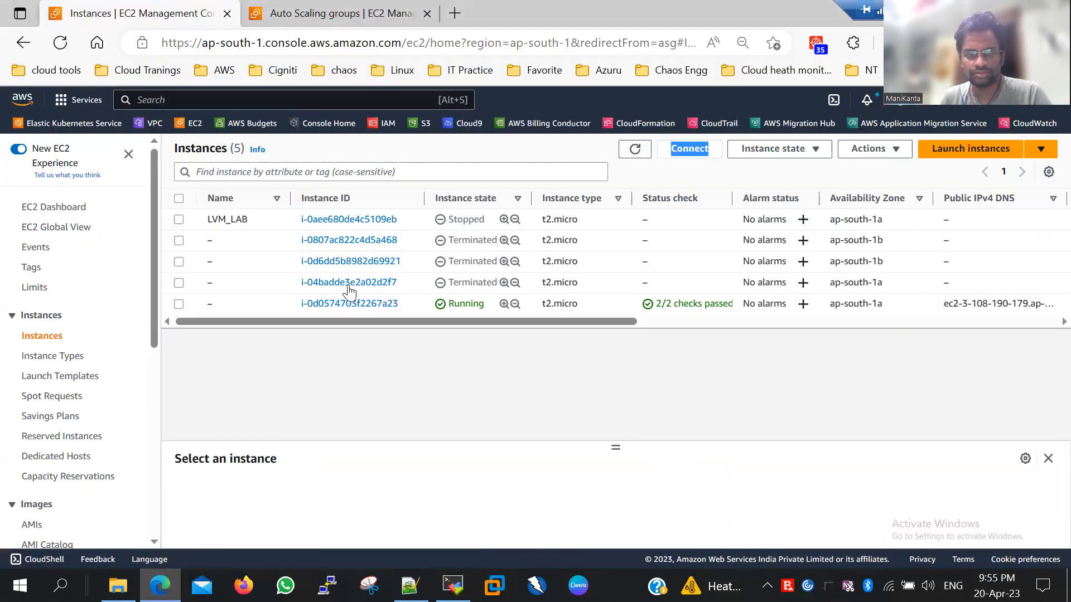
Keep refreshing the instance list to check for a scaled-out instance and follow its state.
click(634, 148)
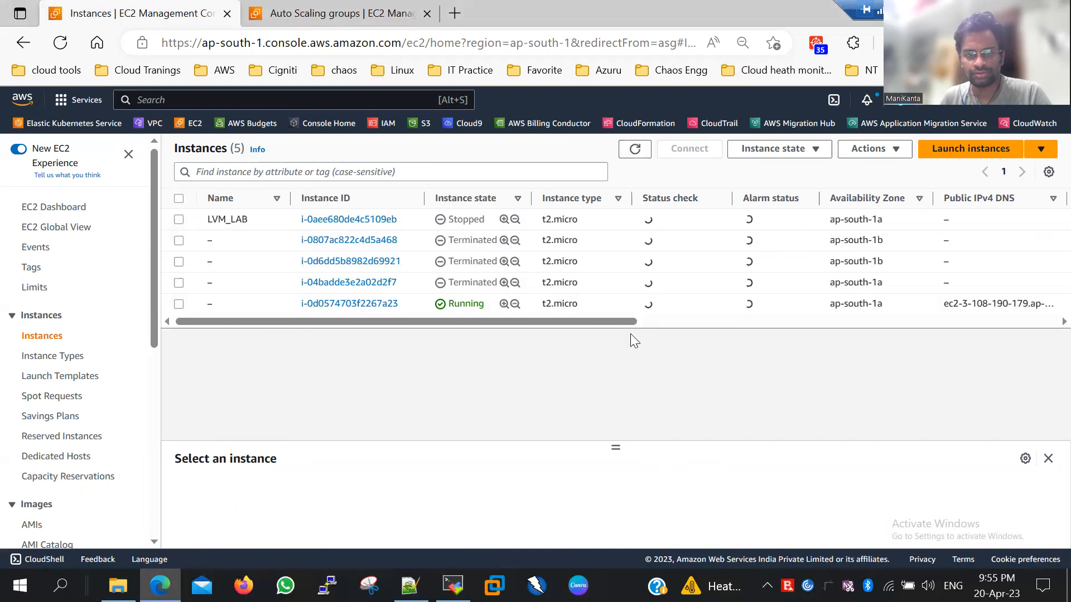
click(634, 149)
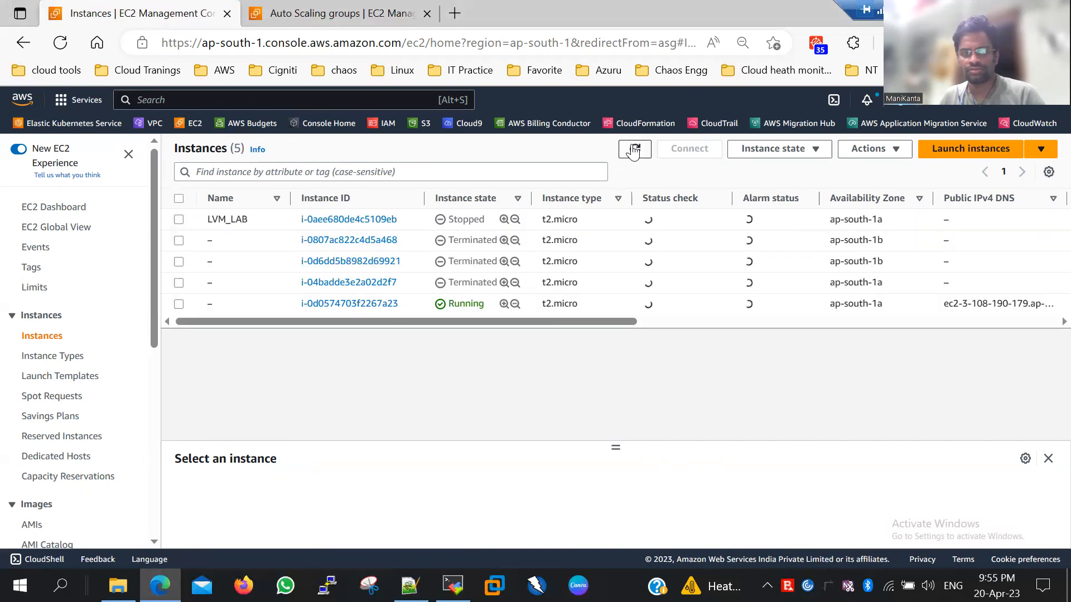
click(634, 149)
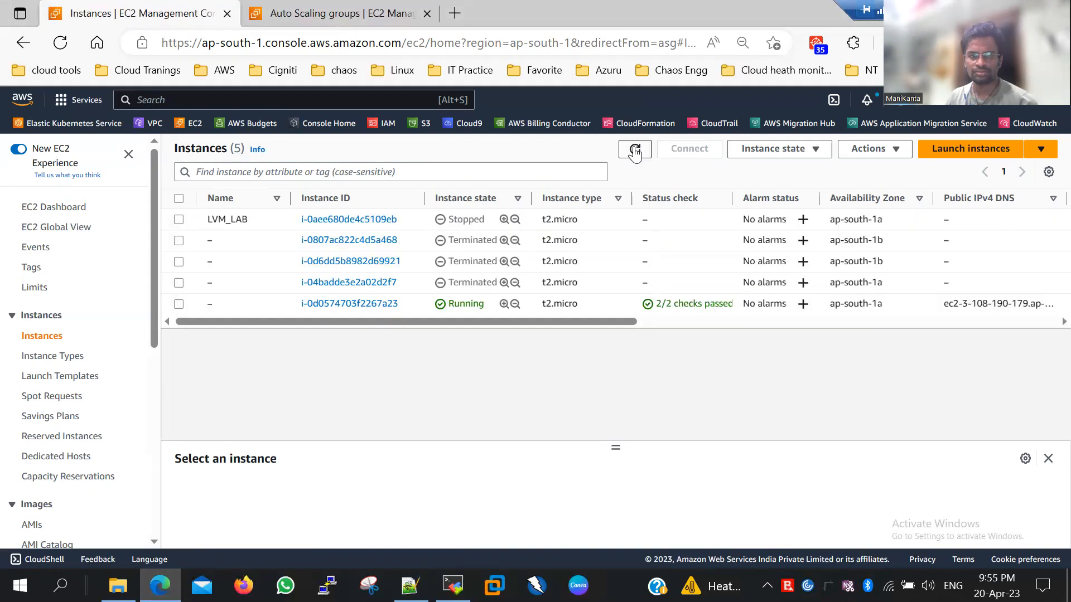
click(636, 152)
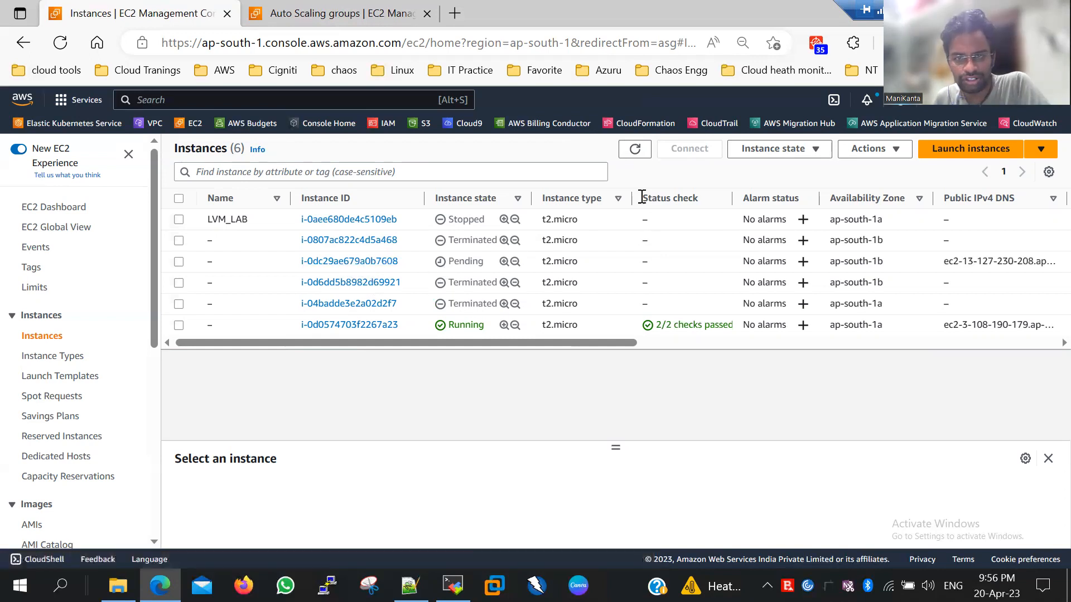
click(634, 149)
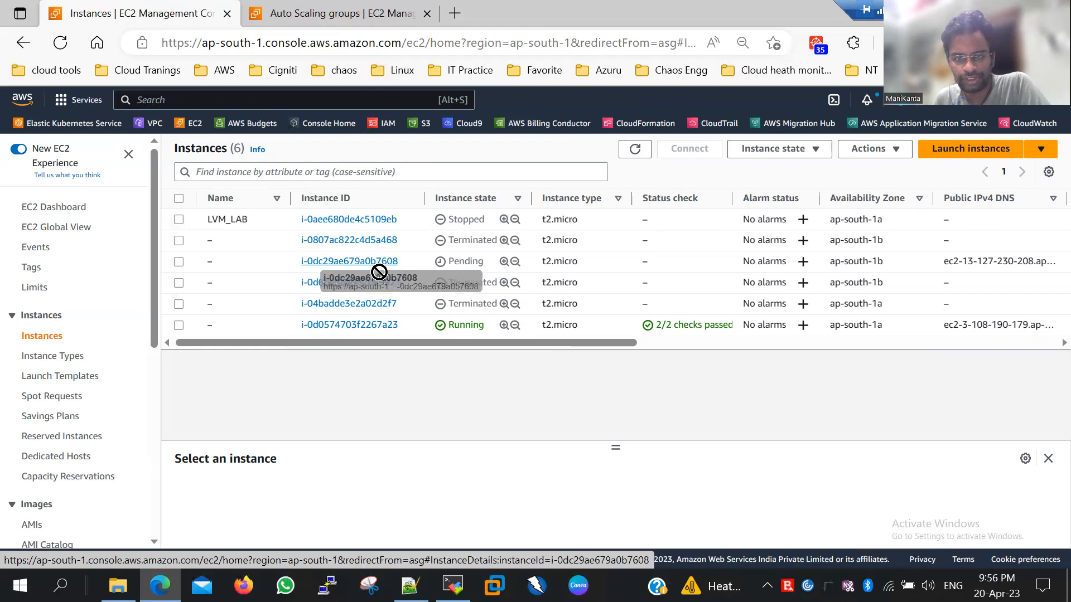
click(634, 149)
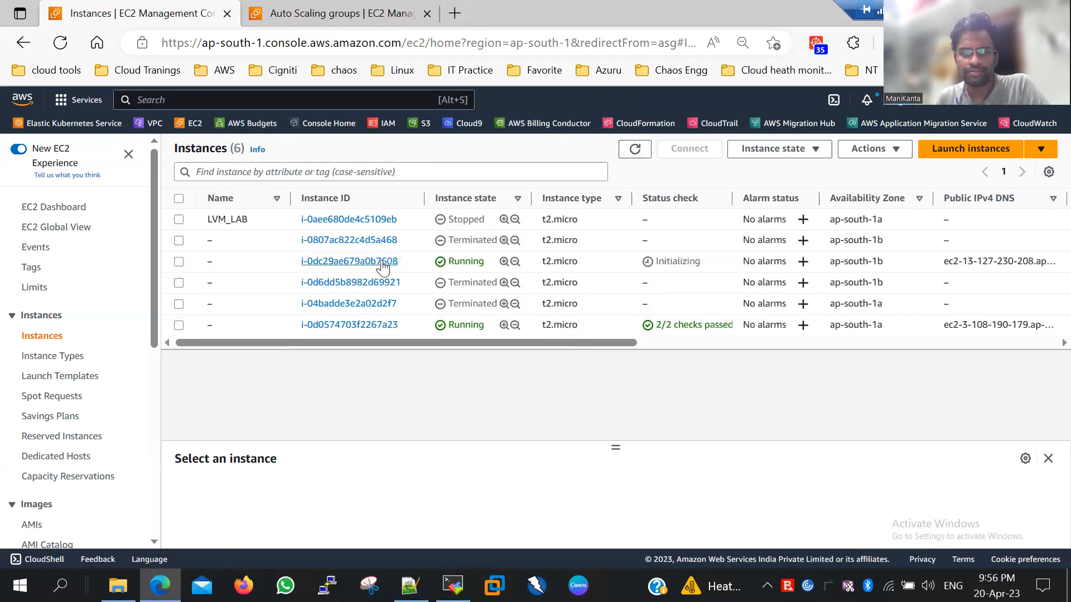
Select the newly launched instance in ap-south-1b, check the stress process's CPU usage in MobaXterm, and return to the browser.
drag(298, 267, 697, 252)
click(453, 586)
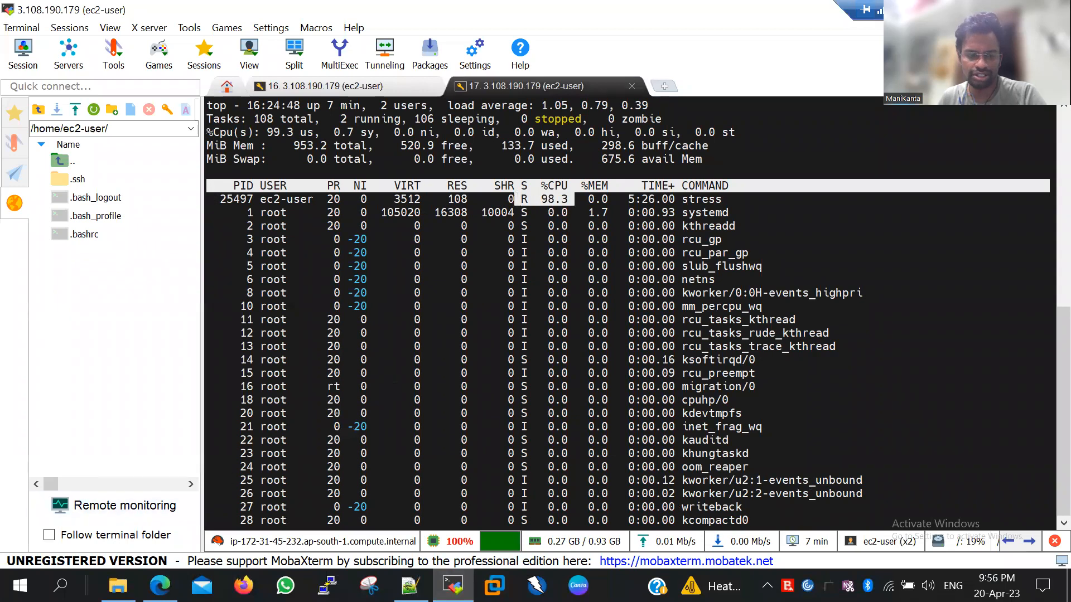
key(alt+Tab)
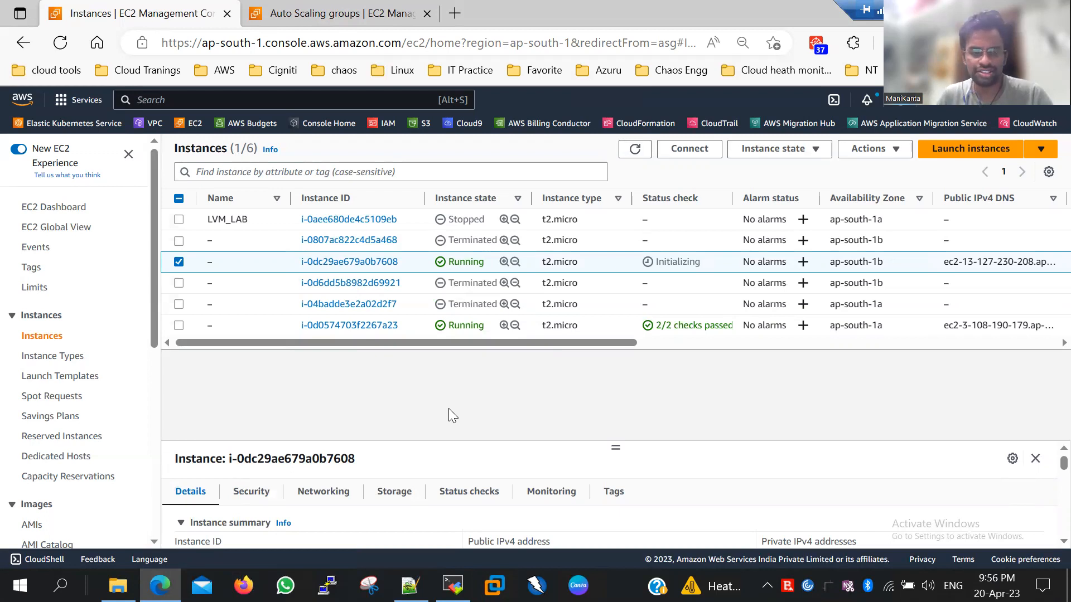
Open the Auto Scaling groups list and delete the webservers group, confirming with "delete".
scroll(84, 421, down, 7)
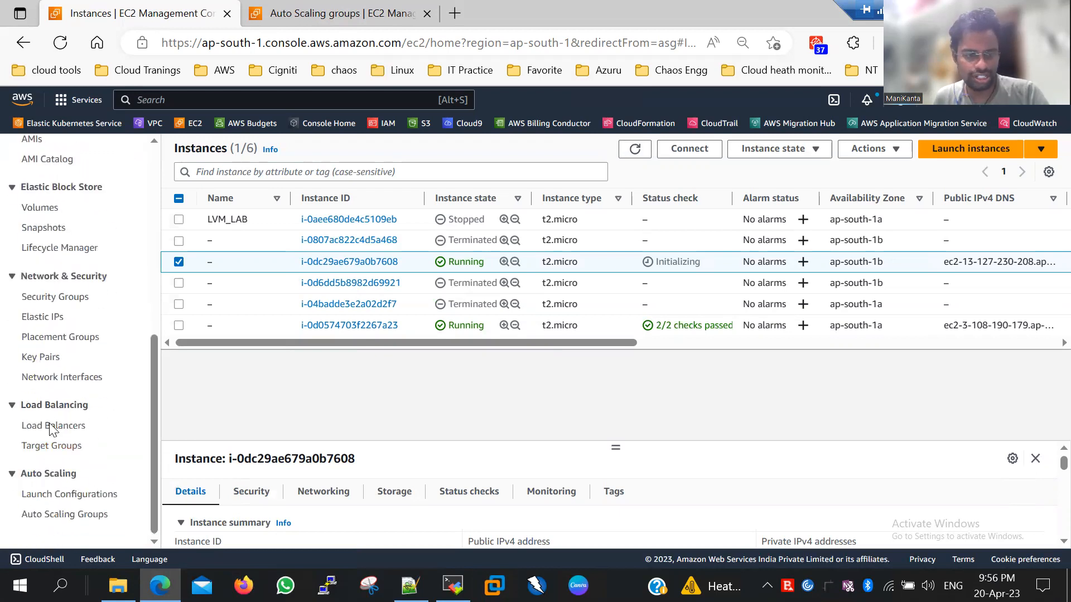
click(92, 497)
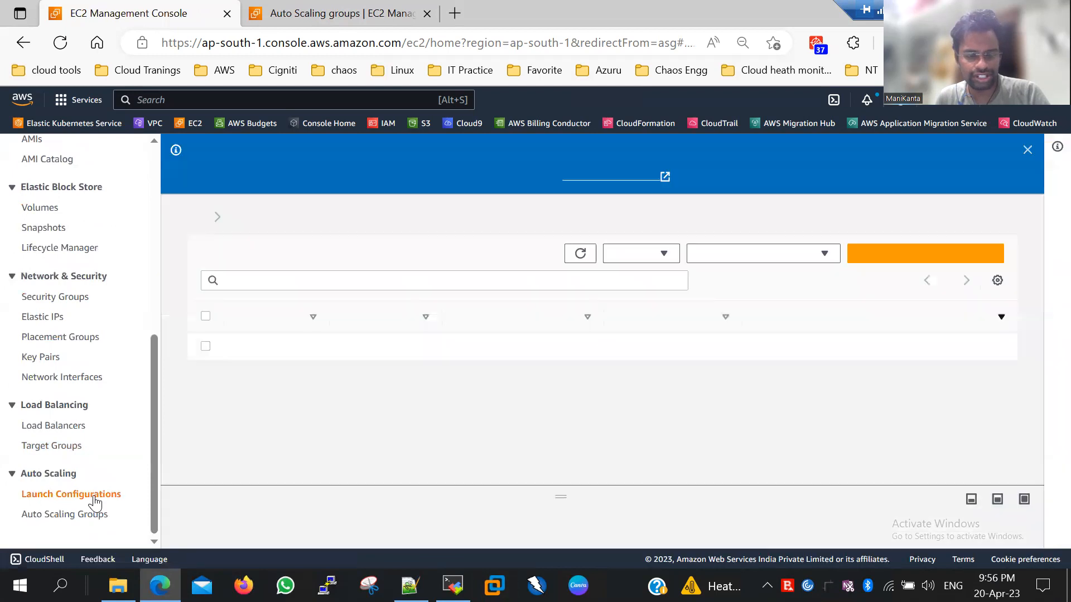
click(97, 515)
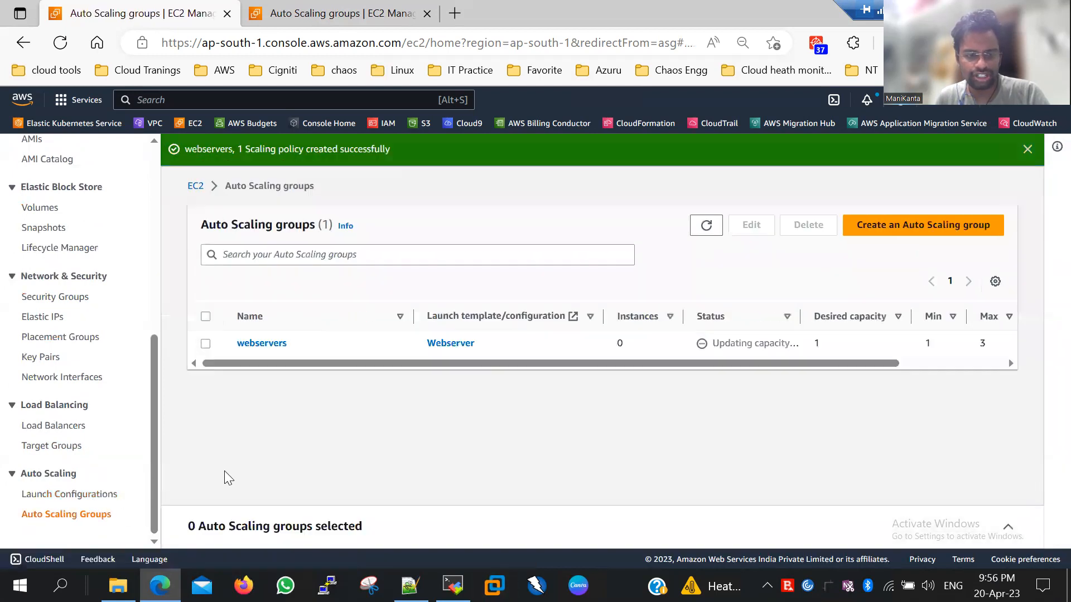
click(205, 318)
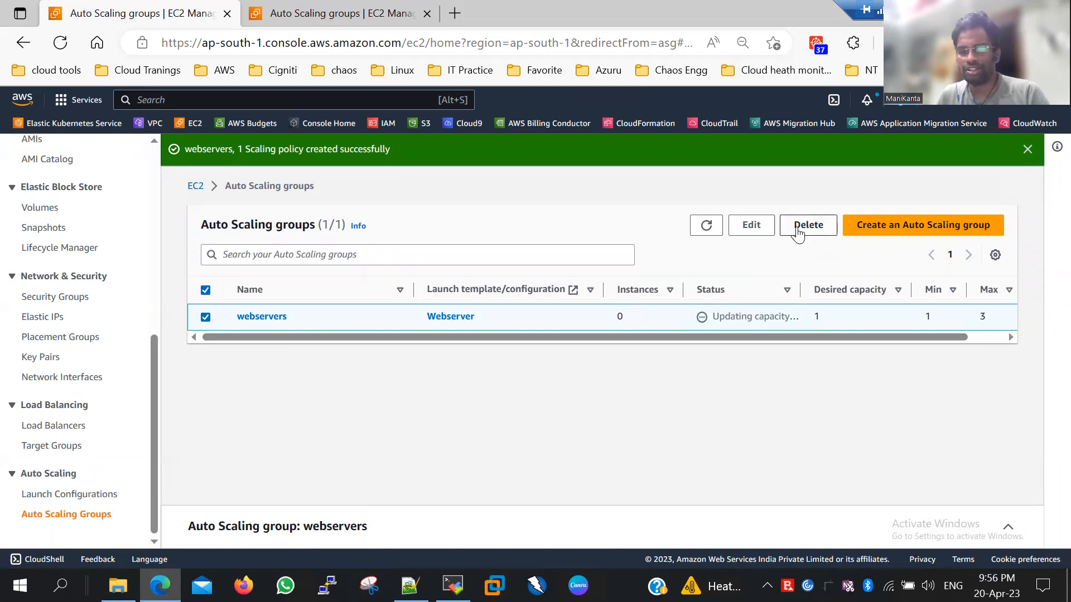
click(799, 231)
click(518, 386)
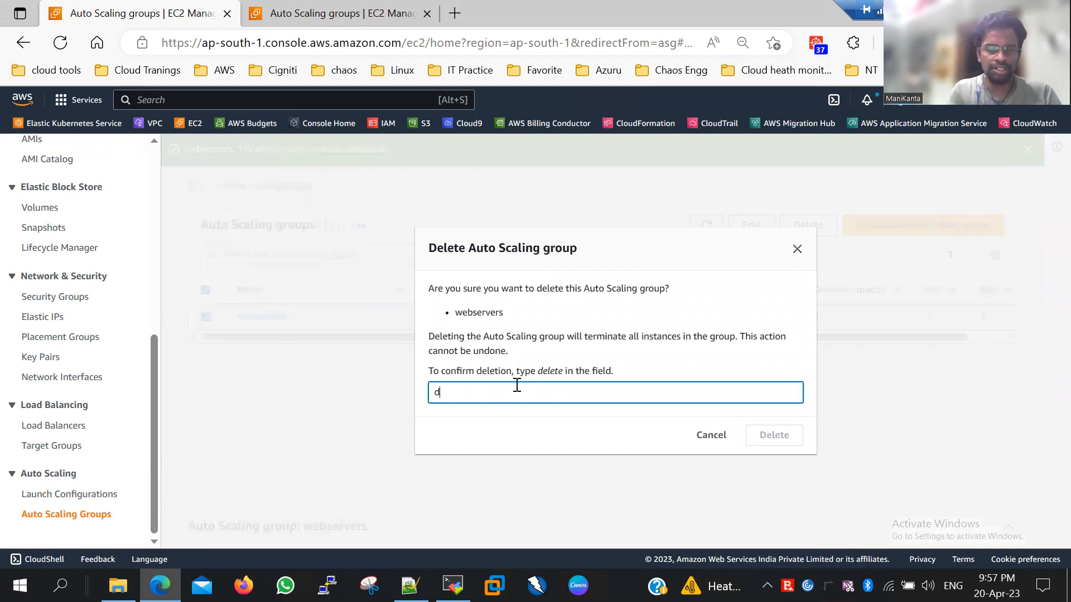
text(delete)
key(Return)
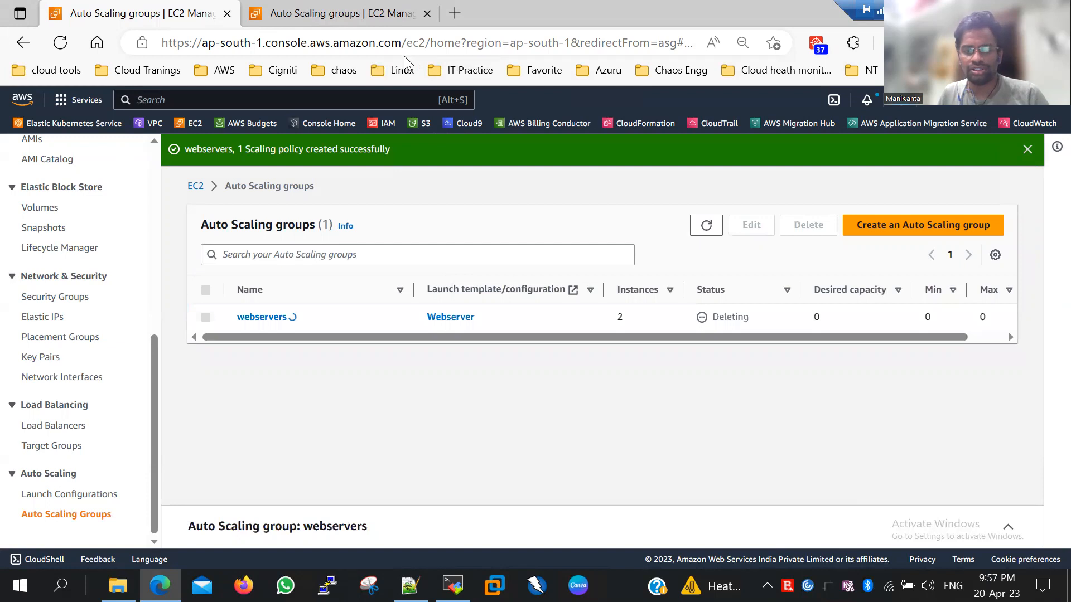
Open the running instances from the EC2 dashboard and remove the running-state filter to list all instances.
click(362, 17)
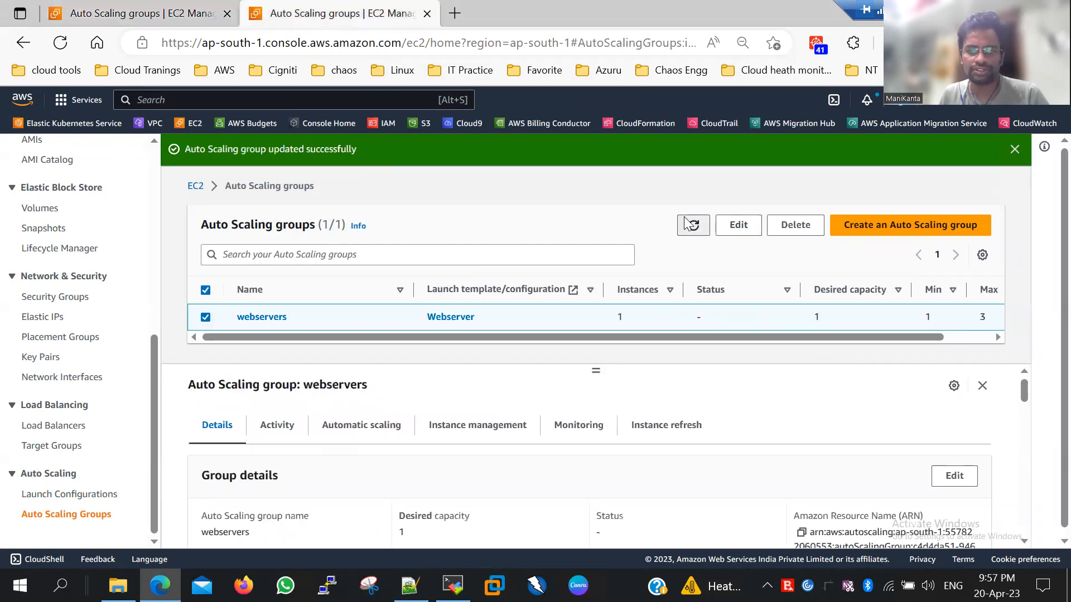
click(160, 6)
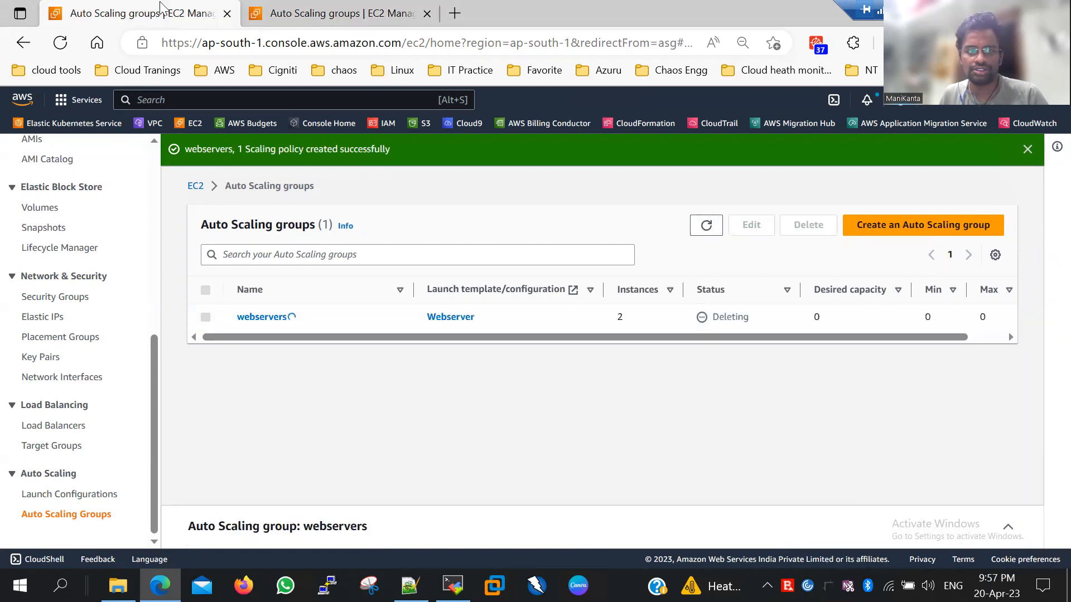
click(195, 187)
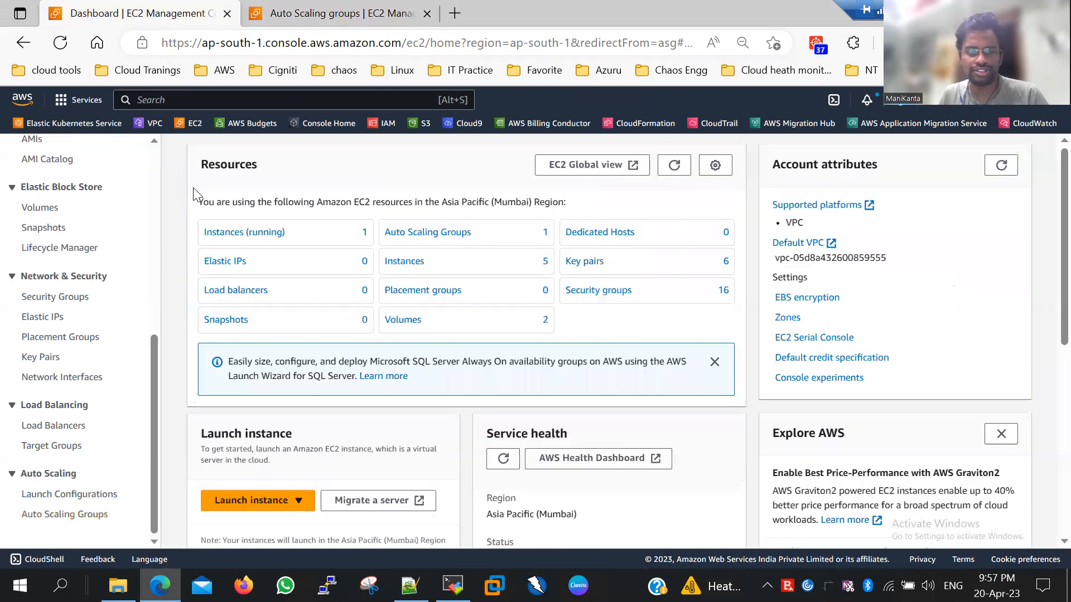
click(258, 233)
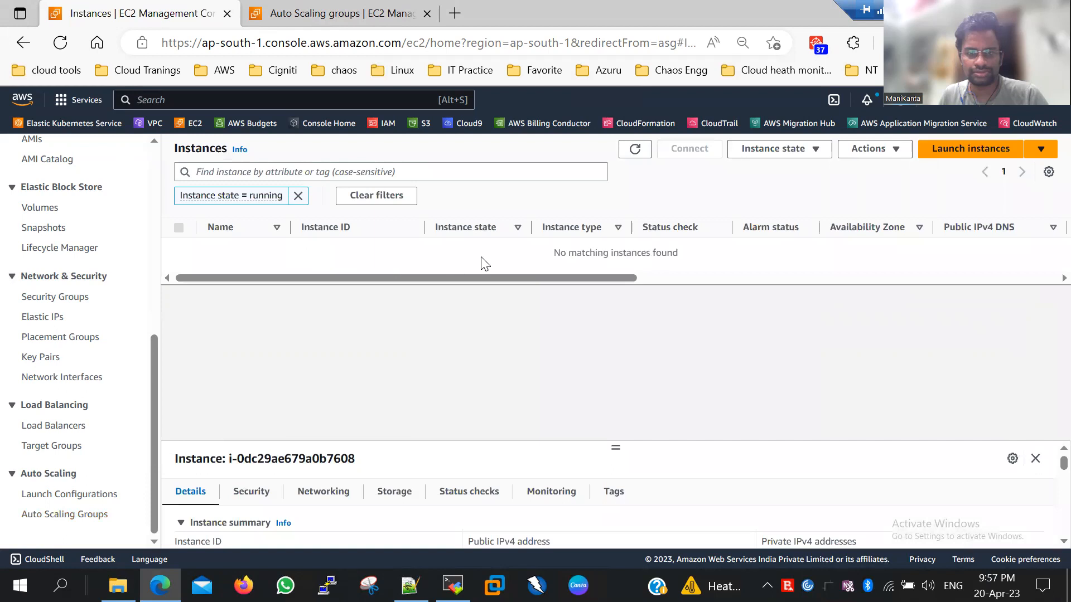
click(298, 196)
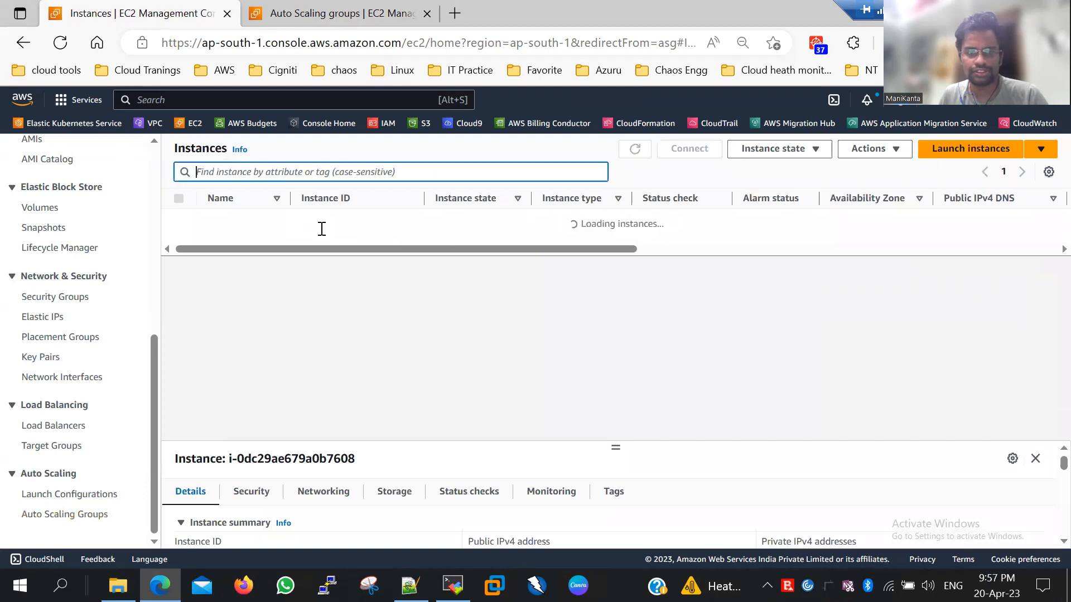